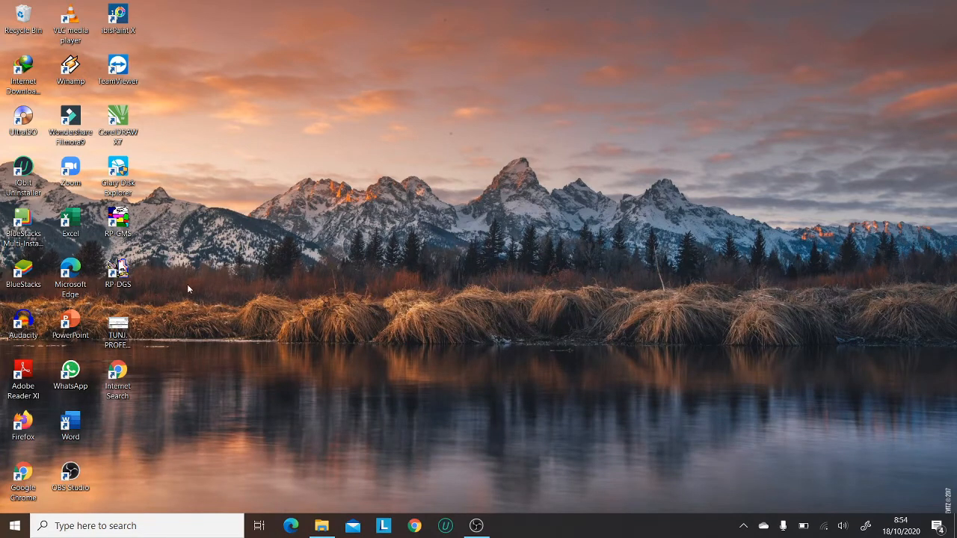
Step: Launch the RP-DGS pattern program and open the handout 5. Pembuatan Pola Blus.pdf beside it
{"action": "double_click", "coordinate": [118, 271]}
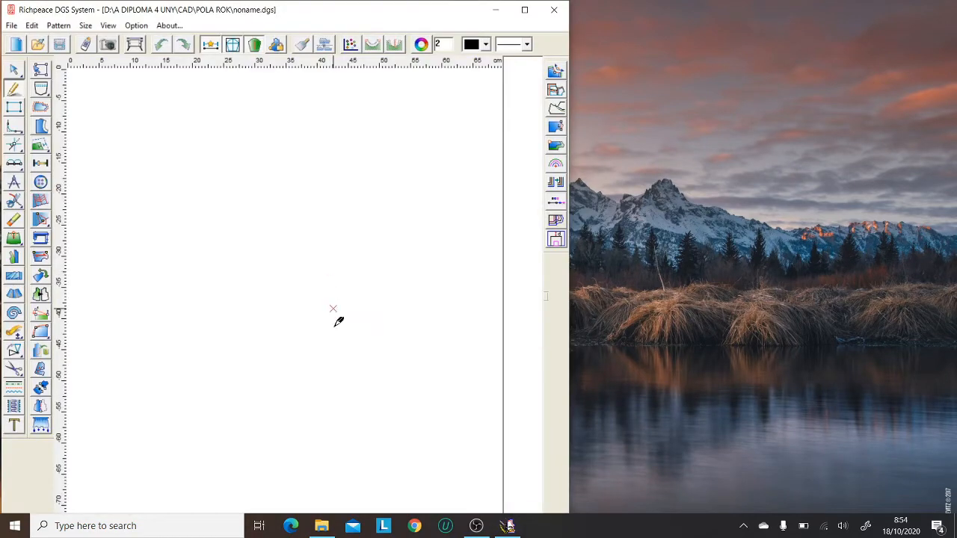
{"action": "left_click", "coordinate": [322, 525]}
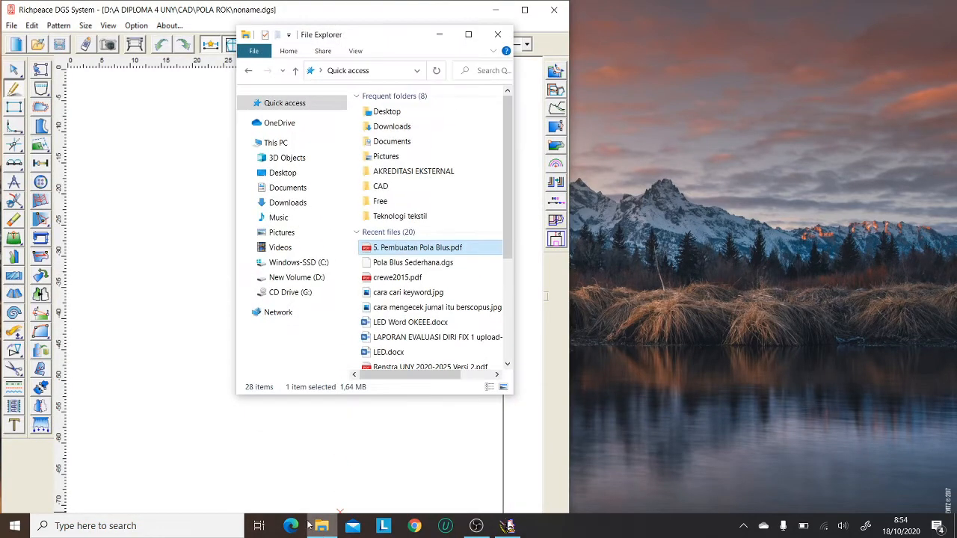
{"action": "left_click", "coordinate": [426, 253]}
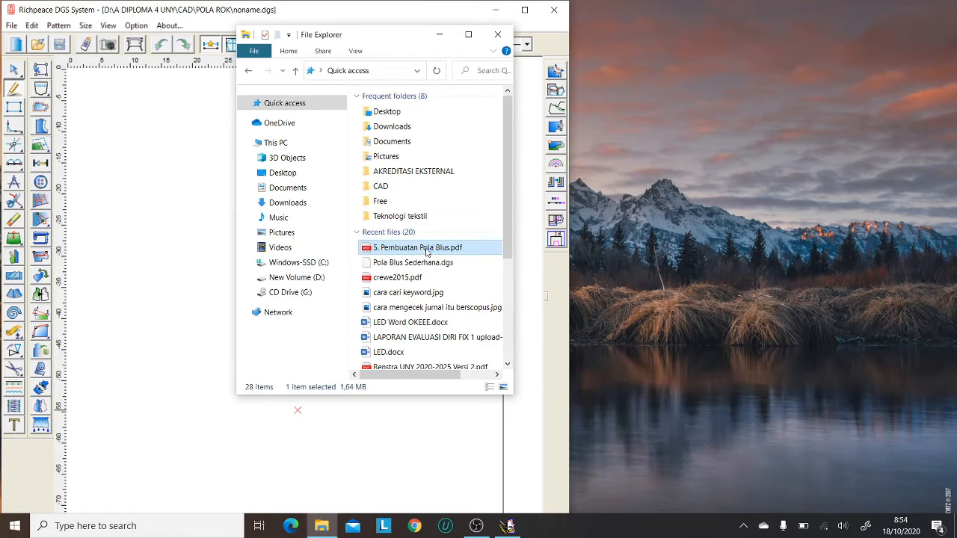
{"action": "double_click", "coordinate": [426, 253]}
{"action": "left_click", "coordinate": [439, 35]}
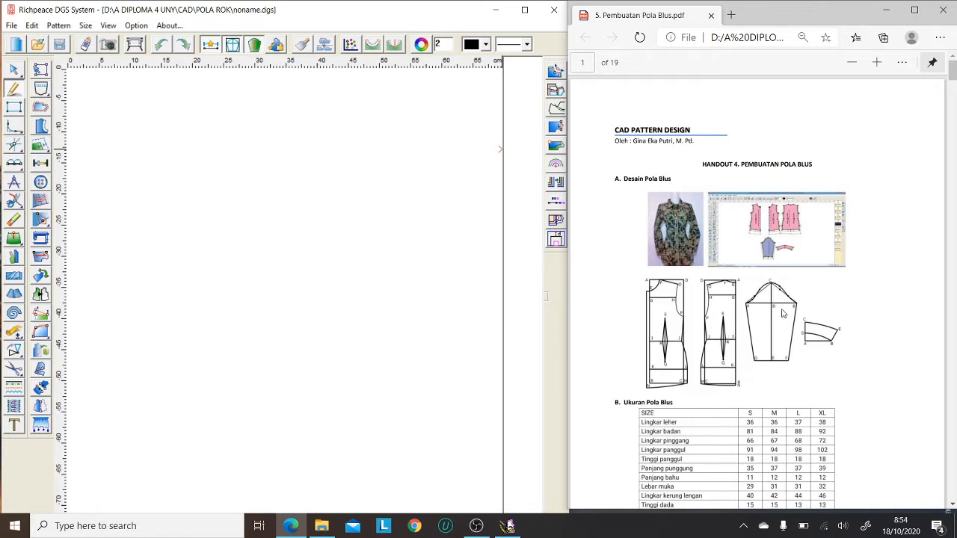
Step: Open the Calculator, then return to the blouse handout
{"action": "left_click", "coordinate": [182, 520]}
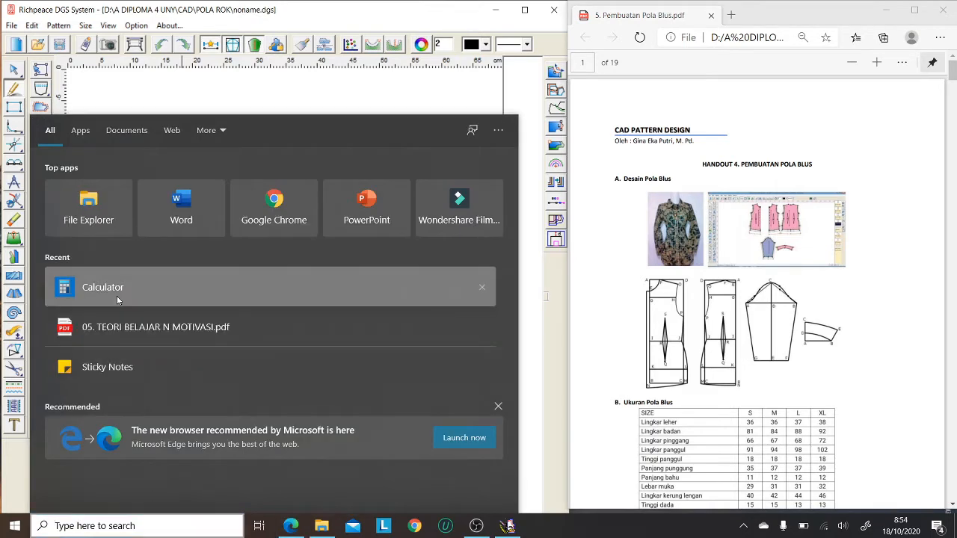
{"action": "left_click", "coordinate": [117, 299]}
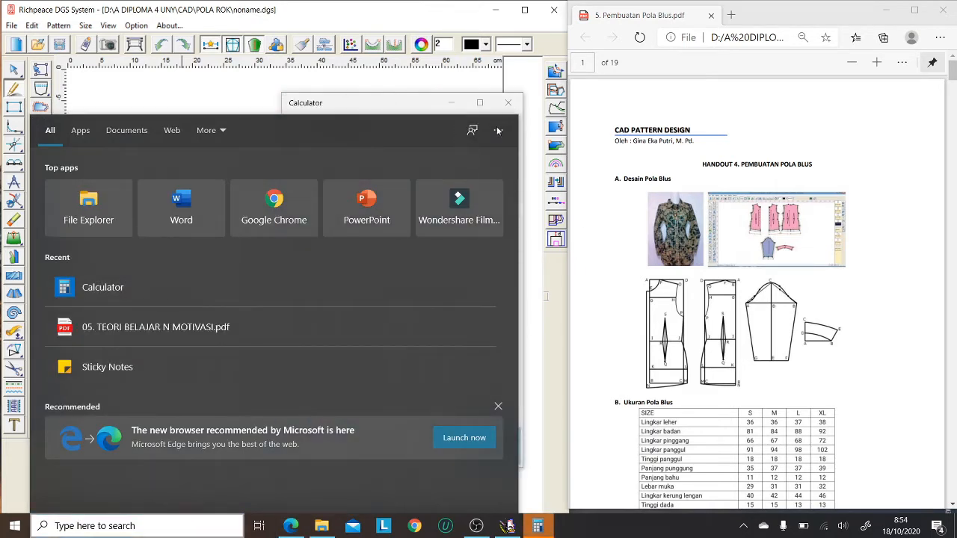
{"action": "left_click", "coordinate": [605, 113]}
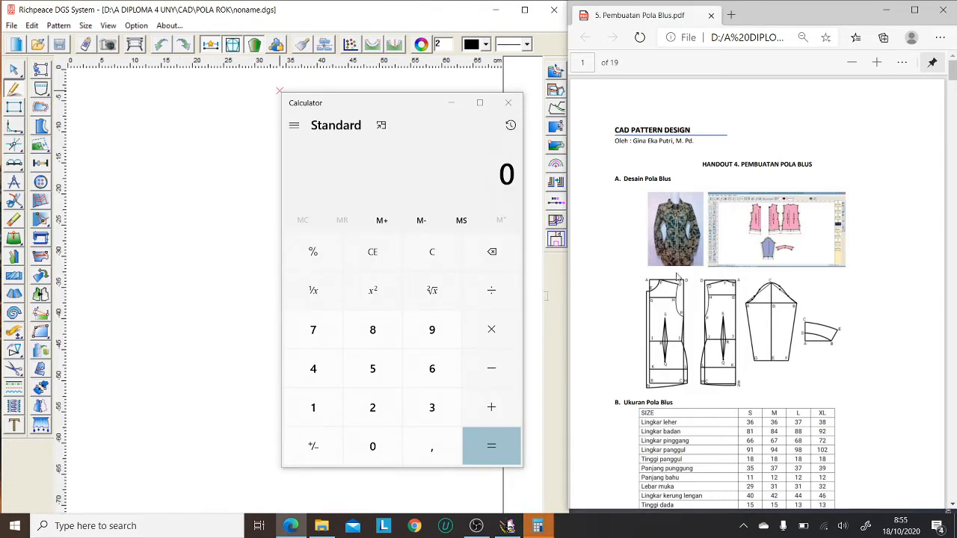
Step: Examine the blouse design, the lettered pattern diagrams and the size table in the handout
{"action": "scroll", "coordinate": [676, 271], "scroll_direction": "up", "scroll_amount": 3, "text": "ctrl"}
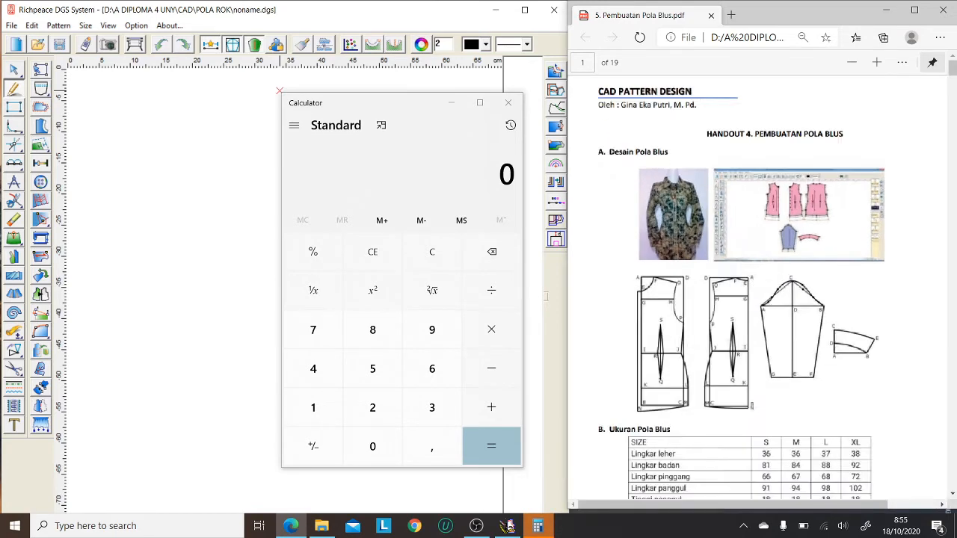
{"action": "scroll", "coordinate": [676, 271], "scroll_direction": "down", "scroll_amount": 2, "text": "ctrl"}
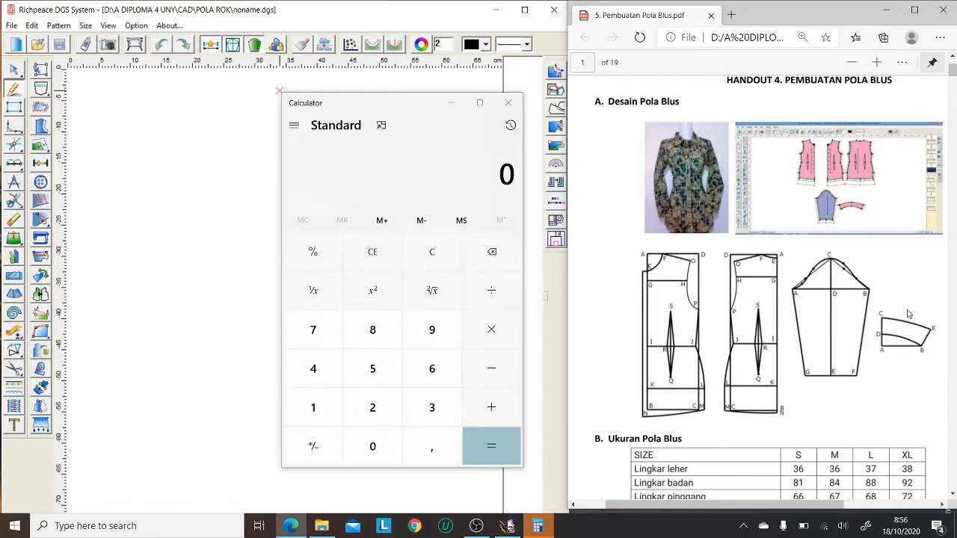
{"action": "scroll", "coordinate": [908, 314], "scroll_direction": "down", "scroll_amount": 4}
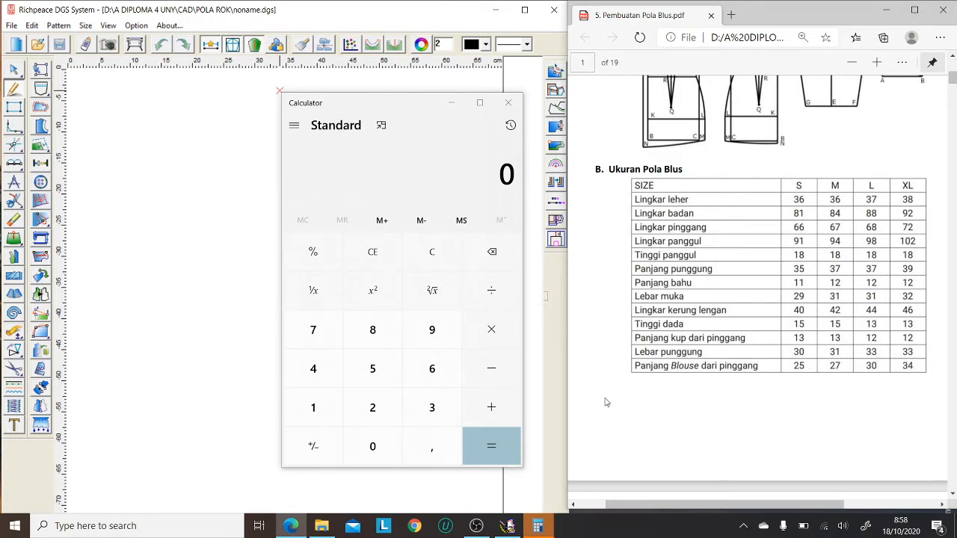
{"action": "scroll", "coordinate": [706, 346], "scroll_direction": "down", "scroll_amount": 7}
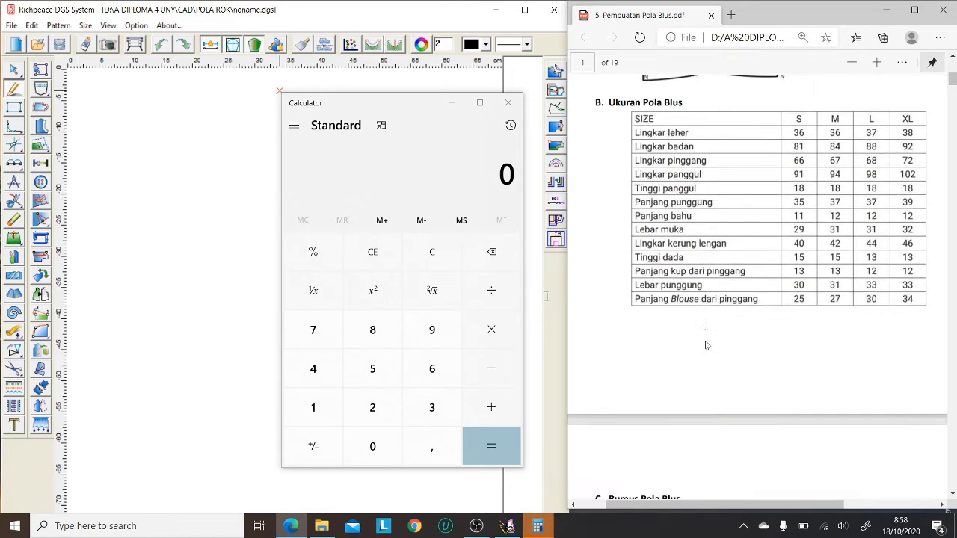
Step: Examine the handout's formulas for the front, back, sleeve and collar, and the first front-pattern drafting instructions
{"action": "scroll", "coordinate": [707, 346], "scroll_direction": "down", "scroll_amount": 3}
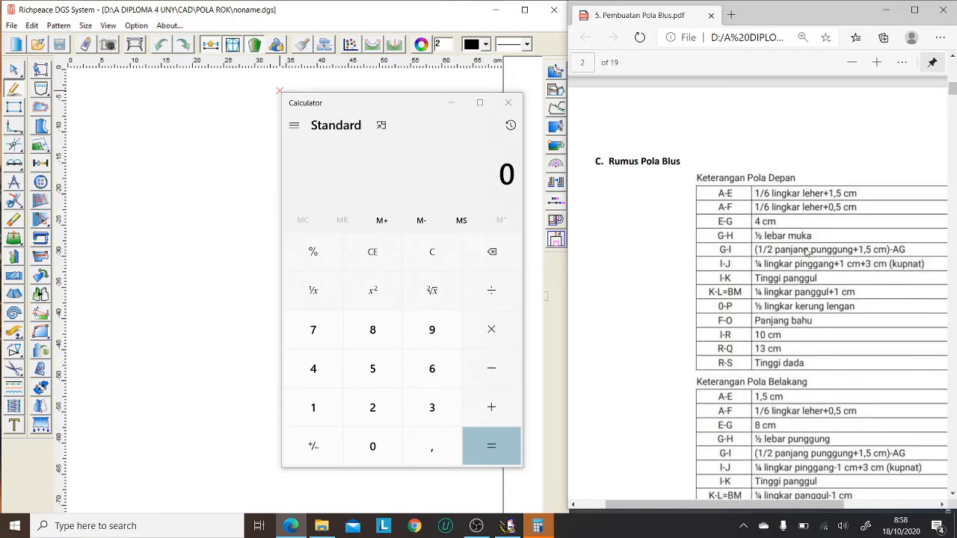
{"action": "scroll", "coordinate": [806, 253], "scroll_direction": "down", "scroll_amount": 1, "text": "ctrl"}
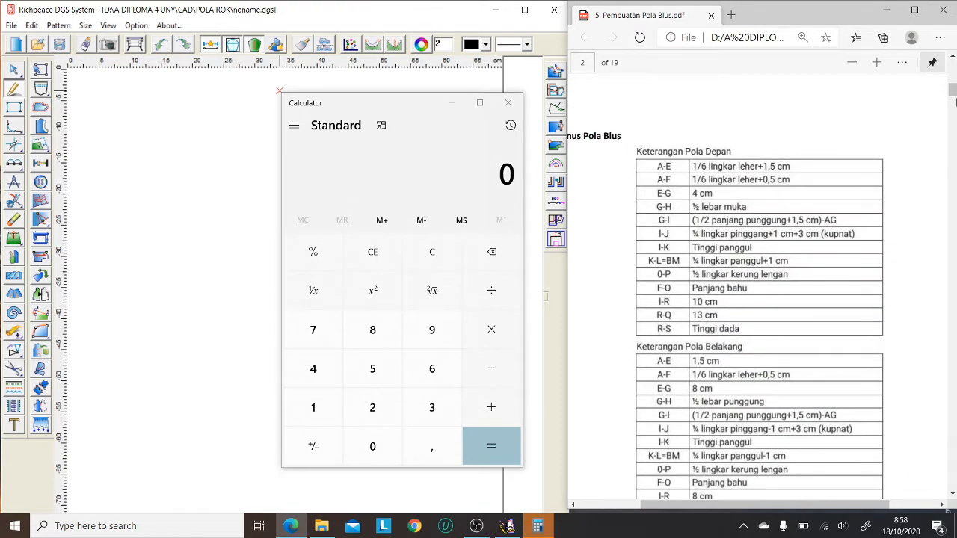
{"action": "scroll", "coordinate": [771, 242], "scroll_direction": "down", "scroll_amount": 3}
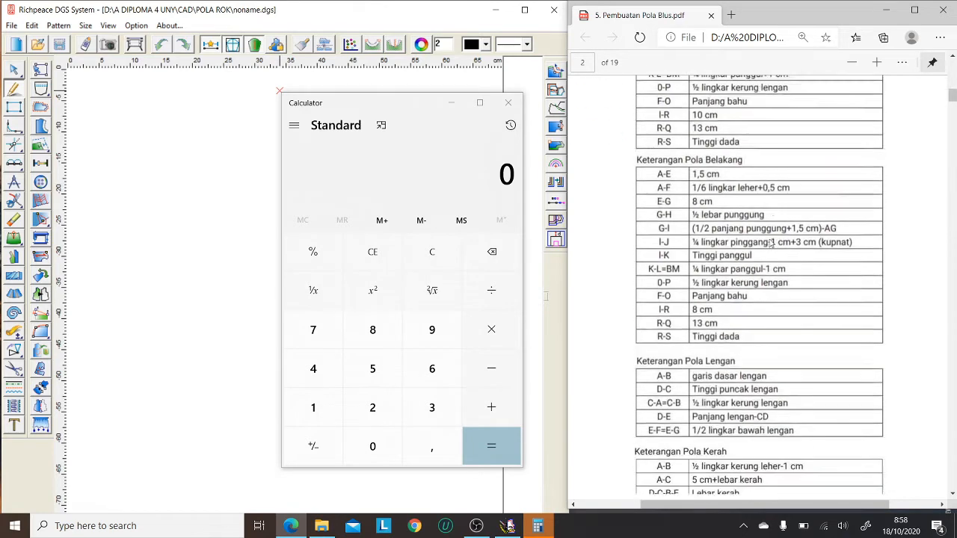
{"action": "scroll", "coordinate": [770, 242], "scroll_direction": "down", "scroll_amount": 1}
{"action": "scroll", "coordinate": [757, 281], "scroll_direction": "down", "scroll_amount": 1}
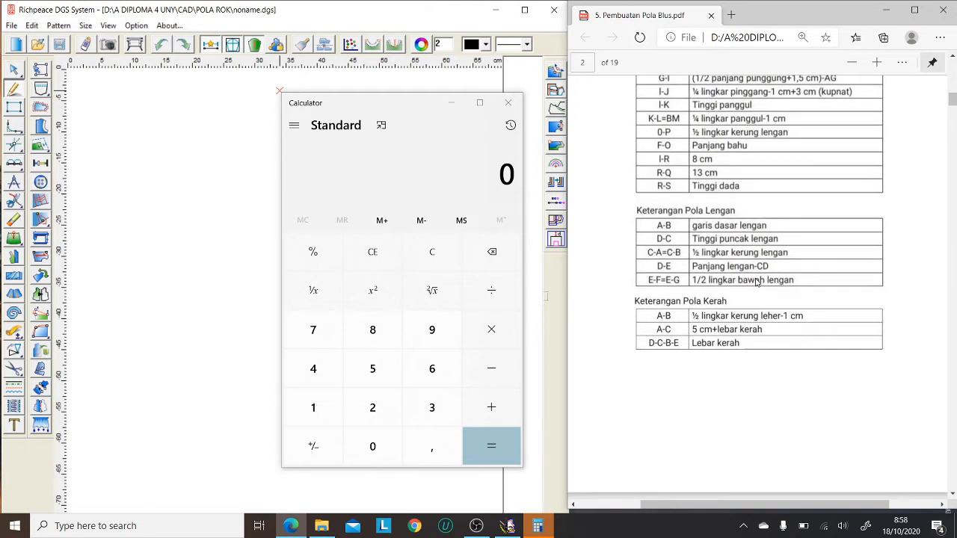
{"action": "scroll", "coordinate": [770, 232], "scroll_direction": "down", "scroll_amount": 2}
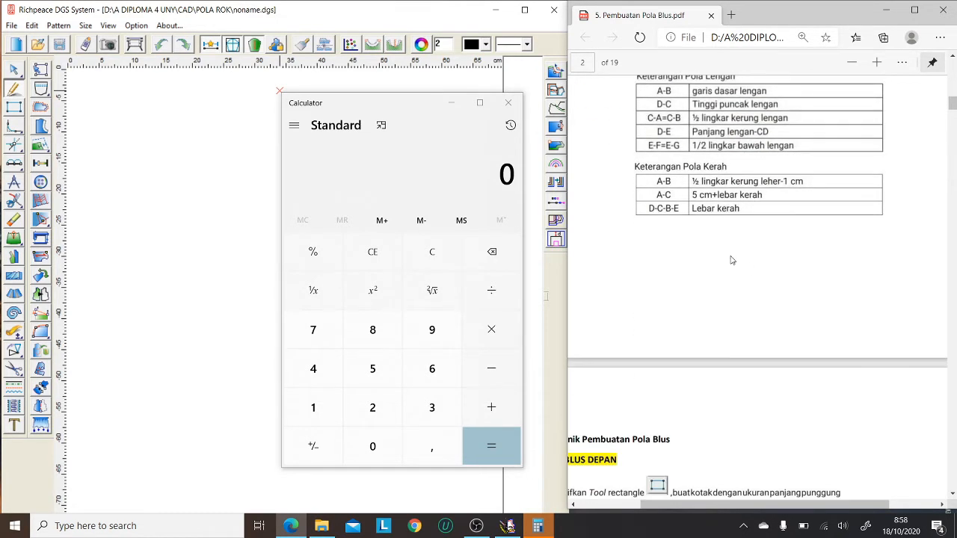
{"action": "scroll", "coordinate": [732, 260], "scroll_direction": "up", "scroll_amount": 6}
{"action": "scroll", "coordinate": [773, 263], "scroll_direction": "down", "scroll_amount": 1}
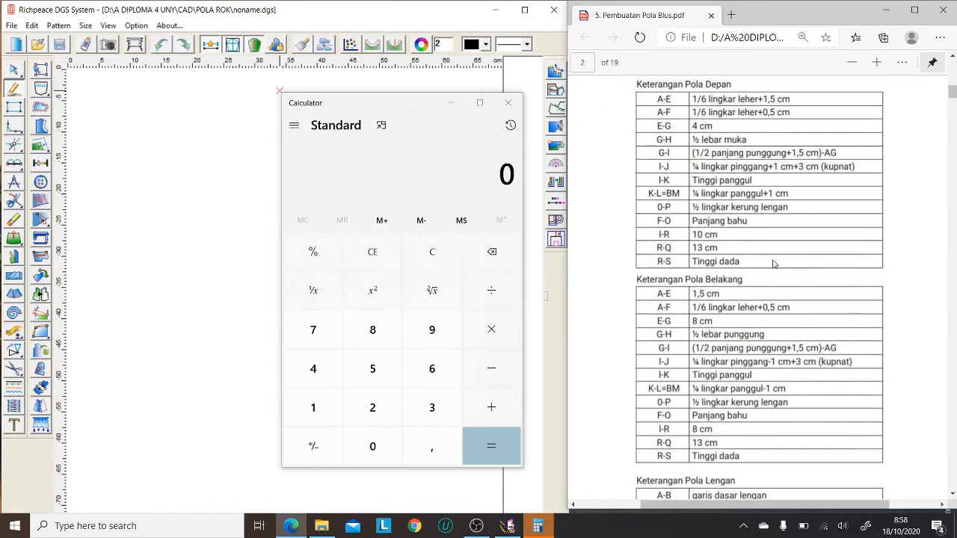
{"action": "scroll", "coordinate": [769, 260], "scroll_direction": "up", "scroll_amount": 1}
{"action": "scroll", "coordinate": [769, 259], "scroll_direction": "down", "scroll_amount": 1}
{"action": "scroll", "coordinate": [786, 379], "scroll_direction": "down", "scroll_amount": 10}
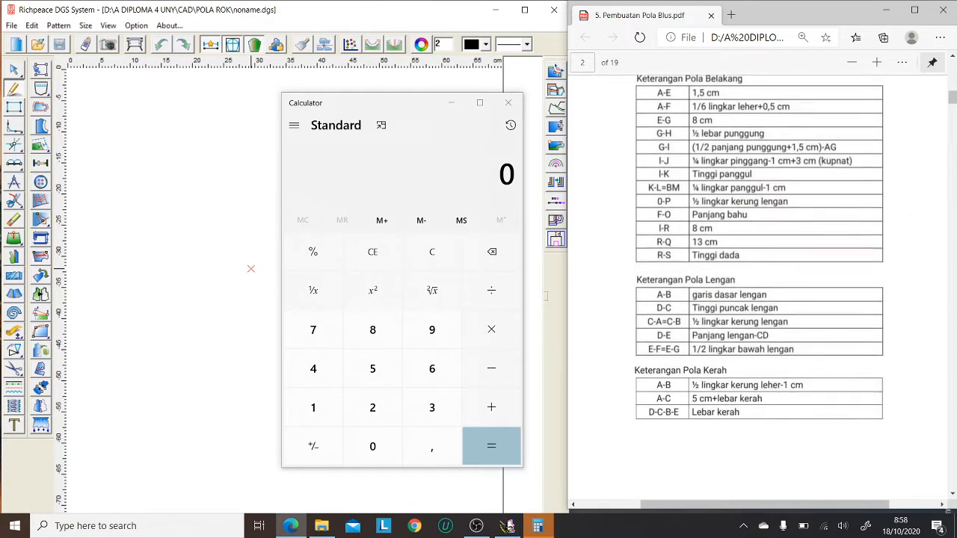
{"action": "scroll", "coordinate": [757, 337], "scroll_direction": "down", "scroll_amount": 1}
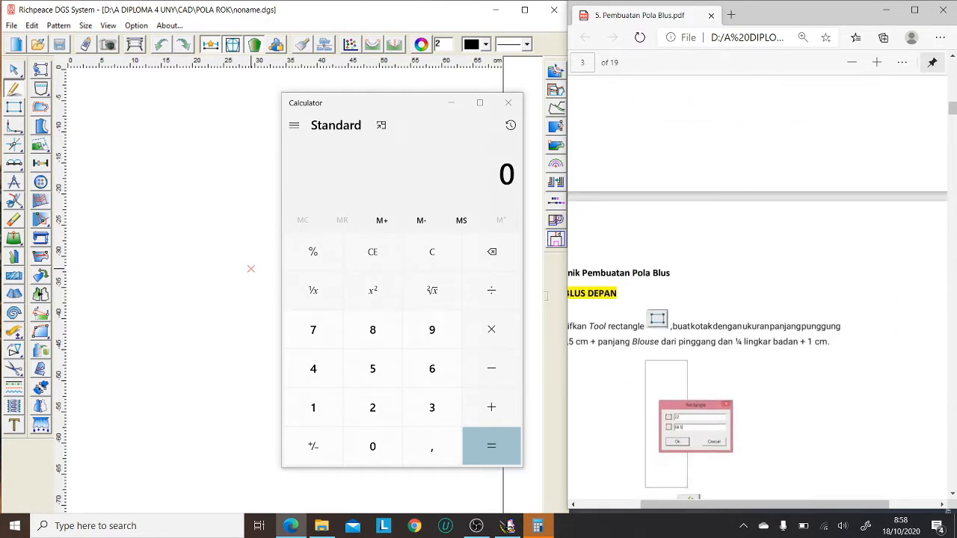
{"action": "scroll", "coordinate": [757, 336], "scroll_direction": "left", "scroll_amount": 1}
{"action": "scroll", "coordinate": [757, 337], "scroll_direction": "down", "scroll_amount": 2}
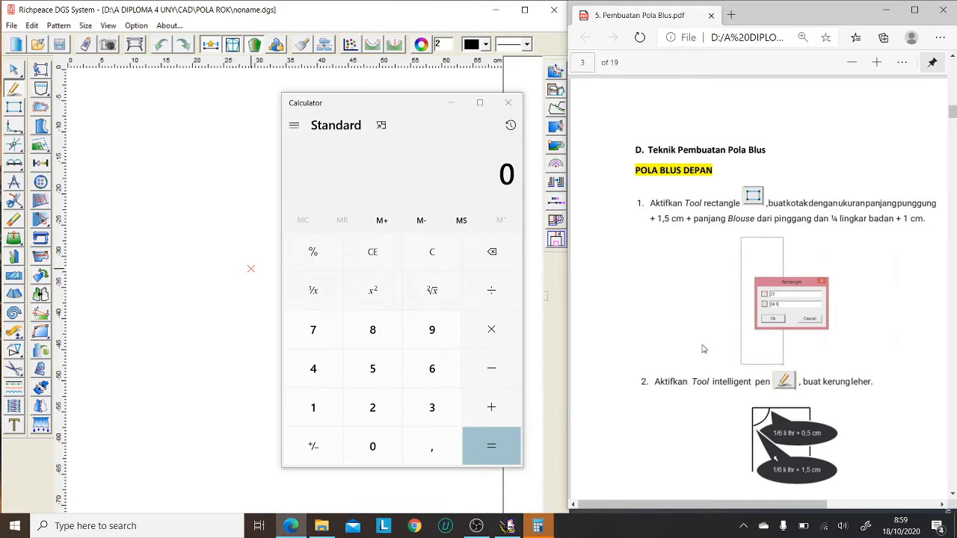
Step: Minimize the Calculator and draw a rectangle about 23 by 46.6 cm for the front blouse pattern
{"action": "left_click", "coordinate": [451, 102]}
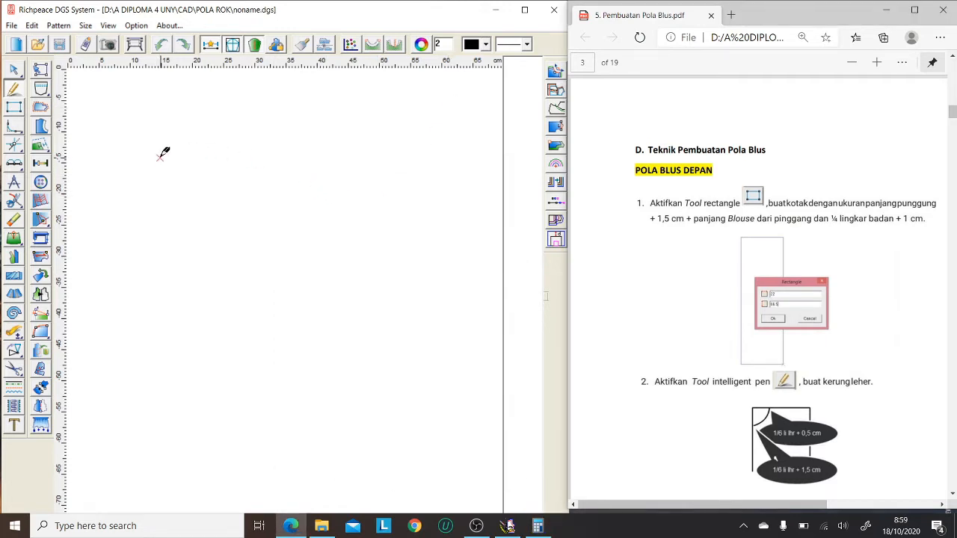
{"action": "mouse_move", "coordinate": [19, 119]}
{"action": "left_click", "coordinate": [15, 109]}
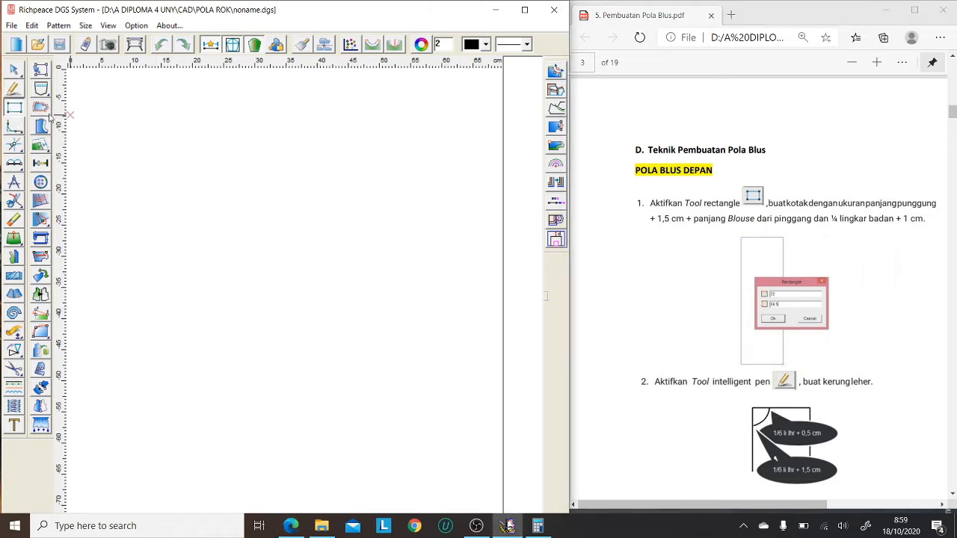
{"action": "left_click_drag", "start_coordinate": [102, 98], "coordinate": [246, 389]}
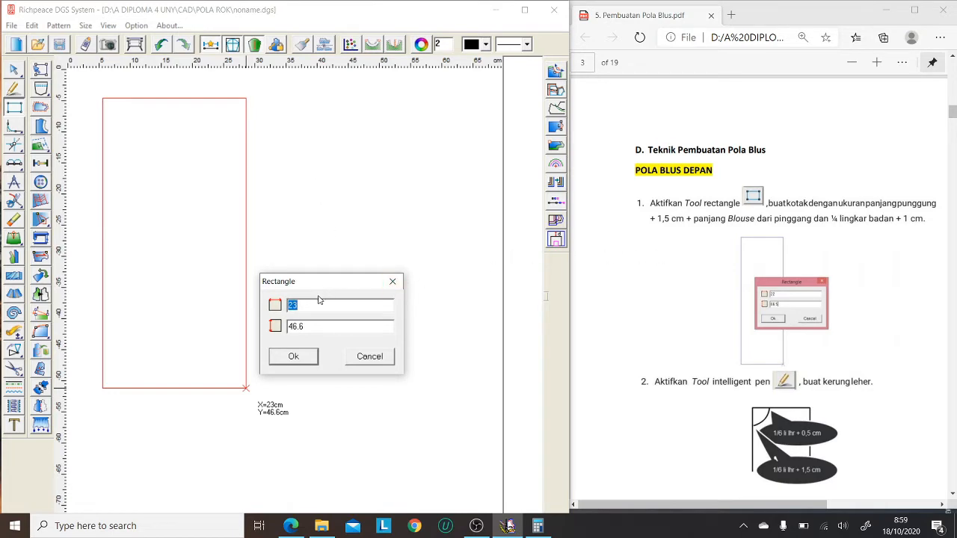
Step: Consult the handout's size table and set the front rectangle's width to 22 cm
{"action": "scroll", "coordinate": [718, 250], "scroll_direction": "down", "scroll_amount": 10}
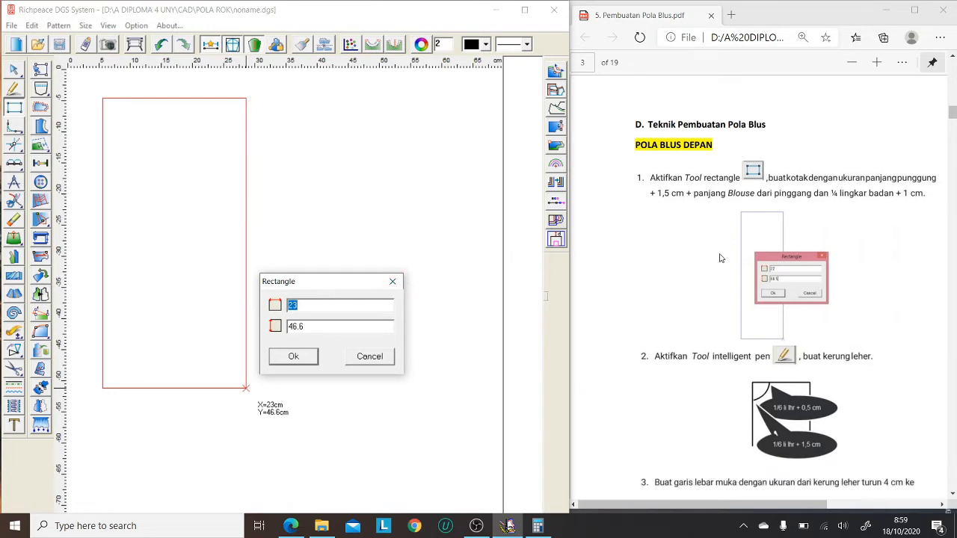
{"action": "scroll", "coordinate": [732, 245], "scroll_direction": "up", "scroll_amount": 15}
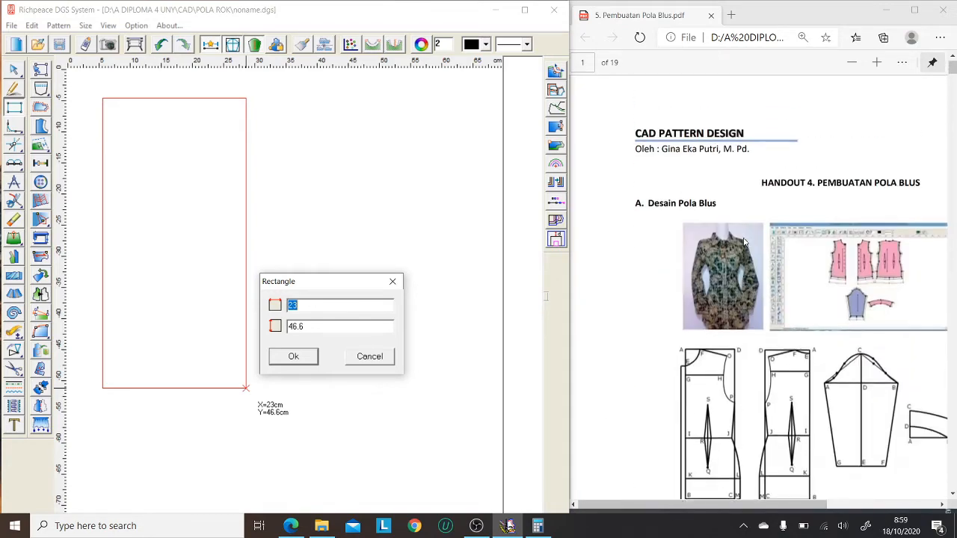
{"action": "scroll", "coordinate": [744, 241], "scroll_direction": "down", "scroll_amount": 8}
{"action": "scroll", "coordinate": [736, 246], "scroll_direction": "up", "scroll_amount": 4}
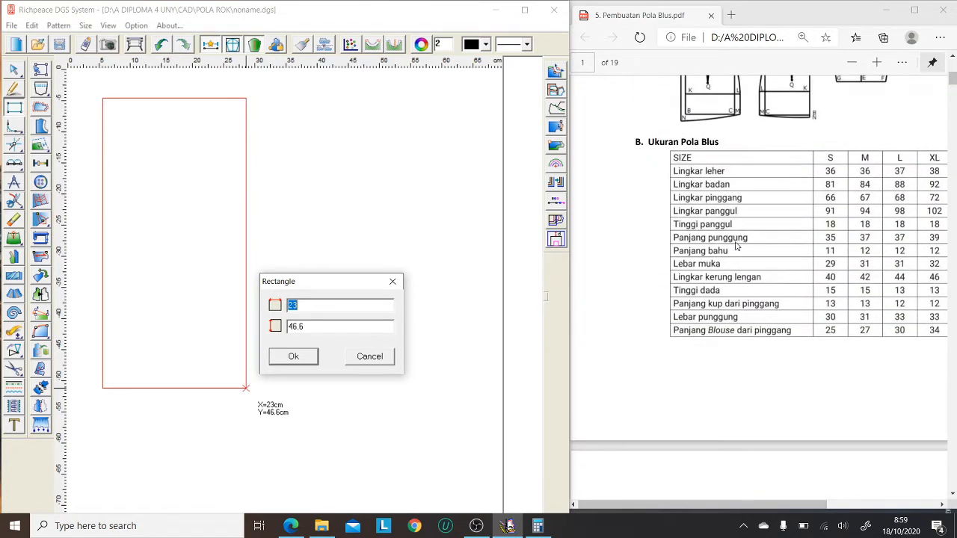
{"action": "scroll", "coordinate": [736, 246], "scroll_direction": "up", "scroll_amount": 2, "text": "ctrl"}
{"action": "scroll", "coordinate": [736, 245], "scroll_direction": "down", "scroll_amount": 1, "text": "ctrl"}
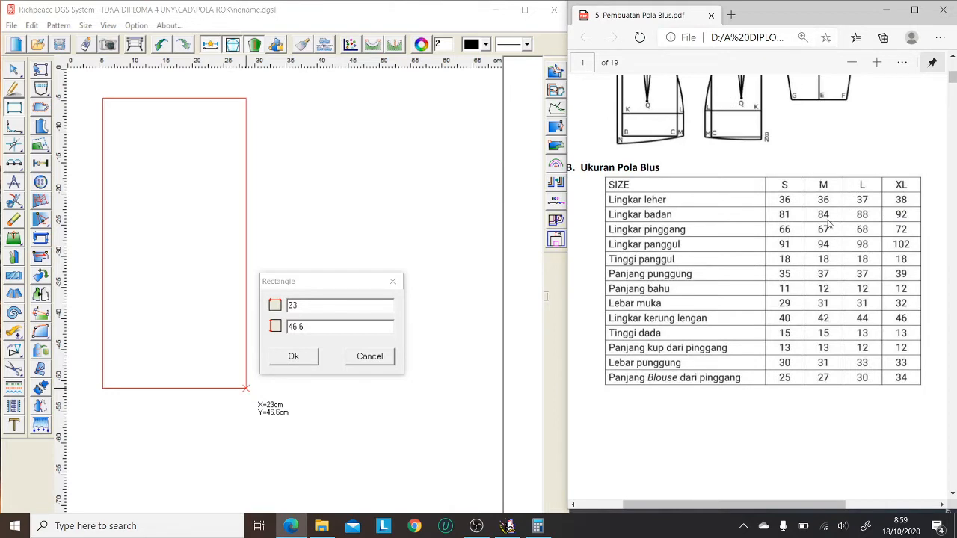
{"action": "left_click", "coordinate": [317, 304]}
{"action": "key", "text": "BackSpace"}
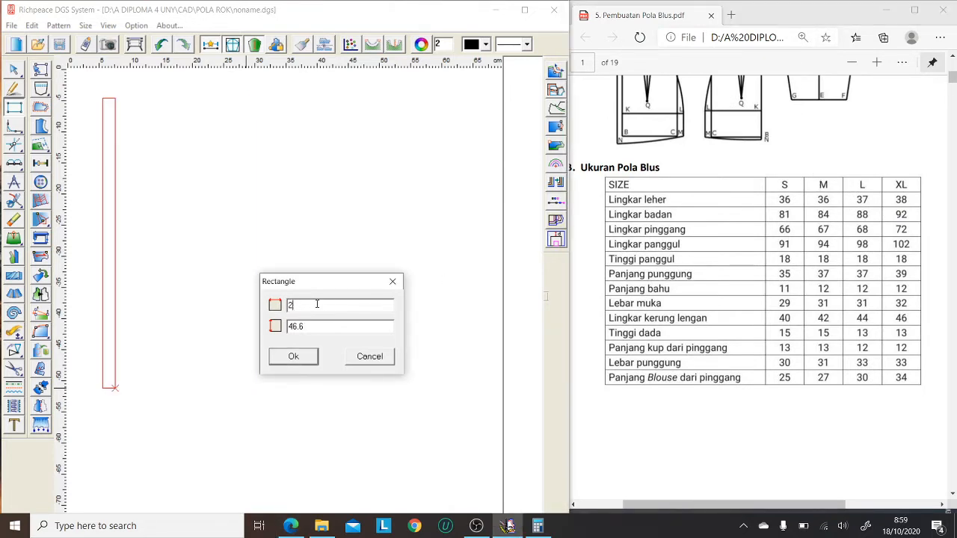
{"action": "type", "text": "2"}
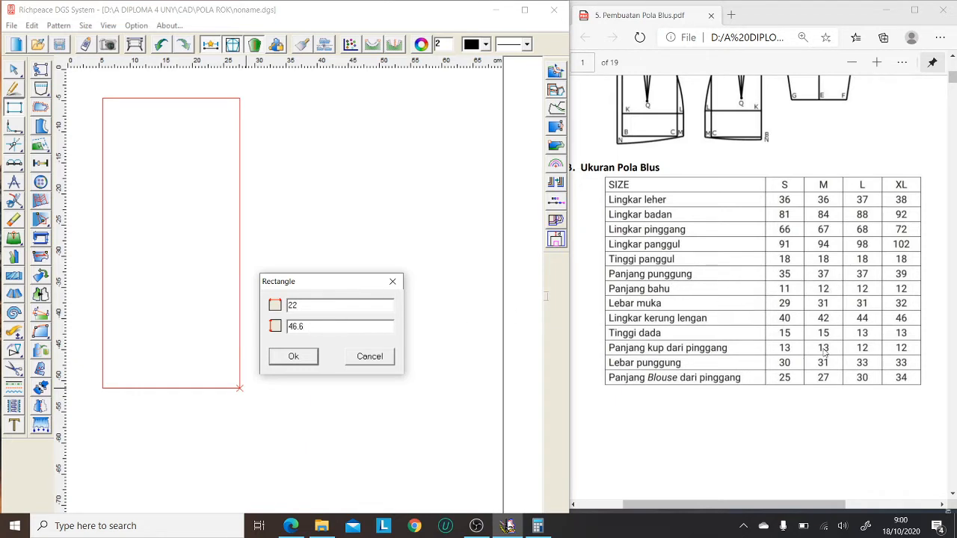
Step: Check the handout's pattern diagram and measurements, then set the front rectangle's height to 64 cm and create it
{"action": "scroll", "coordinate": [677, 142], "scroll_direction": "up", "scroll_amount": 3}
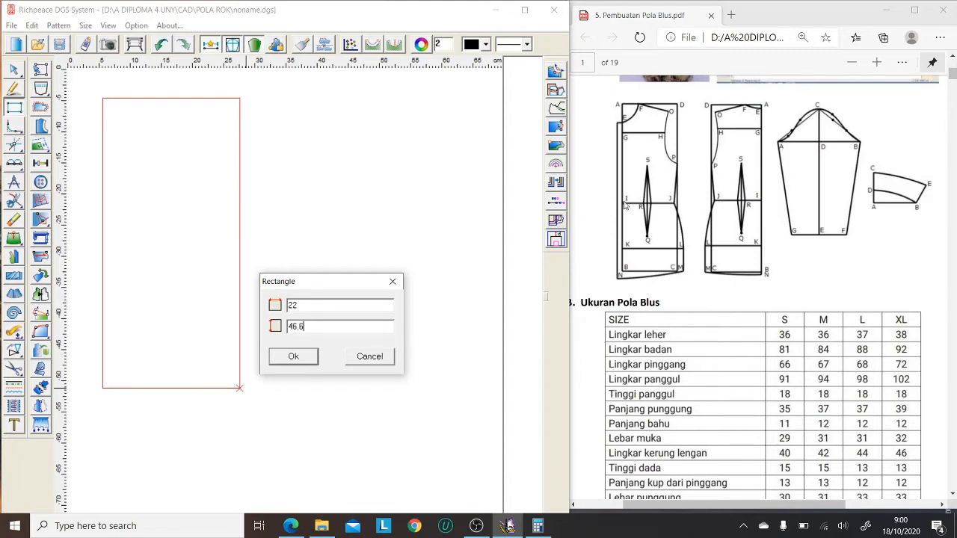
{"action": "scroll", "coordinate": [743, 312], "scroll_direction": "down", "scroll_amount": 3}
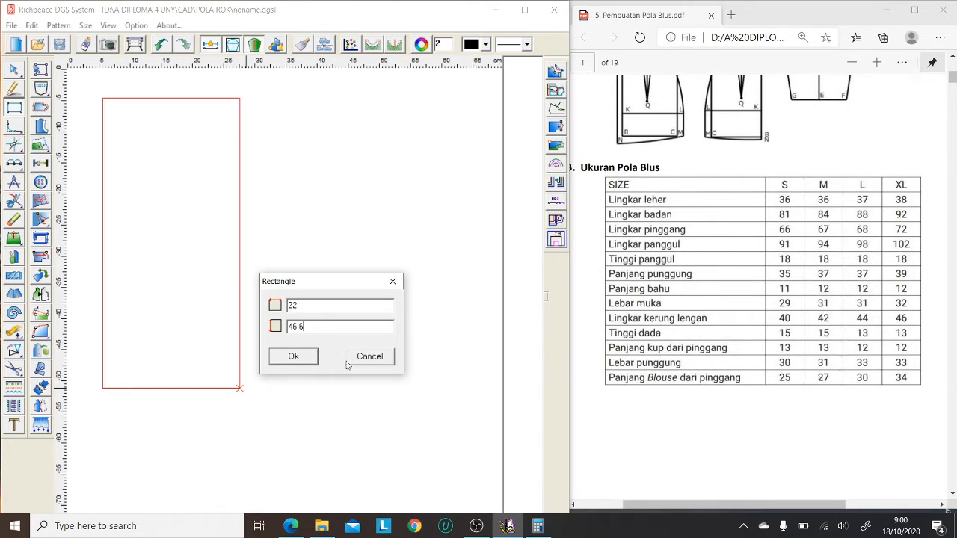
{"action": "double_click", "coordinate": [275, 326]}
{"action": "type", "text": "65"}
{"action": "key", "text": "BackSpace"}
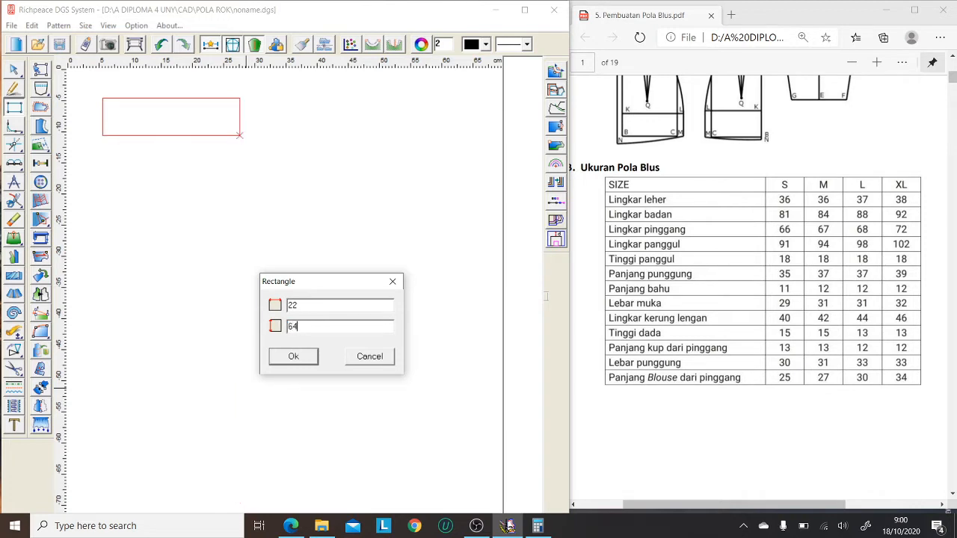
{"action": "type", "text": "4"}
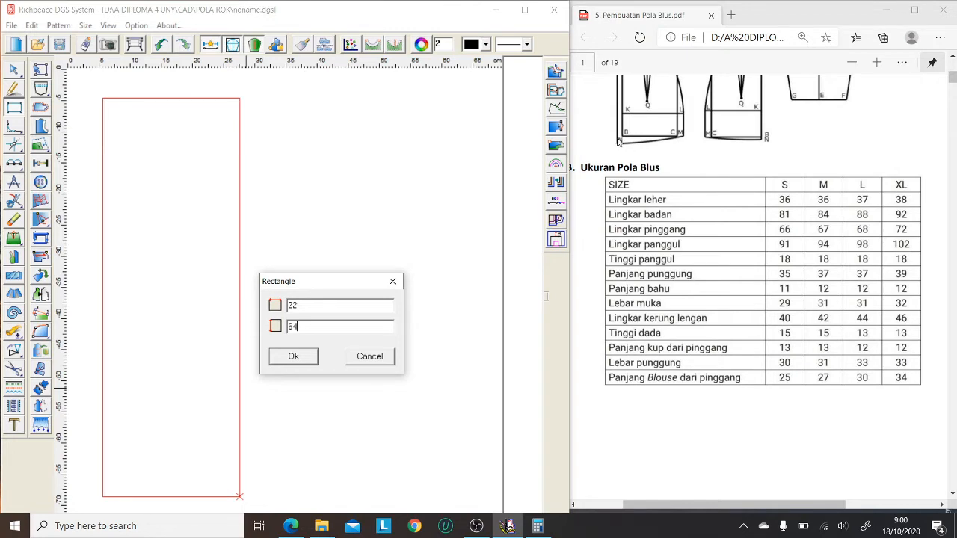
{"action": "left_click", "coordinate": [293, 357]}
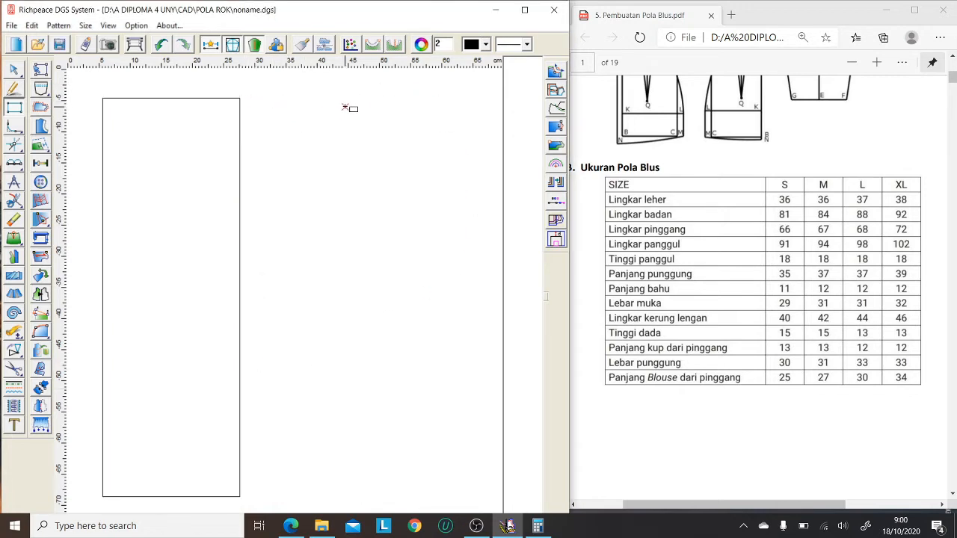
Step: Draw the back pattern's rectangle, 20 cm wide and 64 cm high, to the right of the front rectangle
{"action": "left_click_drag", "start_coordinate": [360, 100], "coordinate": [453, 390]}
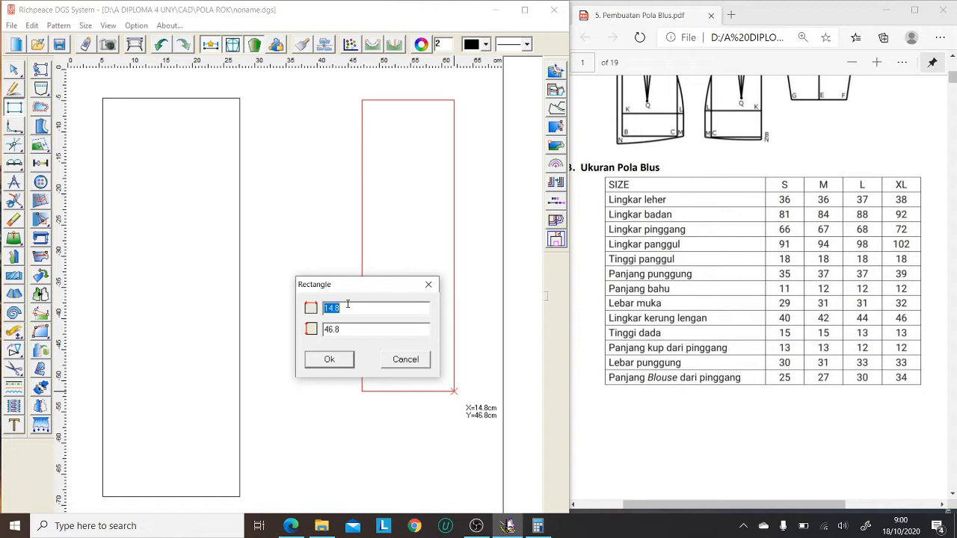
{"action": "key", "text": "BackSpace"}
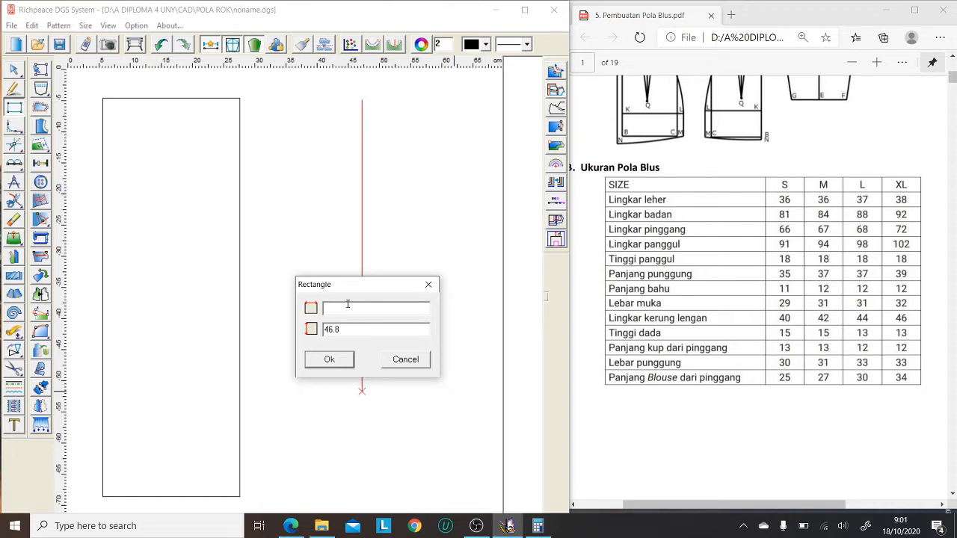
{"action": "type", "text": "20"}
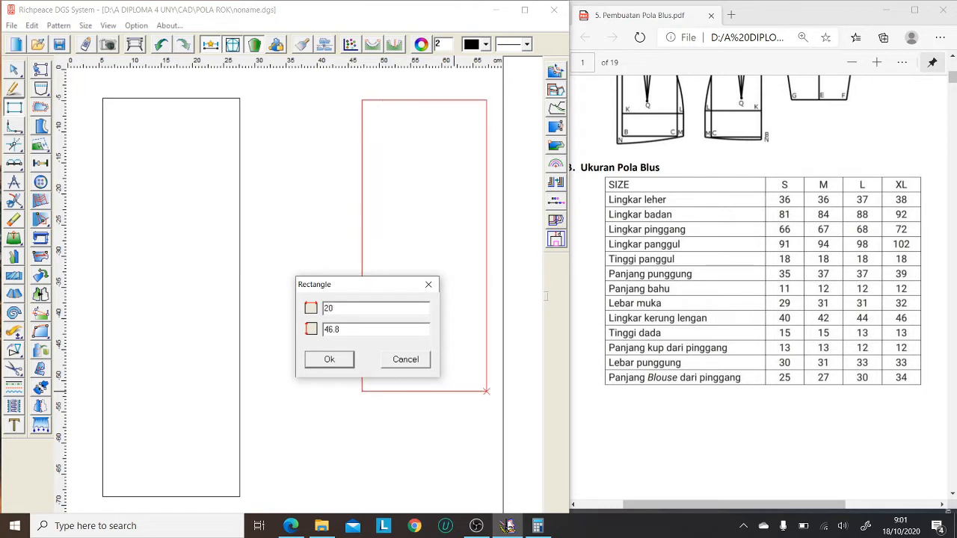
{"action": "left_click_drag", "start_coordinate": [351, 332], "coordinate": [312, 332]}
{"action": "type", "text": "64"}
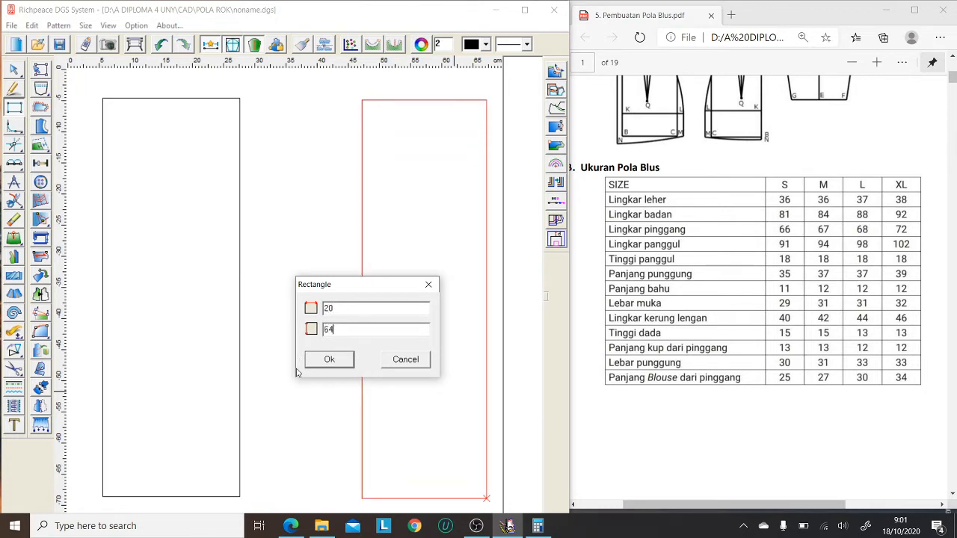
{"action": "left_click", "coordinate": [329, 360]}
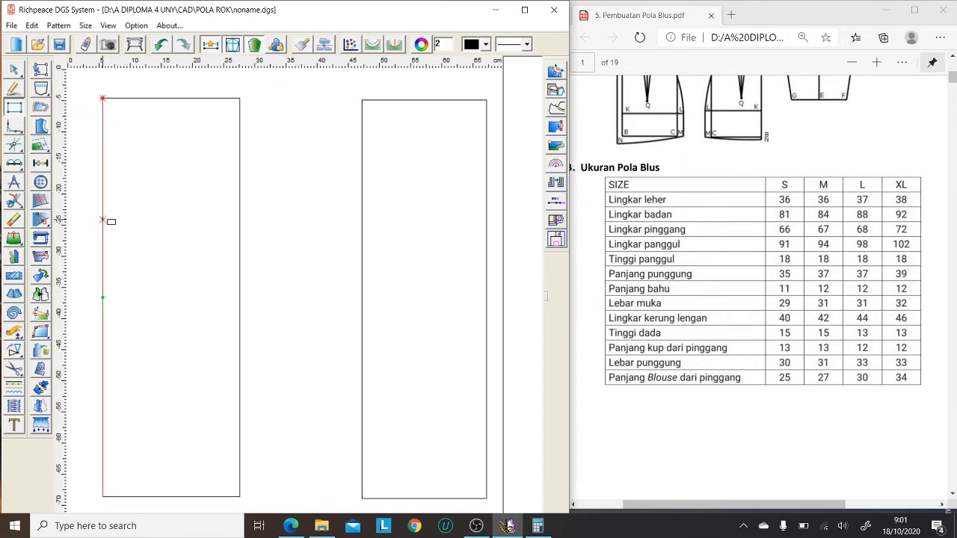
Step: Draw a horizontal waist line about 16.7 cm long inward from the front rectangle's left edge, starting 37 cm below the top corner
{"action": "left_click", "coordinate": [13, 91]}
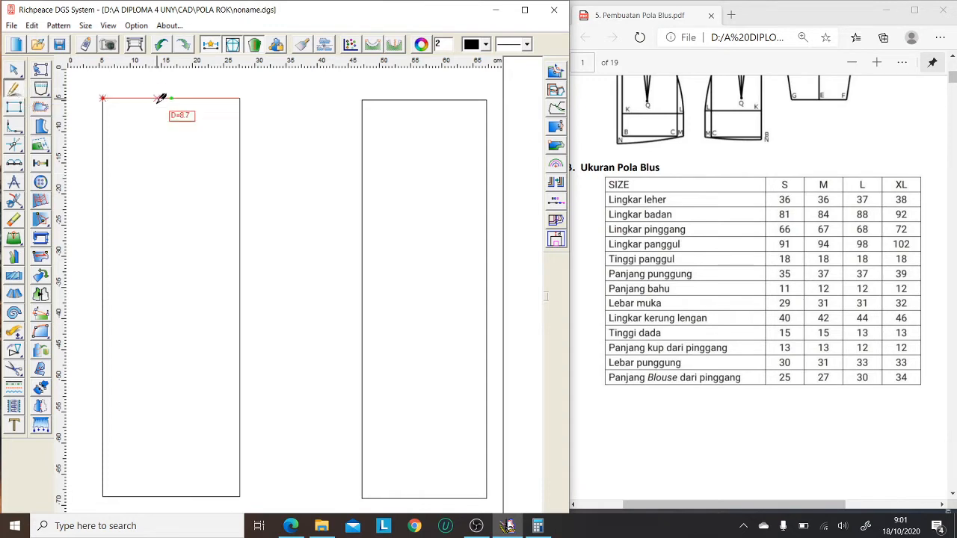
{"action": "left_click", "coordinate": [102, 97]}
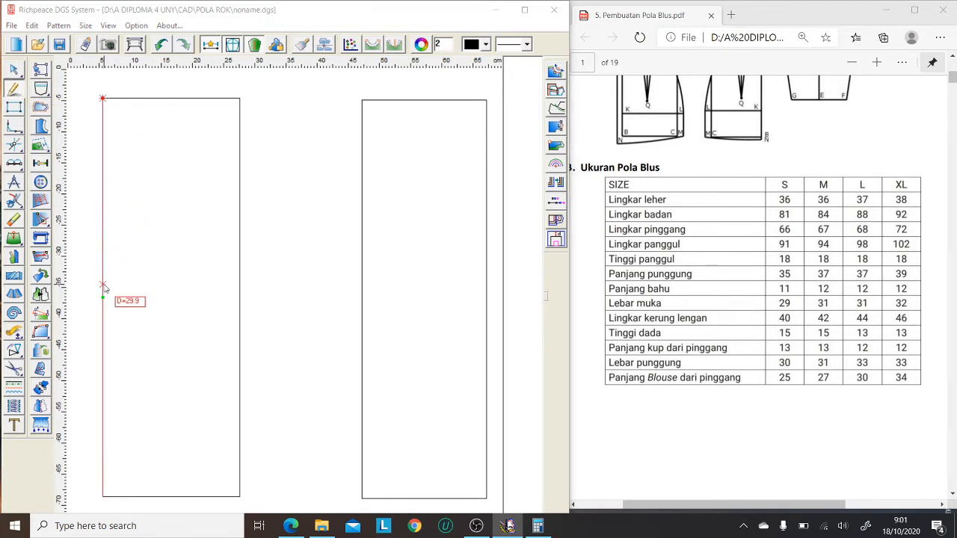
{"action": "left_click", "coordinate": [104, 285]}
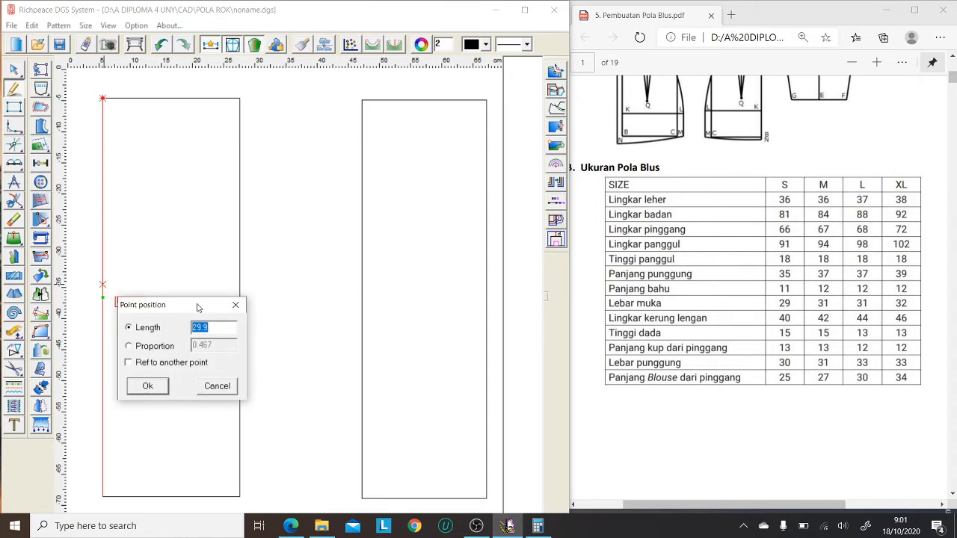
{"action": "left_click_drag", "start_coordinate": [197, 304], "coordinate": [283, 222]}
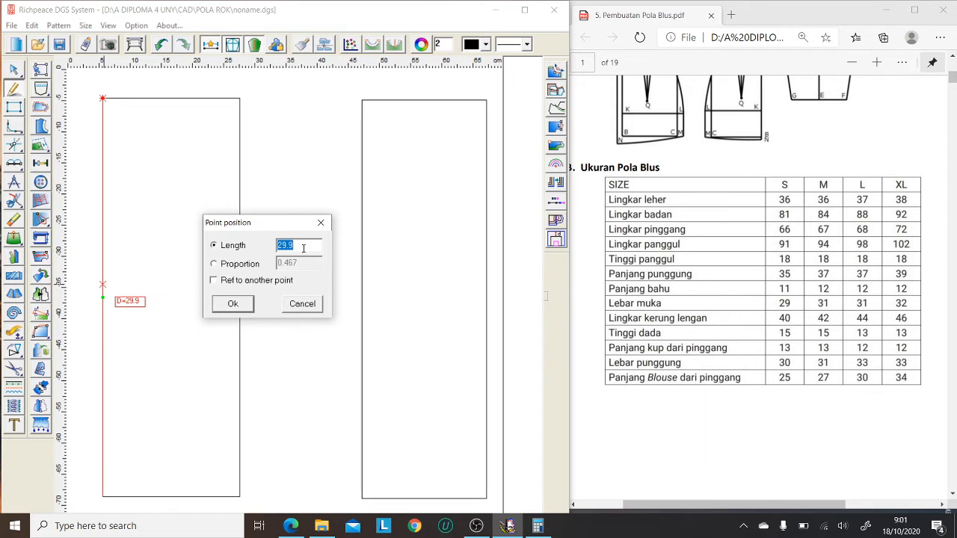
{"action": "type", "text": "37"}
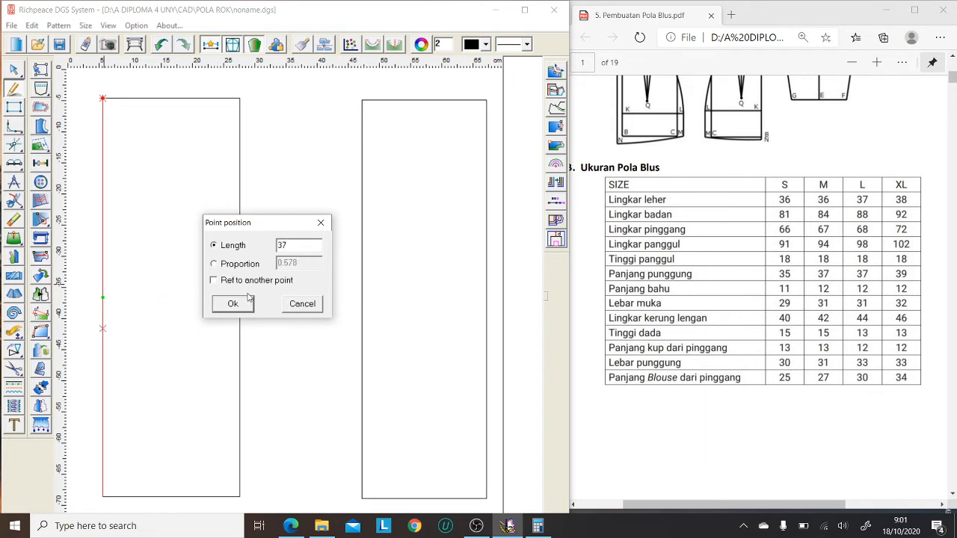
{"action": "left_click", "coordinate": [235, 304]}
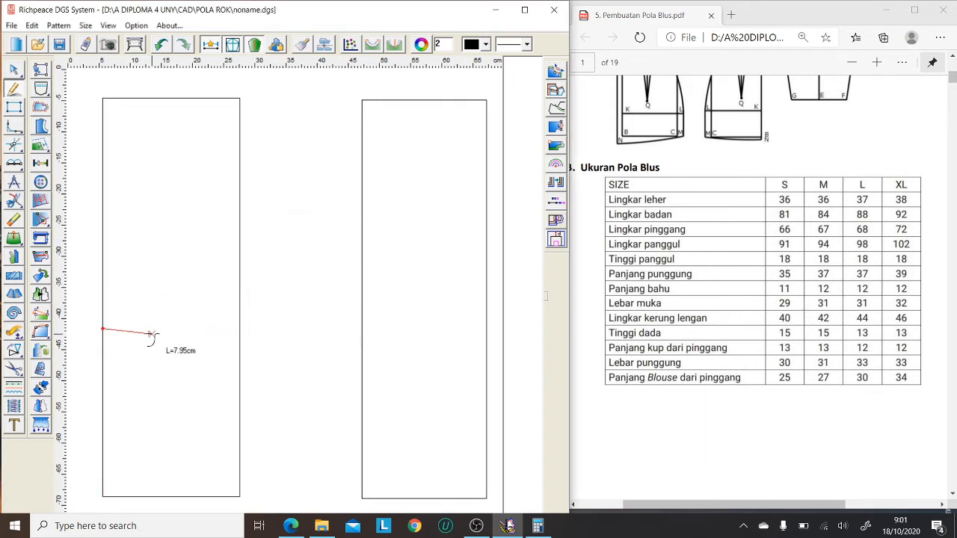
{"action": "left_click", "coordinate": [207, 330]}
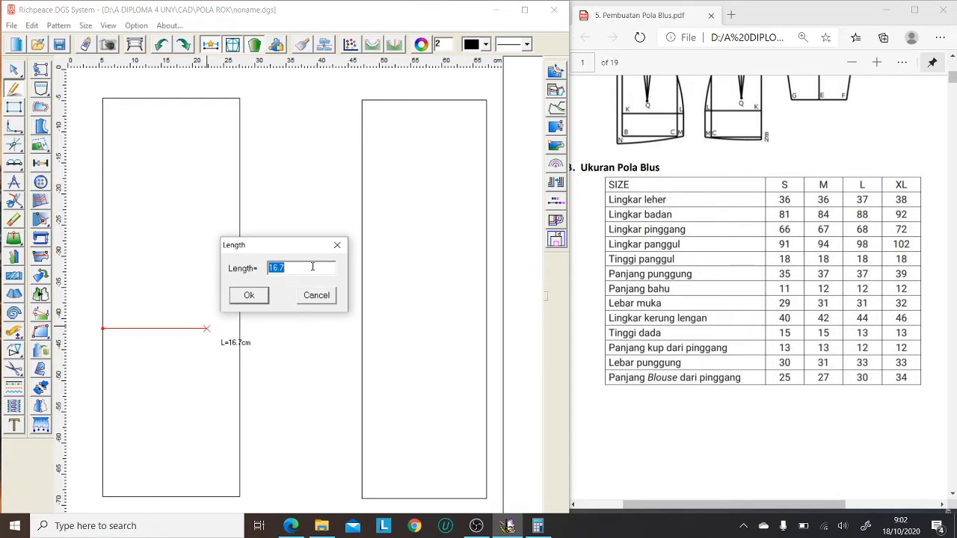
Step: Switch to the Calculator and work out the front waist width for size M as 67 ÷ 4 + 1 + 3
{"action": "left_click", "coordinate": [537, 525]}
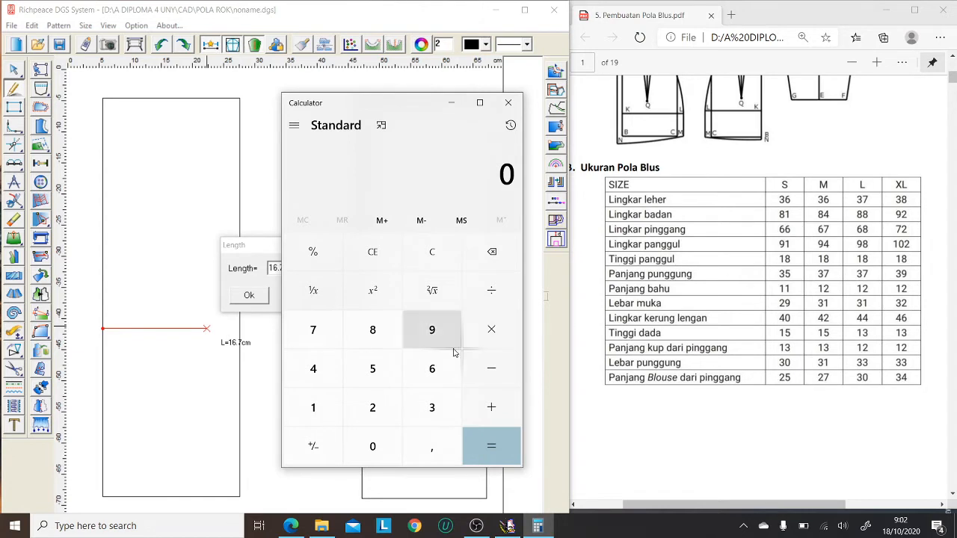
{"action": "left_click", "coordinate": [431, 369]}
{"action": "left_click", "coordinate": [313, 332]}
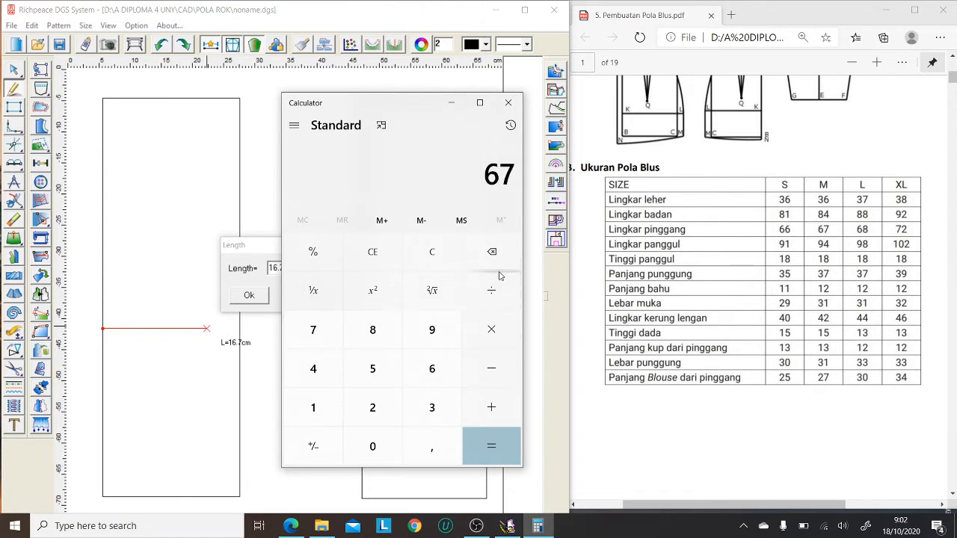
{"action": "left_click", "coordinate": [491, 290]}
{"action": "left_click", "coordinate": [316, 364]}
{"action": "left_click", "coordinate": [489, 445]}
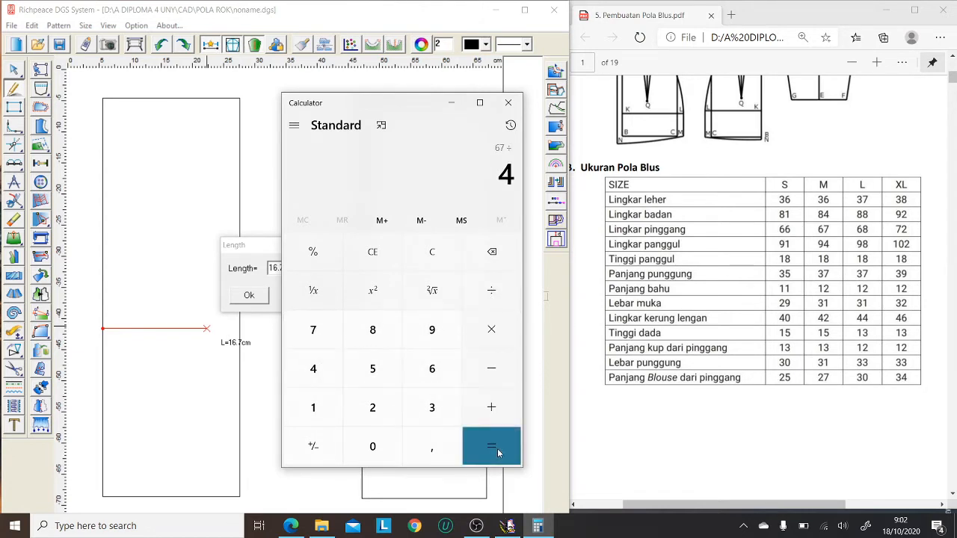
{"action": "left_click", "coordinate": [470, 418]}
{"action": "left_click", "coordinate": [314, 408]}
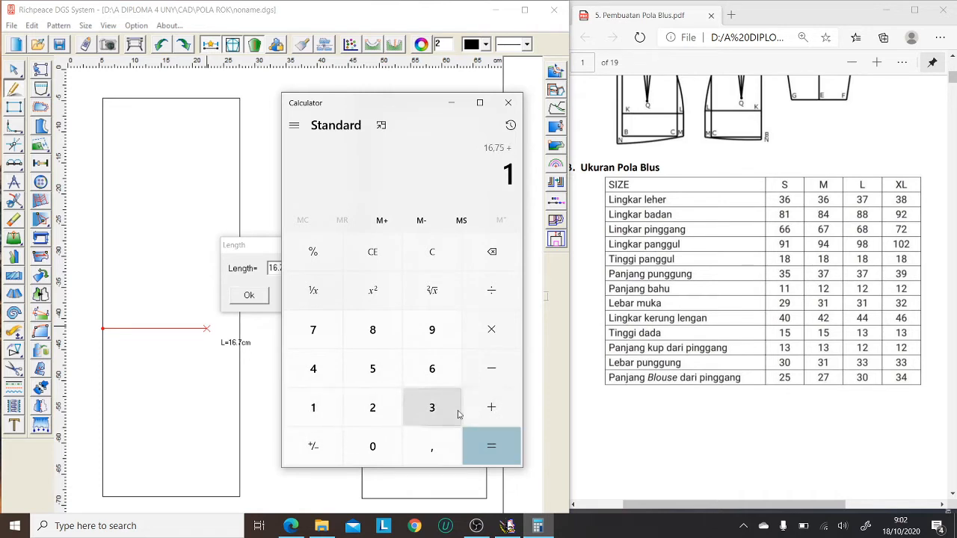
{"action": "left_click", "coordinate": [487, 419]}
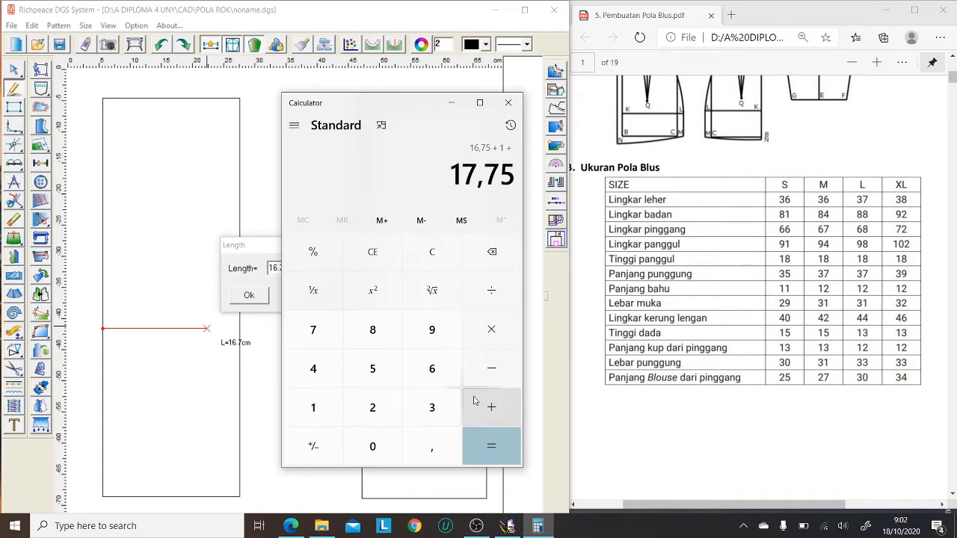
{"action": "left_click", "coordinate": [441, 413]}
{"action": "left_click", "coordinate": [507, 456]}
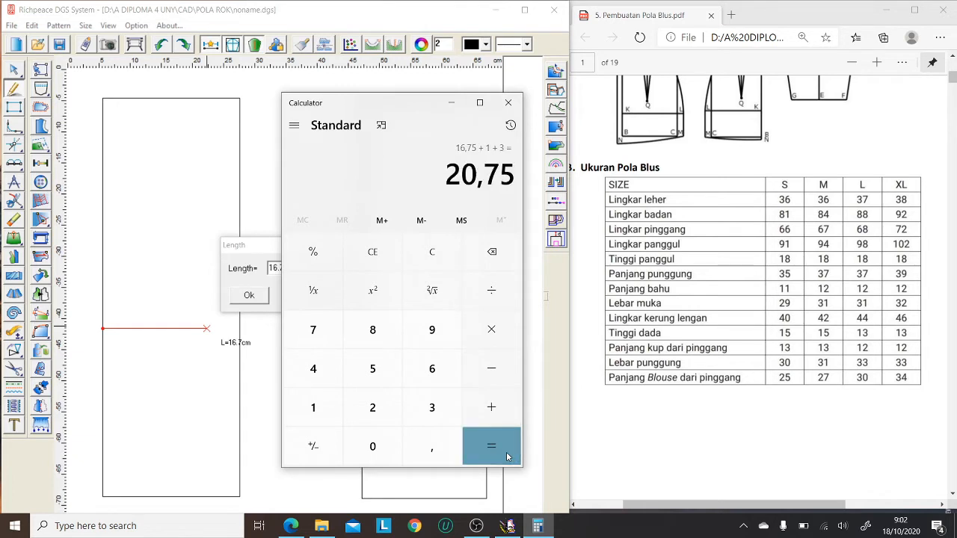
Step: Return to Richpeace DGS and set the front waist line's length to 20.75 cm
{"action": "left_click", "coordinate": [250, 255]}
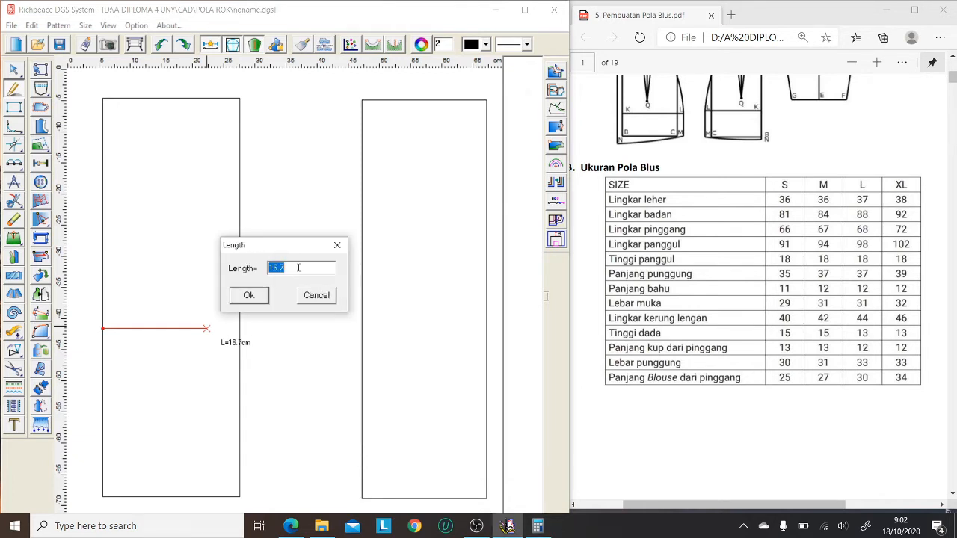
{"action": "type", "text": "2"}
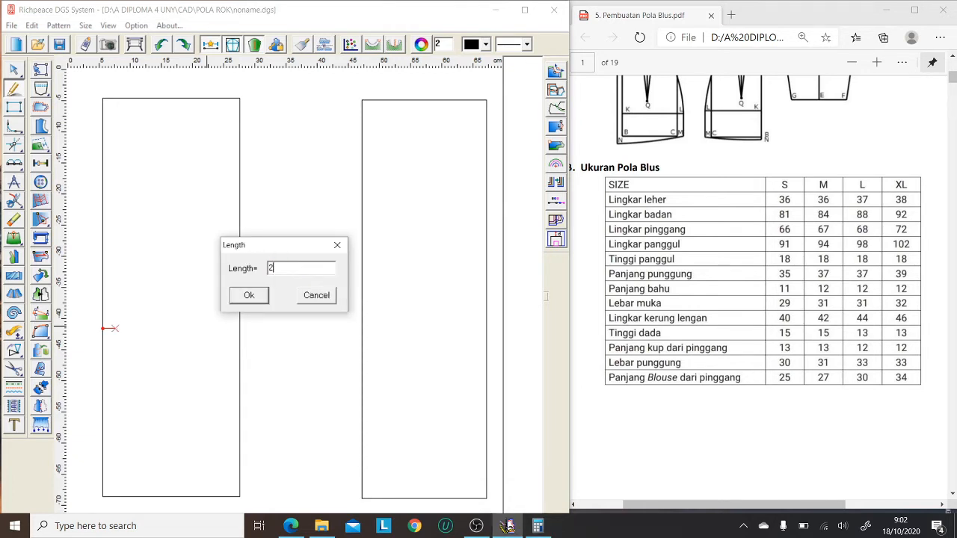
{"action": "type", "text": "0.75"}
{"action": "left_click", "coordinate": [252, 294]}
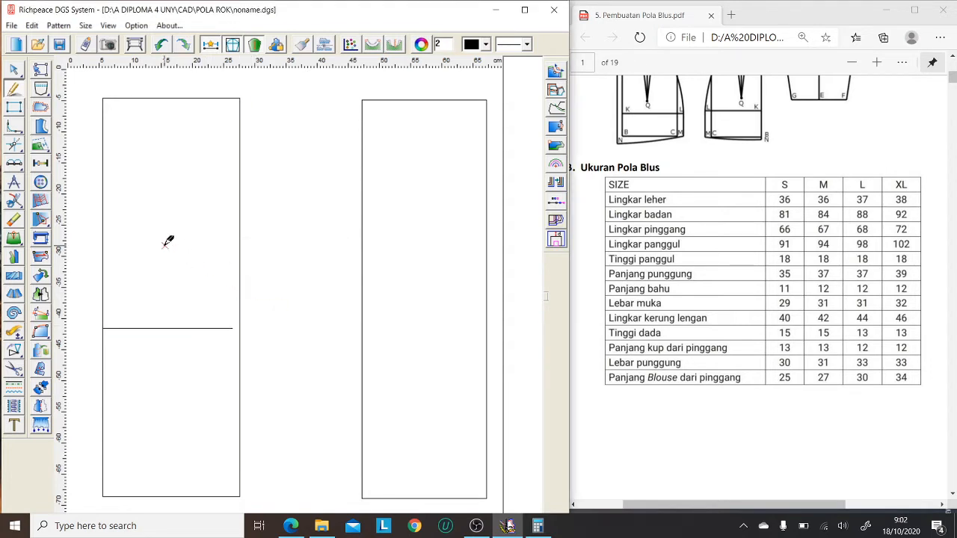
Step: Draw a horizontal hip line about 18 cm long from the front rectangle's left edge, starting 18 cm below the waist line
{"action": "left_click", "coordinate": [104, 327]}
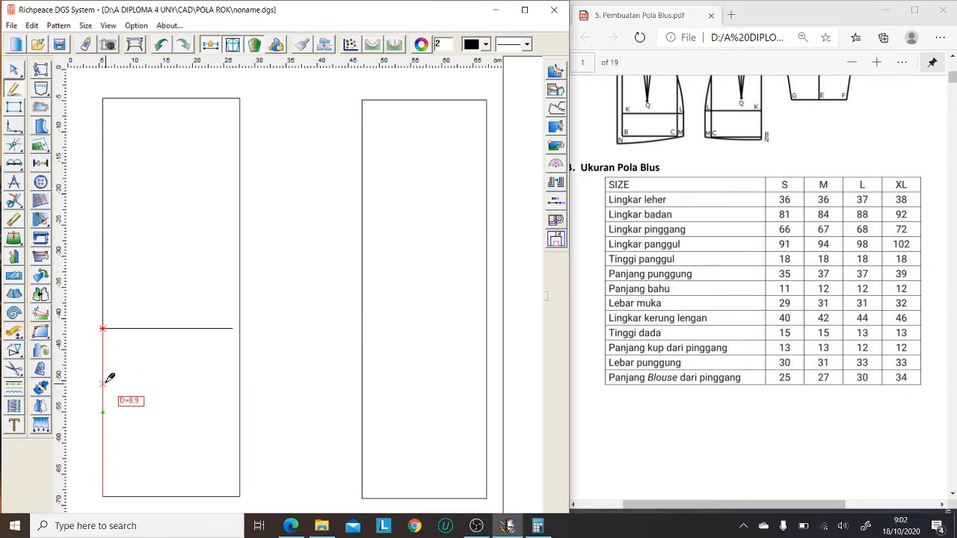
{"action": "left_click", "coordinate": [105, 385]}
{"action": "type", "text": "18"}
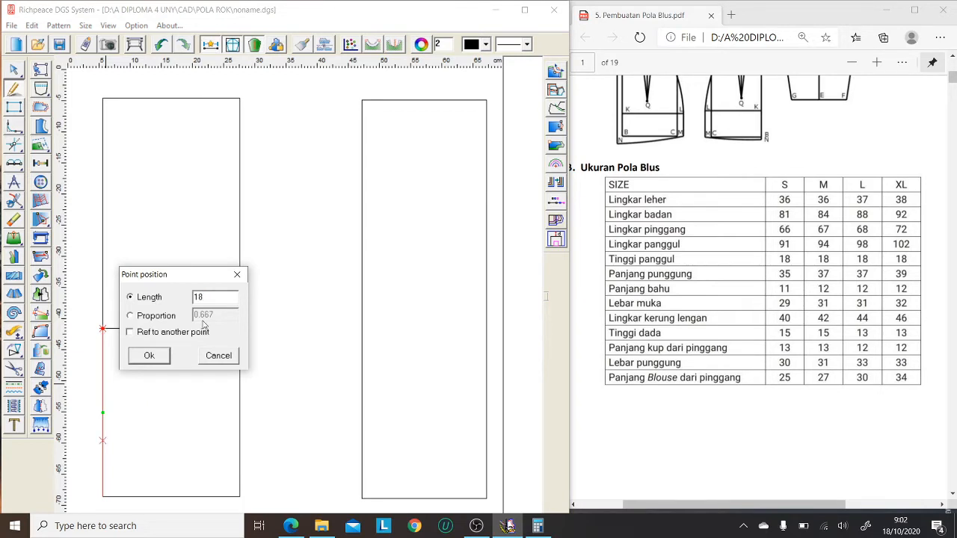
{"action": "left_click", "coordinate": [148, 355]}
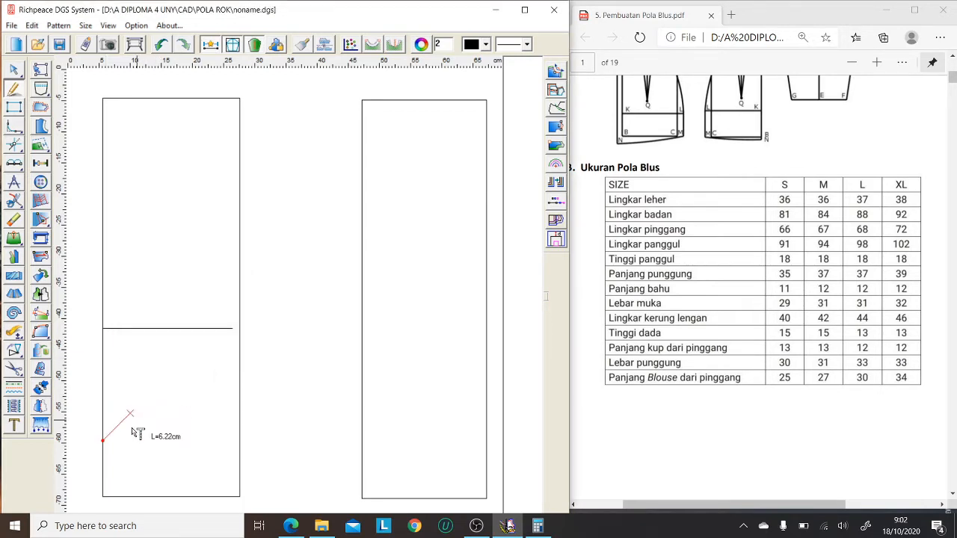
{"action": "left_click", "coordinate": [214, 452]}
{"action": "left_click_drag", "start_coordinate": [294, 378], "coordinate": [313, 299]}
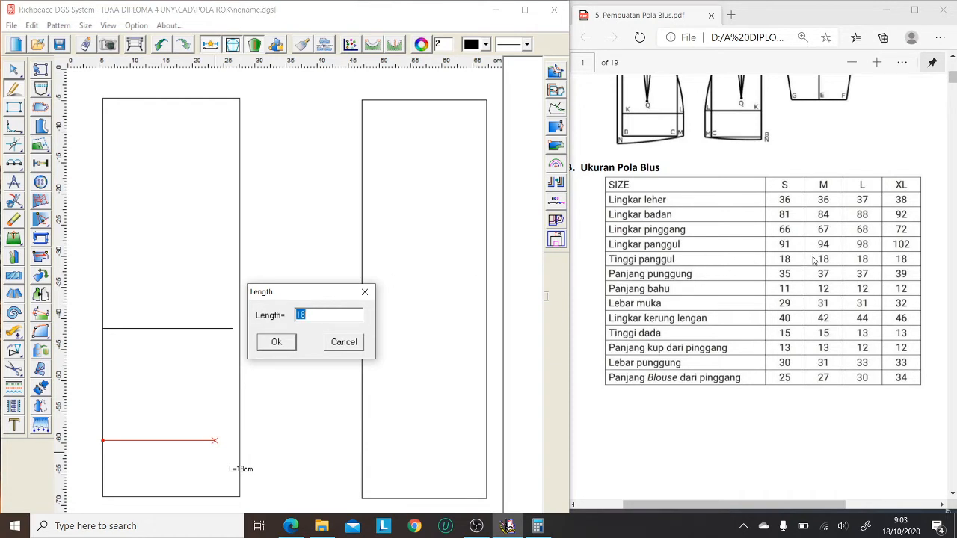
Step: Switch to the Calculator and work out the front hip width for size M as 94 ÷ 4 + 1
{"action": "left_click", "coordinate": [537, 526]}
{"action": "left_click", "coordinate": [440, 334]}
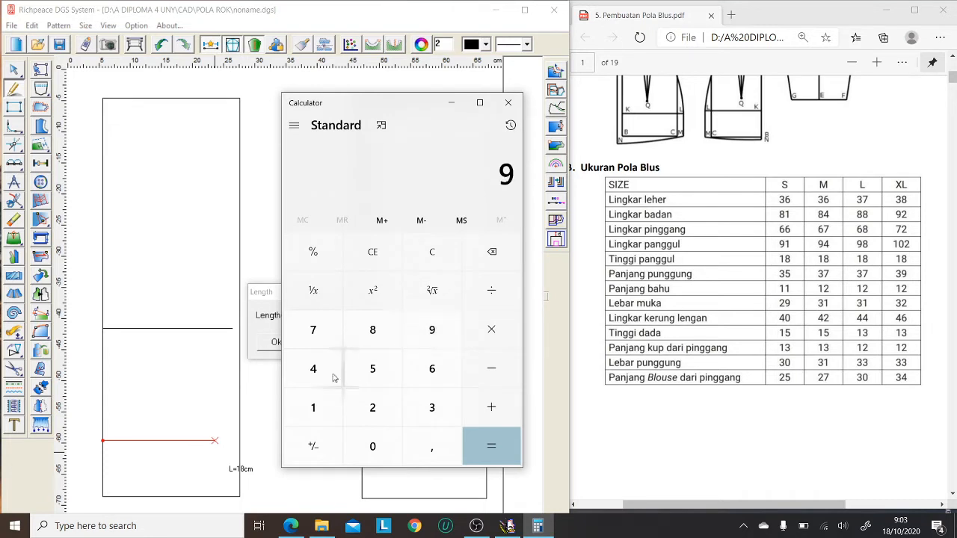
{"action": "left_click", "coordinate": [313, 368]}
{"action": "left_click", "coordinate": [491, 290]}
{"action": "left_click", "coordinate": [327, 366]}
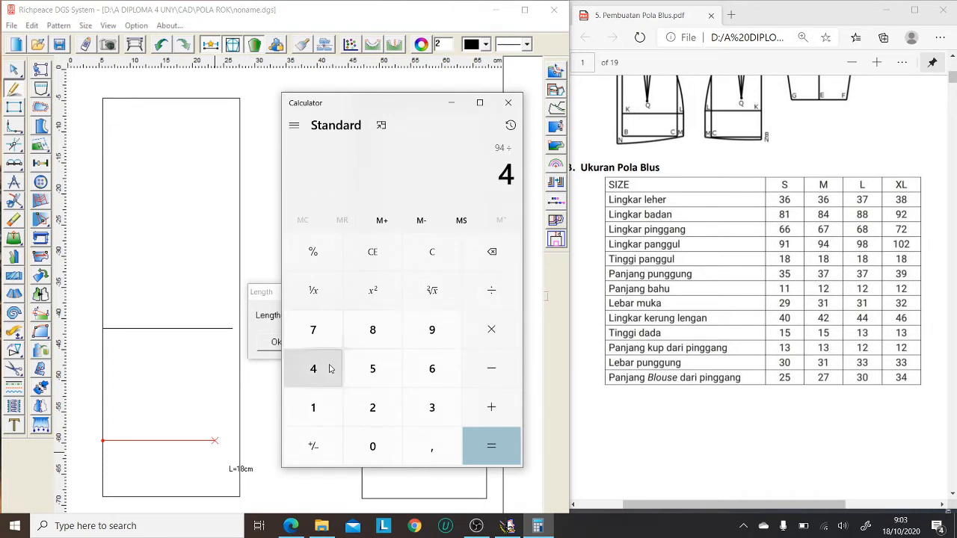
{"action": "left_click", "coordinate": [499, 444]}
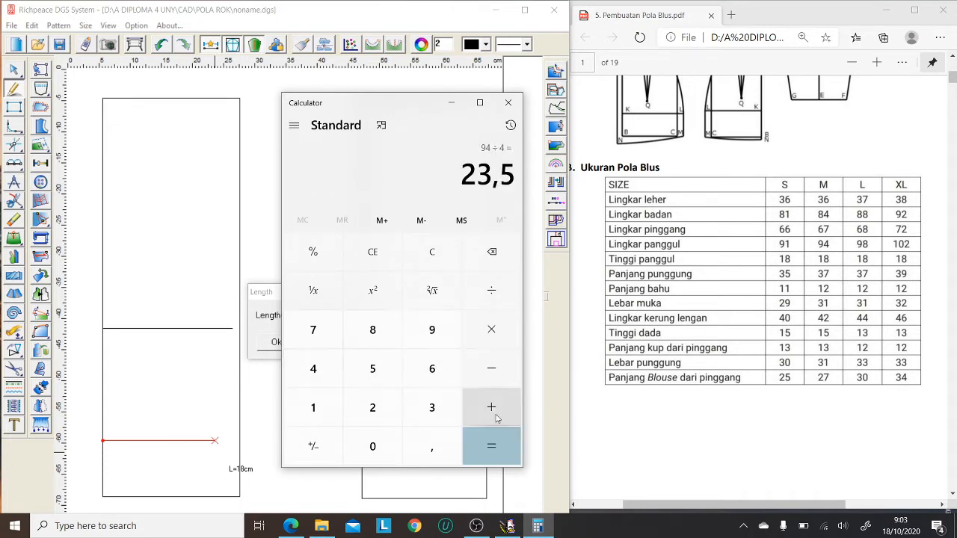
{"action": "left_click", "coordinate": [498, 417]}
{"action": "left_click", "coordinate": [291, 410]}
{"action": "left_click", "coordinate": [490, 446]}
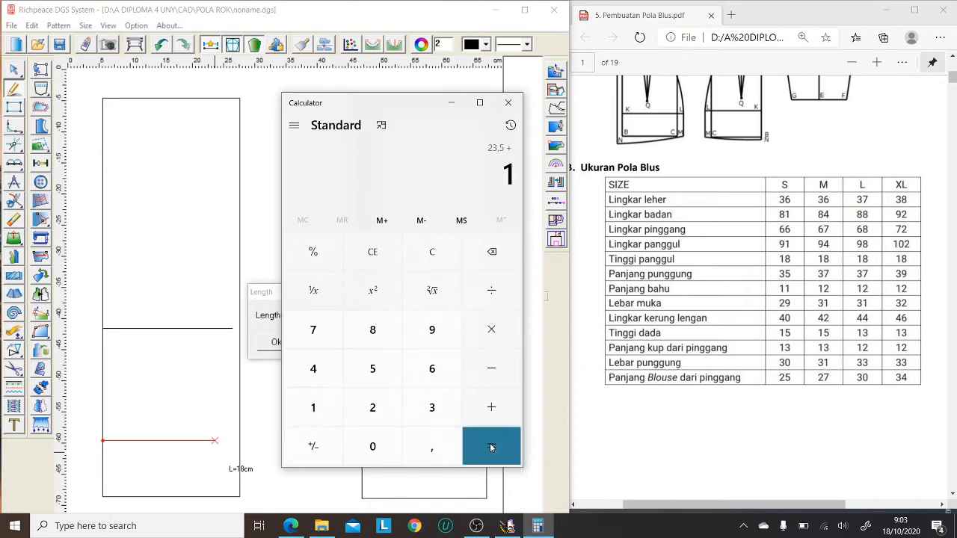
Step: Return to Richpeace DGS and set the front hip line's length to 24.5 cm
{"action": "left_click", "coordinate": [267, 301]}
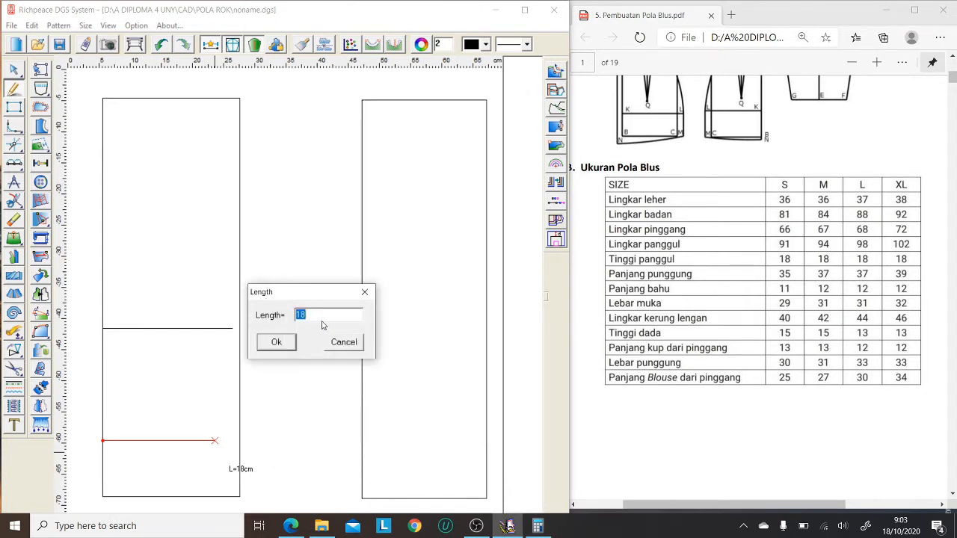
{"action": "type", "text": "24.5"}
{"action": "left_click", "coordinate": [283, 343]}
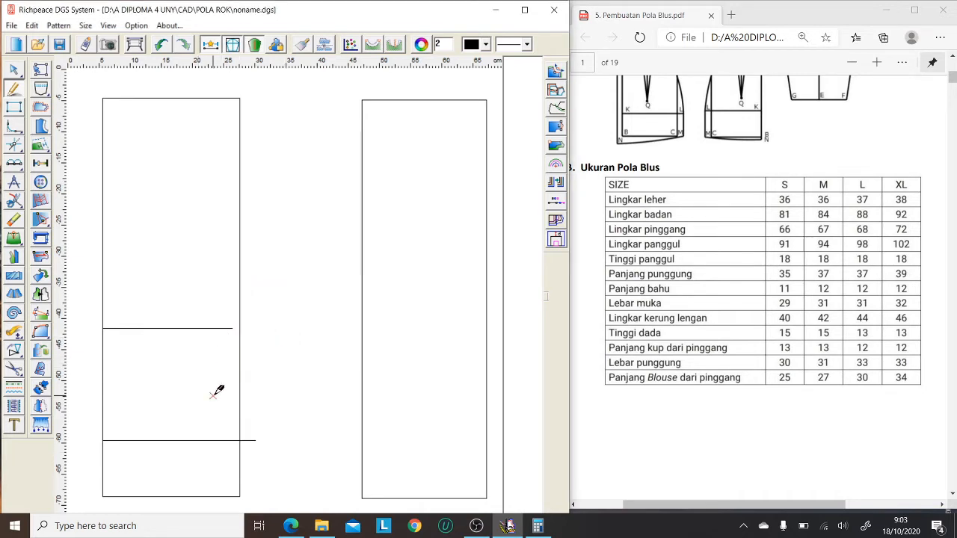
Step: Add a hem line parallel to the front hip line, 9 cm below it along the rectangle's bottom edge
{"action": "scroll", "coordinate": [225, 395], "scroll_direction": "down", "scroll_amount": 2}
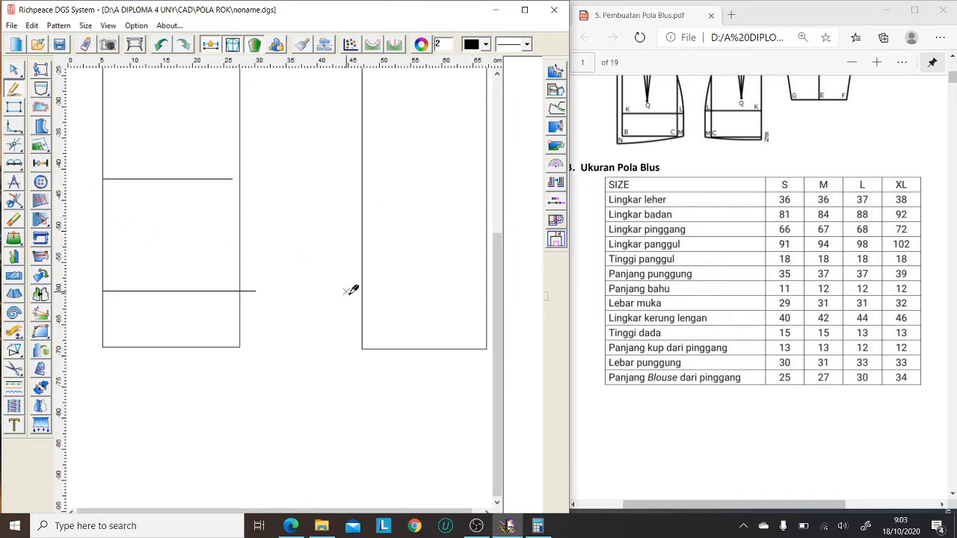
{"action": "right_click", "coordinate": [166, 290]}
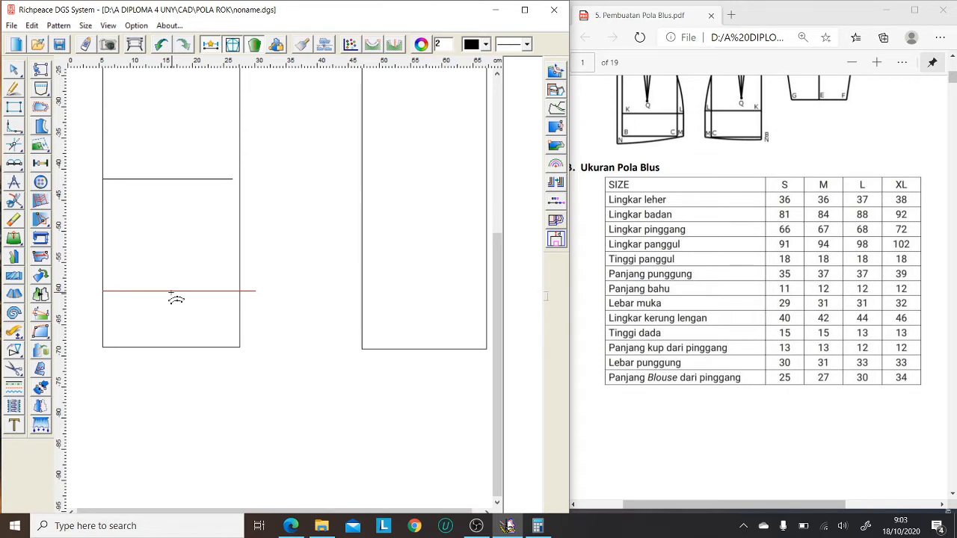
{"action": "left_click", "coordinate": [171, 293]}
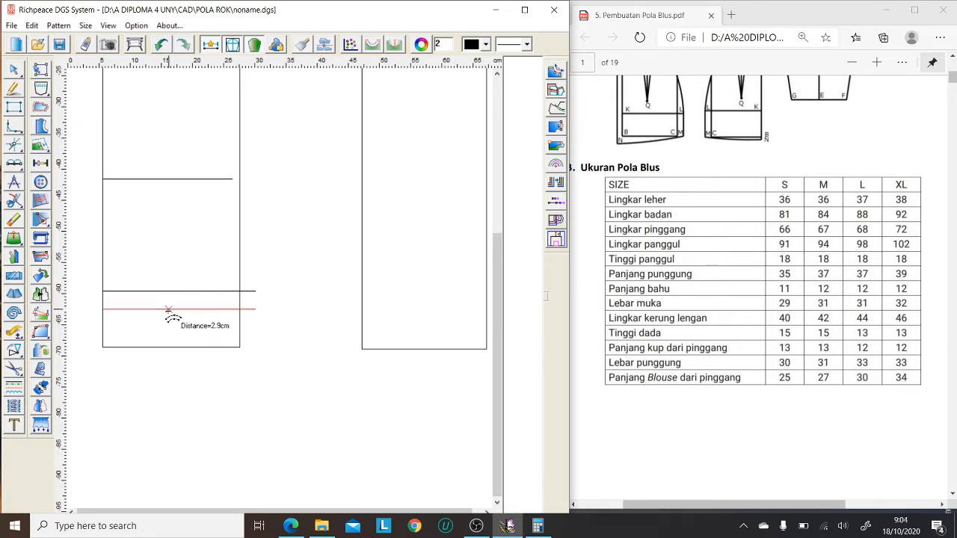
{"action": "left_click", "coordinate": [169, 349]}
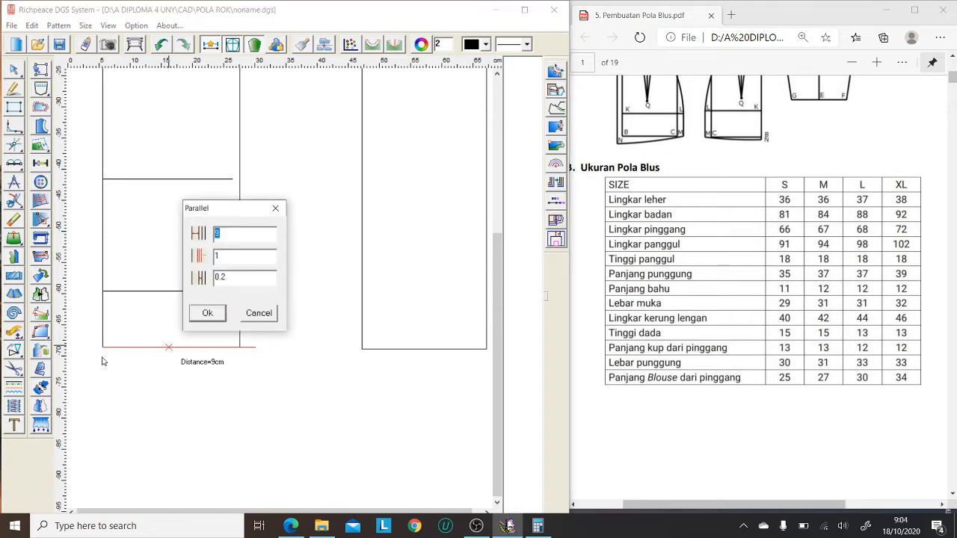
{"action": "left_click", "coordinate": [210, 314]}
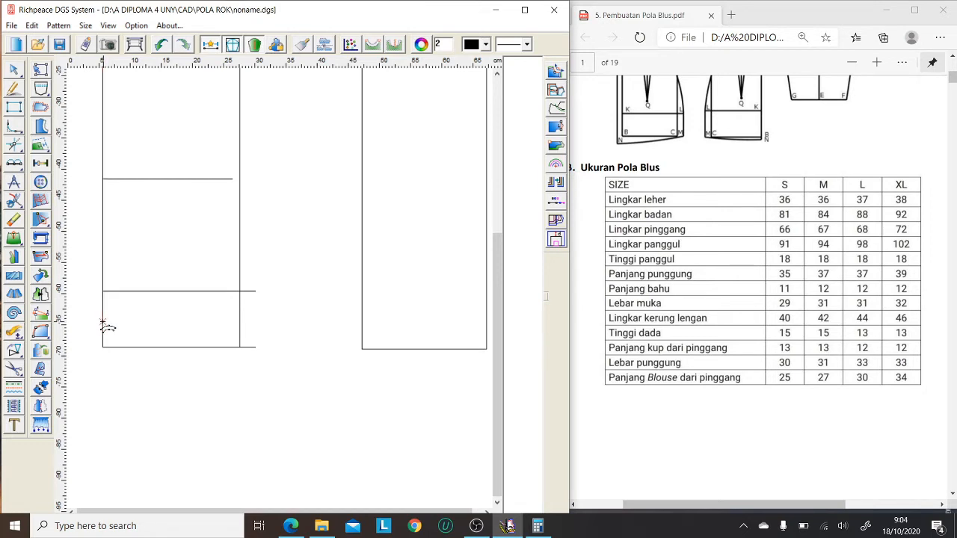
Step: Add a line parallel to the front rectangle's left edge, 2 cm outside it
{"action": "left_click", "coordinate": [103, 322]}
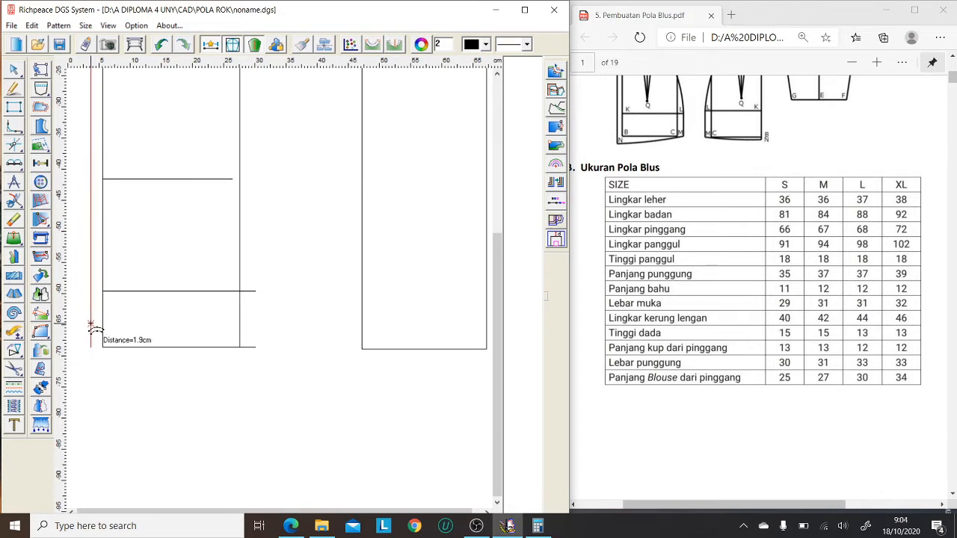
{"action": "left_click", "coordinate": [91, 326]}
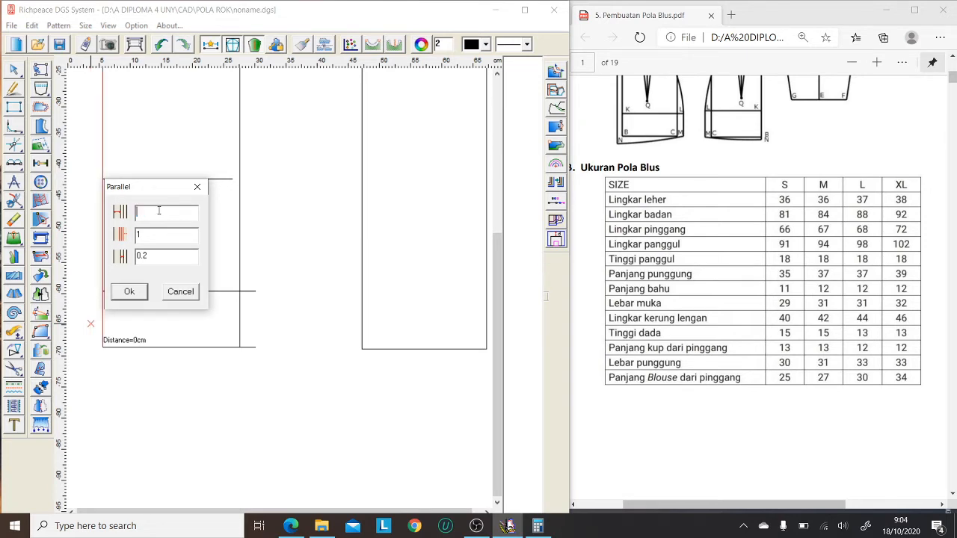
{"action": "type", "text": "2"}
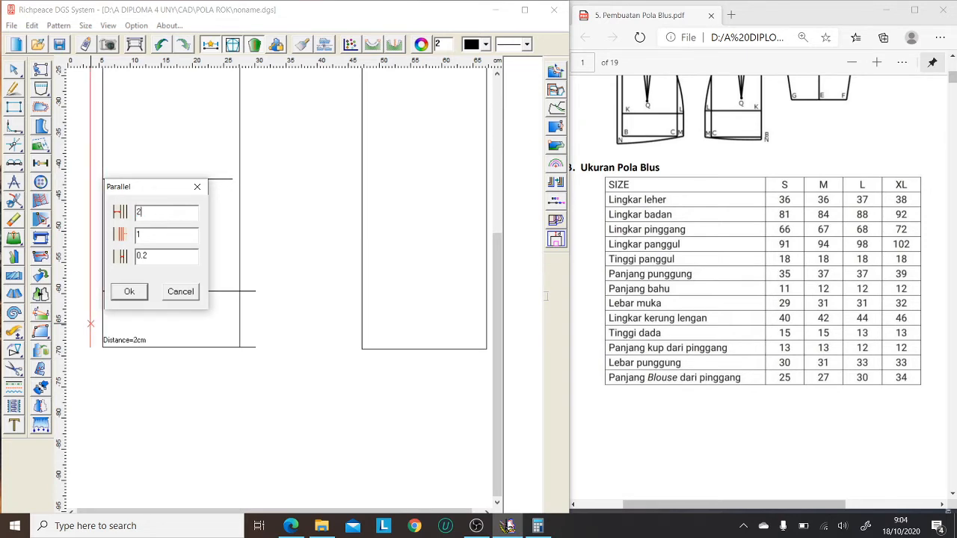
{"action": "left_click", "coordinate": [129, 292]}
{"action": "scroll", "coordinate": [124, 324], "scroll_direction": "up", "scroll_amount": 5}
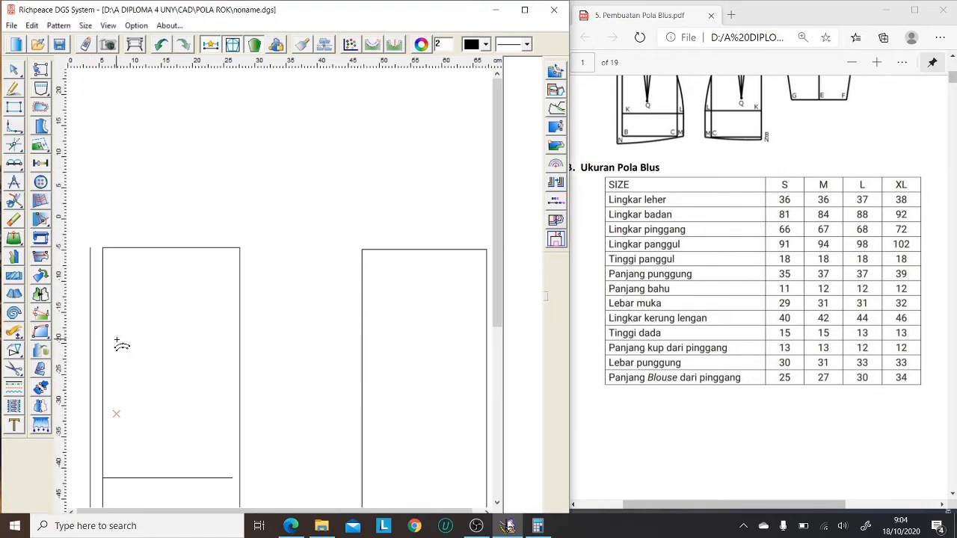
{"action": "scroll", "coordinate": [119, 342], "scroll_direction": "down", "scroll_amount": 7}
{"action": "scroll", "coordinate": [119, 340], "scroll_direction": "up", "scroll_amount": 4}
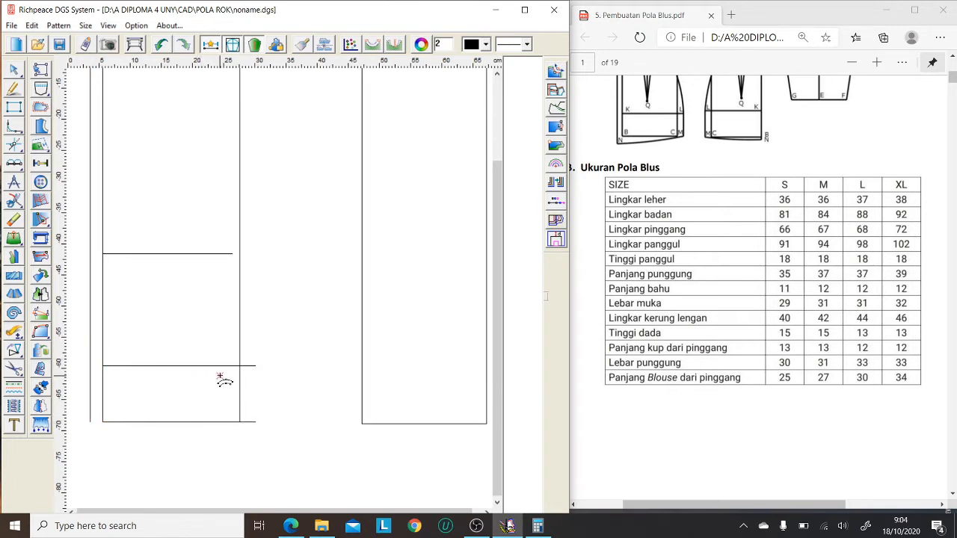
{"action": "scroll", "coordinate": [220, 379], "scroll_direction": "up", "scroll_amount": 2}
{"action": "scroll", "coordinate": [225, 381], "scroll_direction": "down", "scroll_amount": 2}
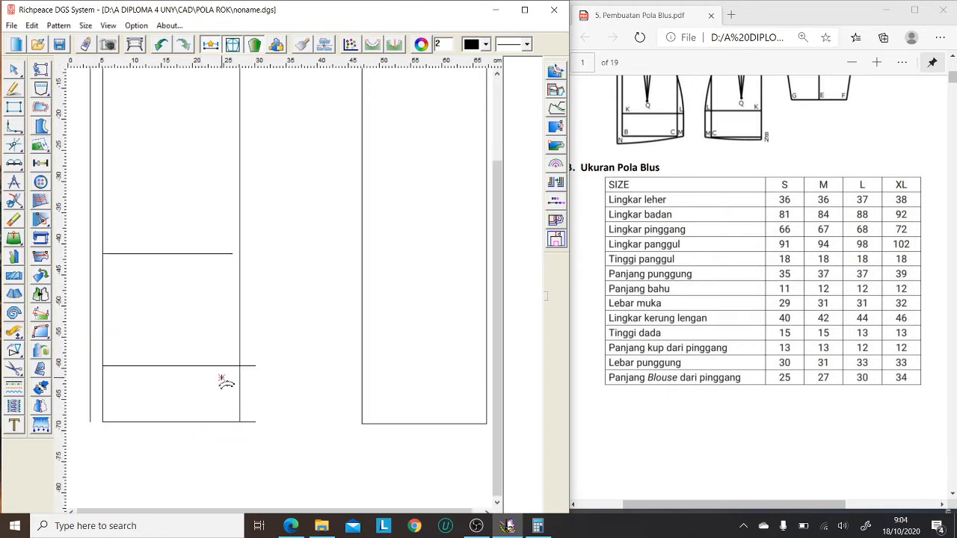
Step: Draw a horizontal line across the front rectangle to its right edge, starting 7.5 cm below the top-left corner
{"action": "left_click", "coordinate": [13, 89]}
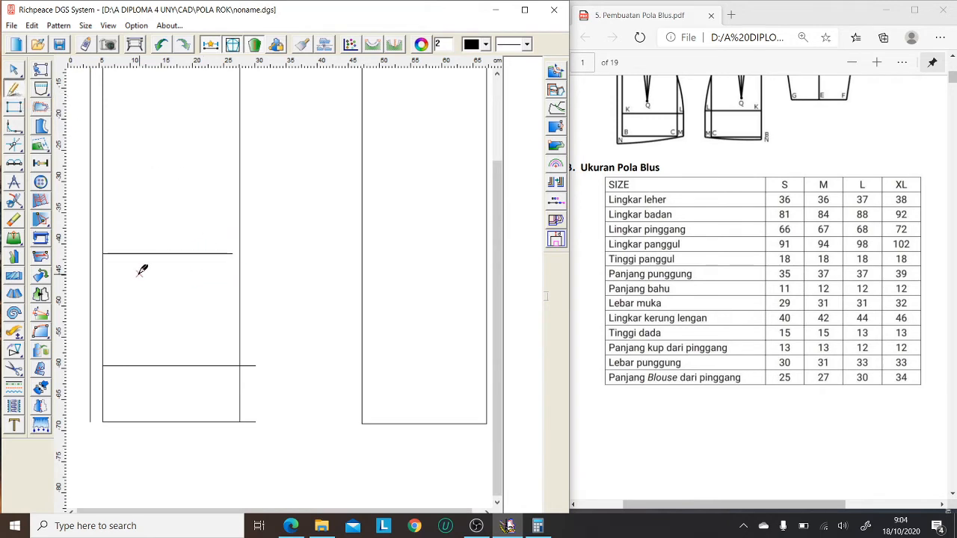
{"action": "scroll", "coordinate": [135, 283], "scroll_direction": "up", "scroll_amount": 2}
{"action": "scroll", "coordinate": [136, 282], "scroll_direction": "up", "scroll_amount": 2}
{"action": "scroll", "coordinate": [130, 284], "scroll_direction": "down", "scroll_amount": 2}
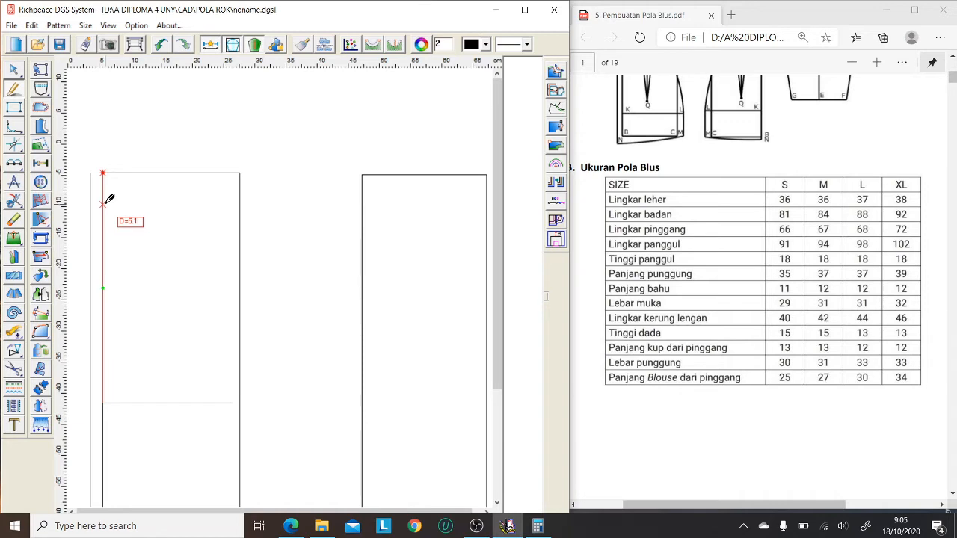
{"action": "left_click", "coordinate": [106, 202]}
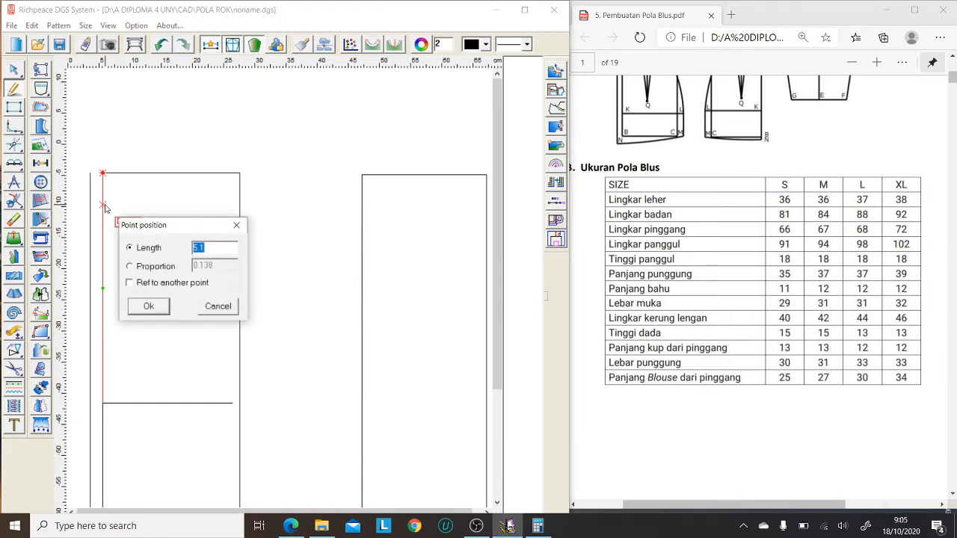
{"action": "left_click_drag", "start_coordinate": [203, 229], "coordinate": [259, 207]}
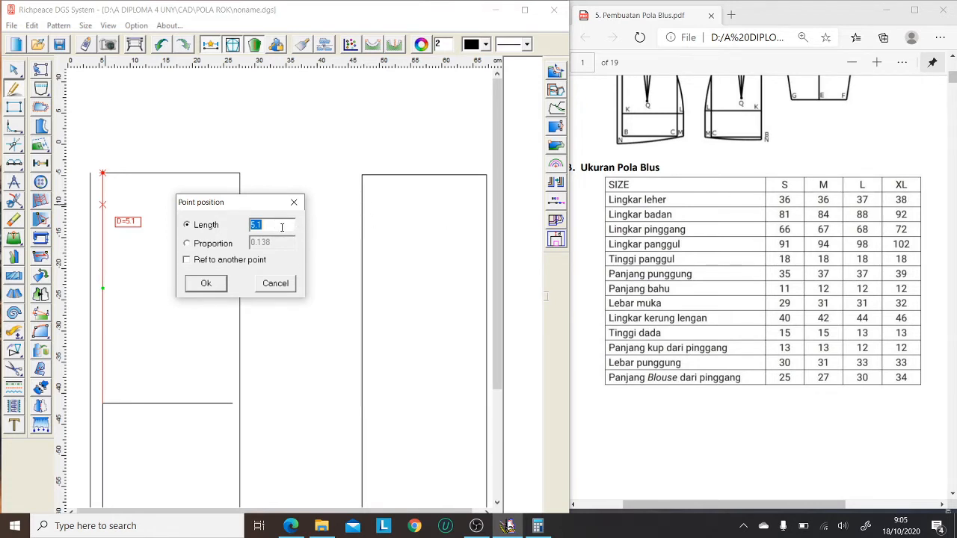
{"action": "type", "text": "6"}
{"action": "key", "text": "BackSpace"}
{"action": "type", "text": "7.5"}
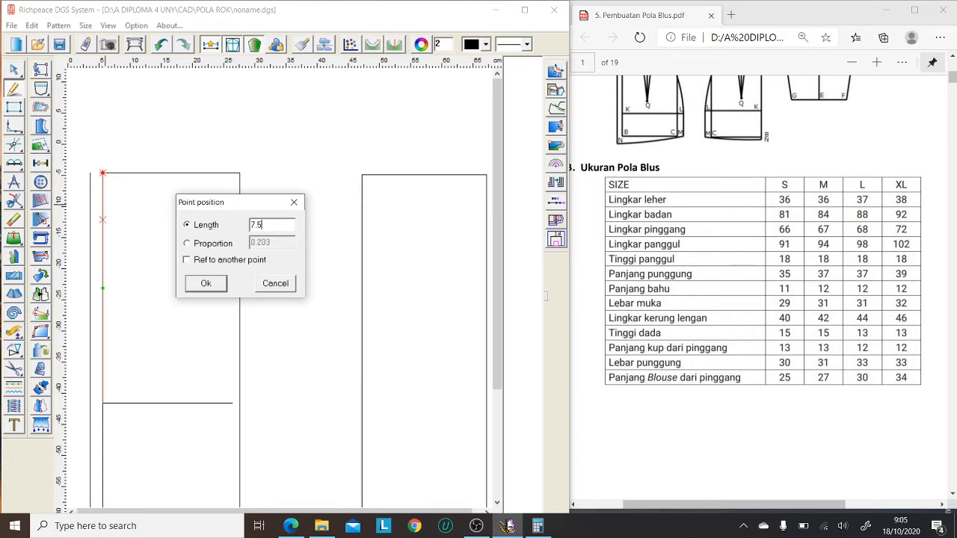
{"action": "left_click", "coordinate": [205, 285]}
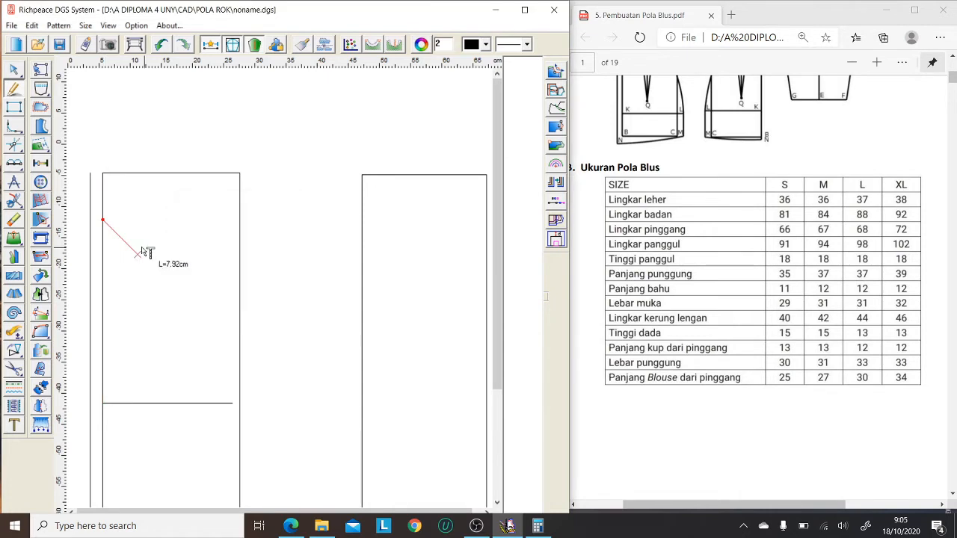
{"action": "left_click", "coordinate": [239, 235]}
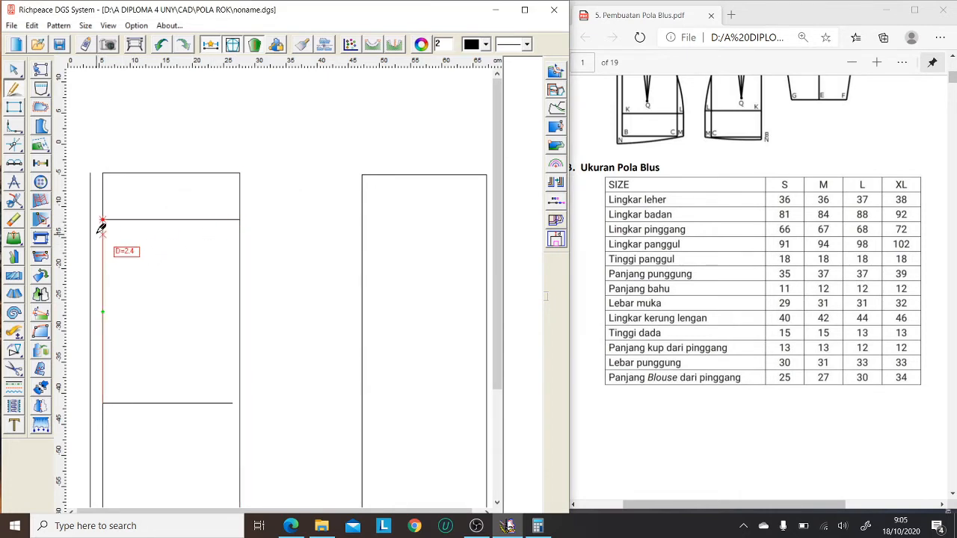
Step: Draw a vertical line from the top edge, 6.5 cm from its left corner, to the 7.5 cm line, and the neckline diagonal to that line's left end
{"action": "left_click", "coordinate": [133, 171]}
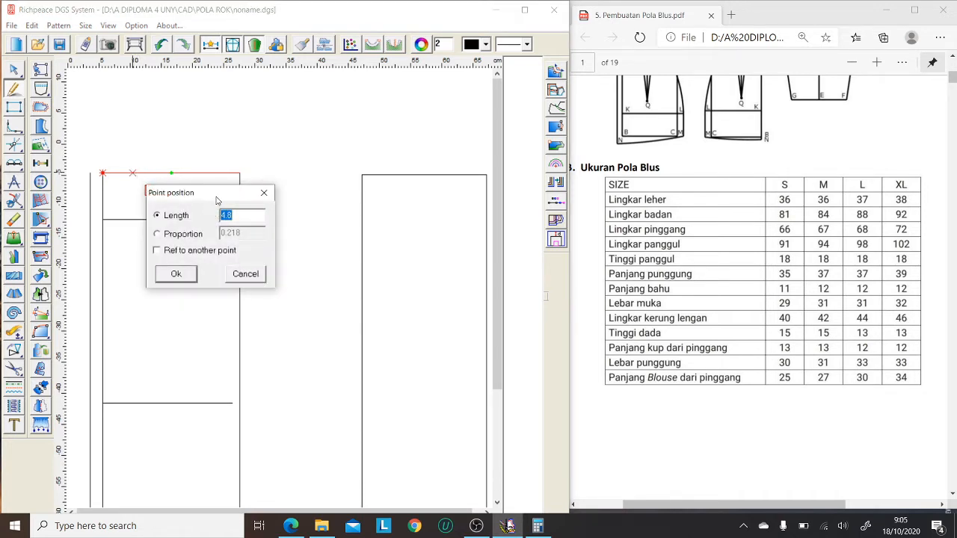
{"action": "left_click_drag", "start_coordinate": [217, 200], "coordinate": [268, 197]}
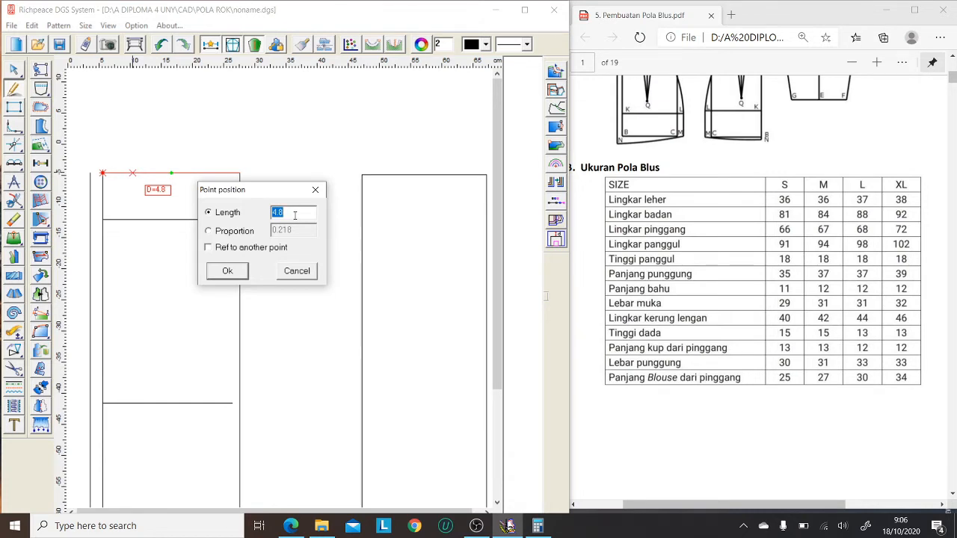
{"action": "type", "text": "6.5"}
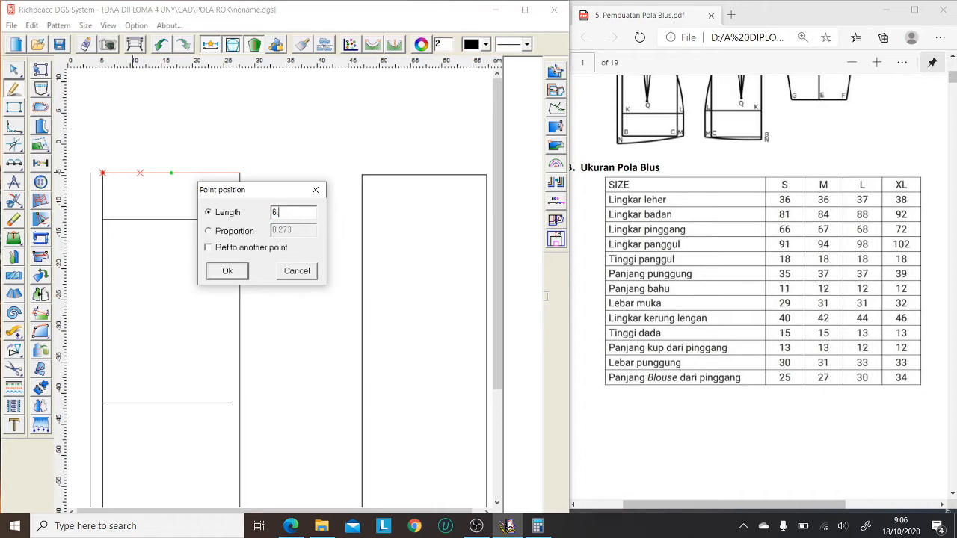
{"action": "left_click", "coordinate": [227, 271]}
{"action": "left_click", "coordinate": [150, 224]}
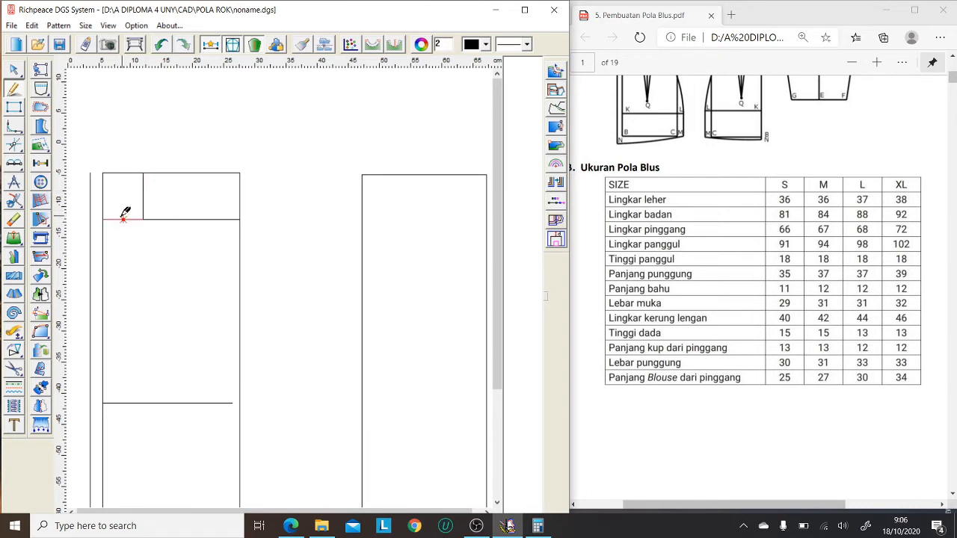
{"action": "left_click", "coordinate": [143, 172]}
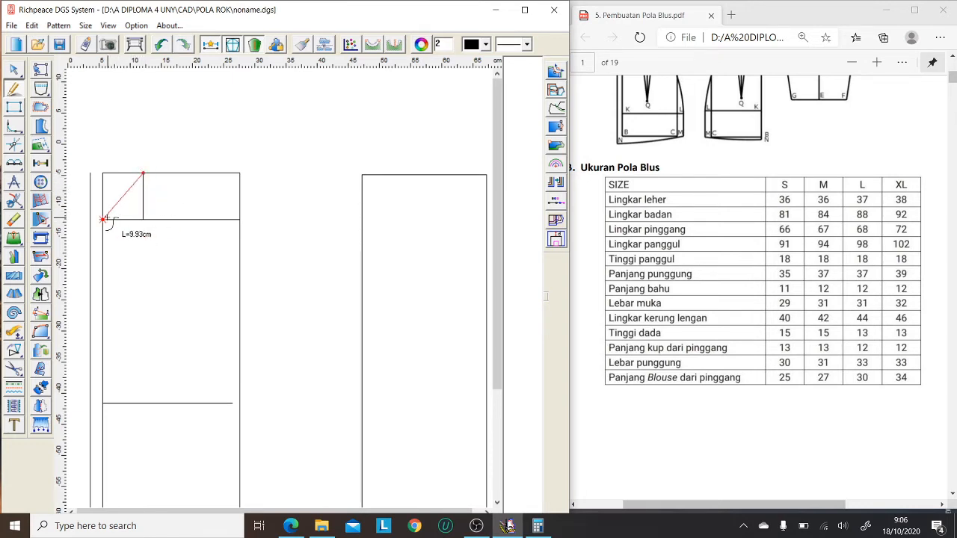
{"action": "left_click", "coordinate": [102, 219]}
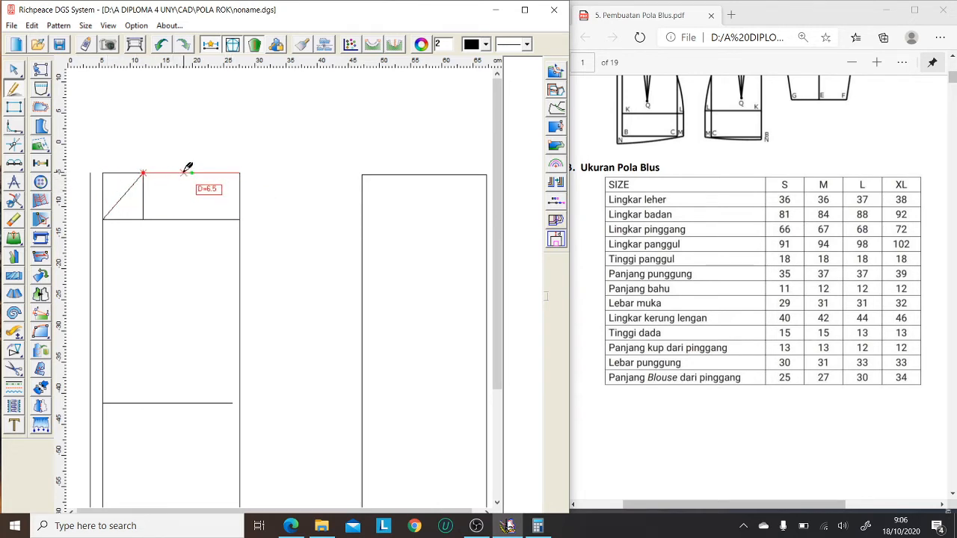
Step: Draw a horizontal line across the front rectangle, 3 cm below its top edge
{"action": "left_click", "coordinate": [103, 186]}
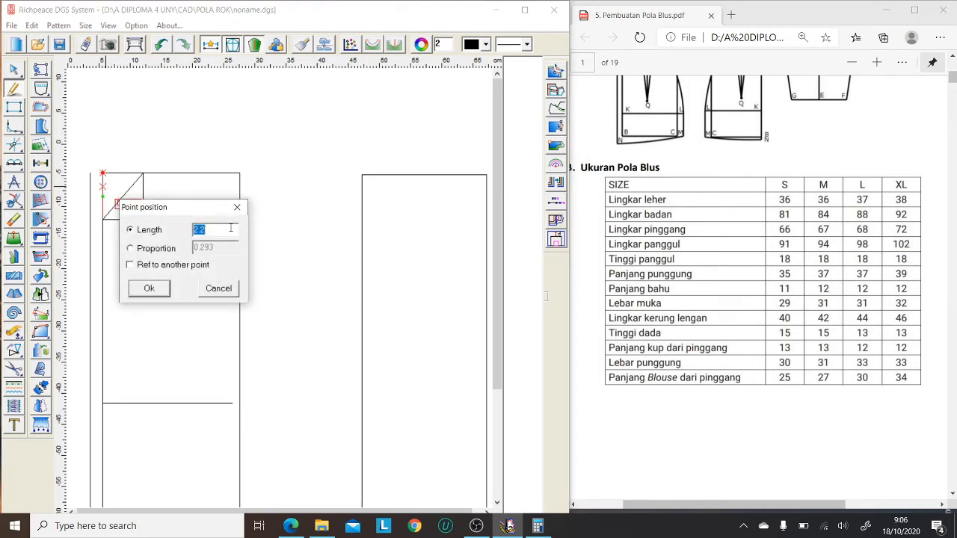
{"action": "type", "text": "3"}
{"action": "left_click", "coordinate": [150, 289]}
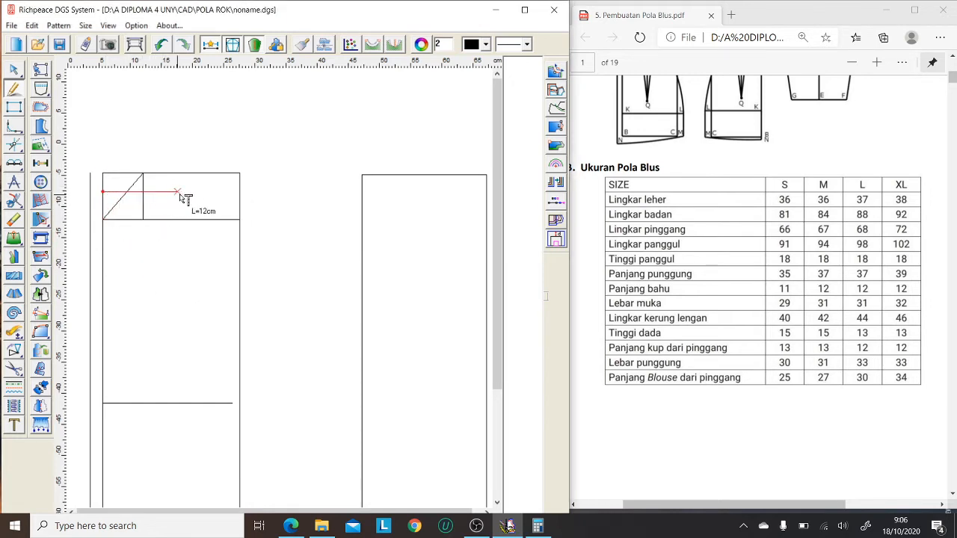
{"action": "left_click", "coordinate": [239, 202]}
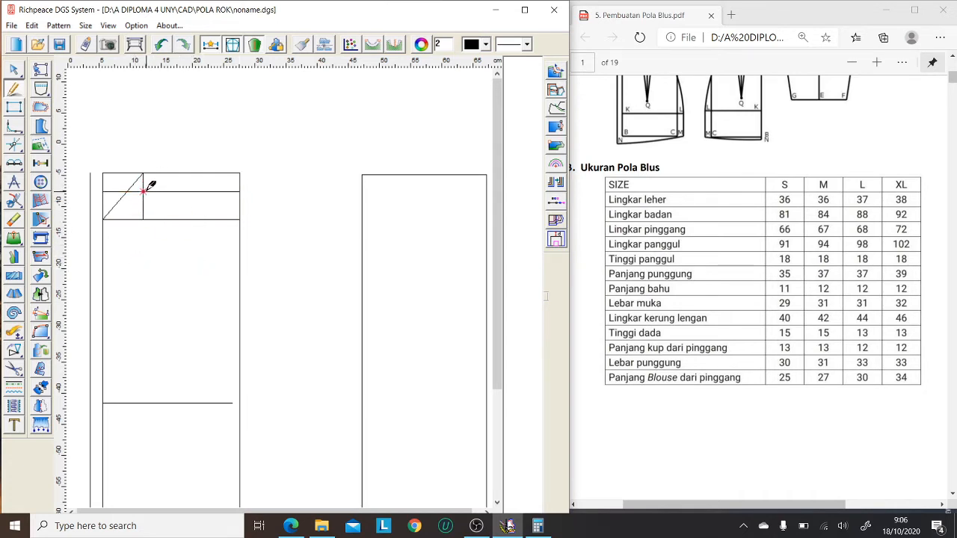
Step: Draw a 12 cm shoulder line with single compasses from the neckline's top point to the line 3 cm below the top edge
{"action": "left_click", "coordinate": [14, 183]}
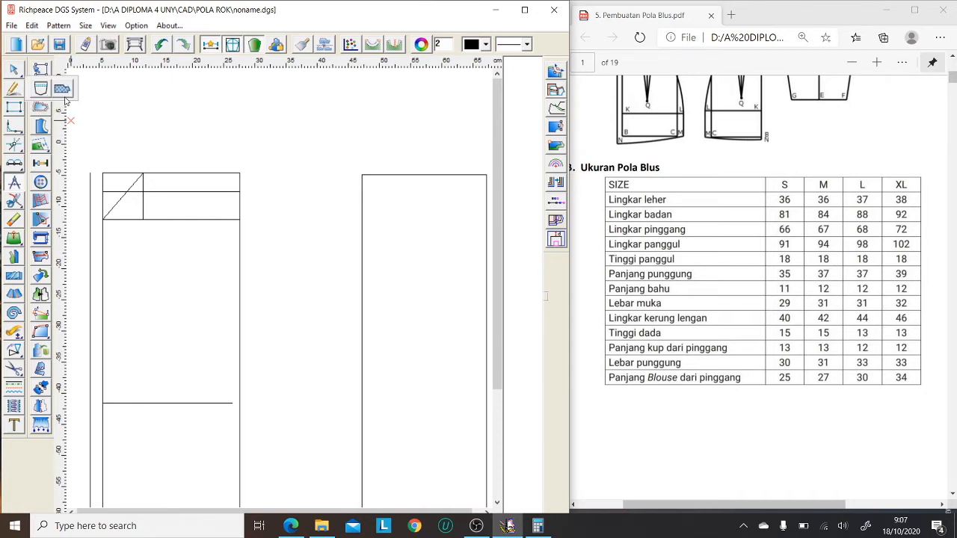
{"action": "left_click", "coordinate": [14, 125]}
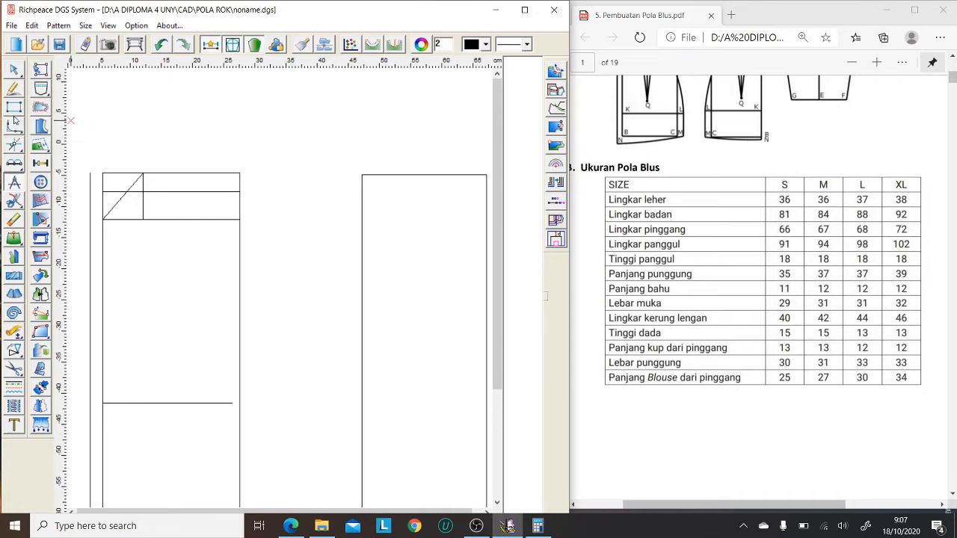
{"action": "left_click", "coordinate": [144, 174]}
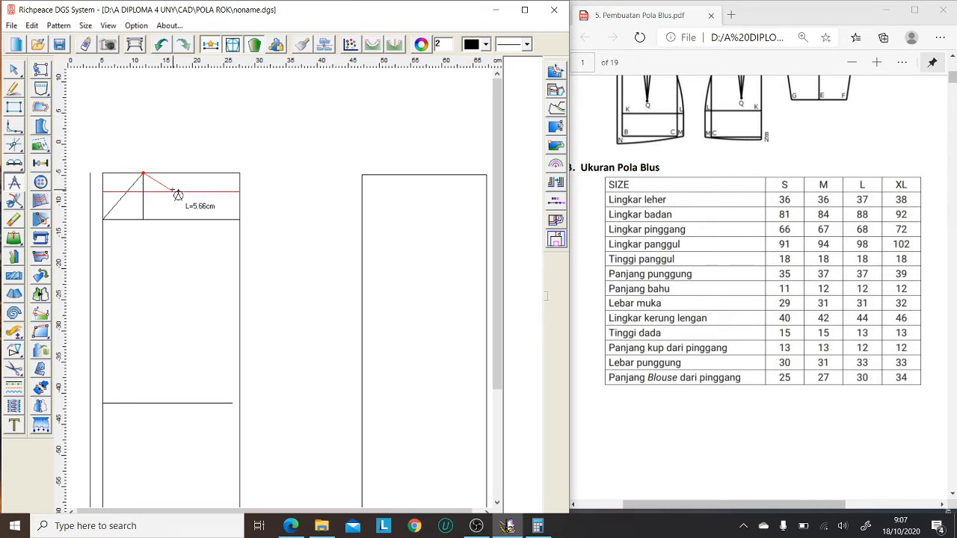
{"action": "left_click", "coordinate": [178, 195]}
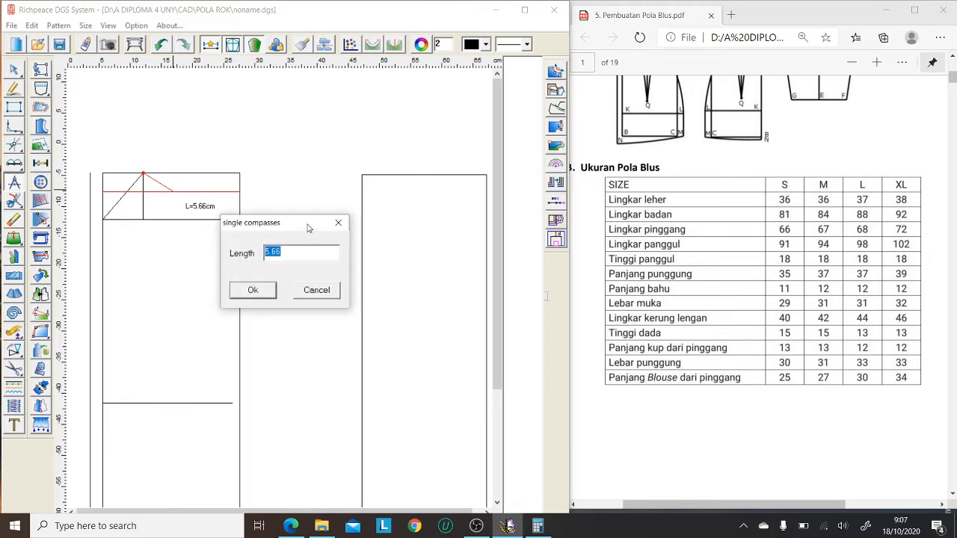
{"action": "left_click_drag", "start_coordinate": [310, 225], "coordinate": [326, 197]}
{"action": "type", "text": "12"}
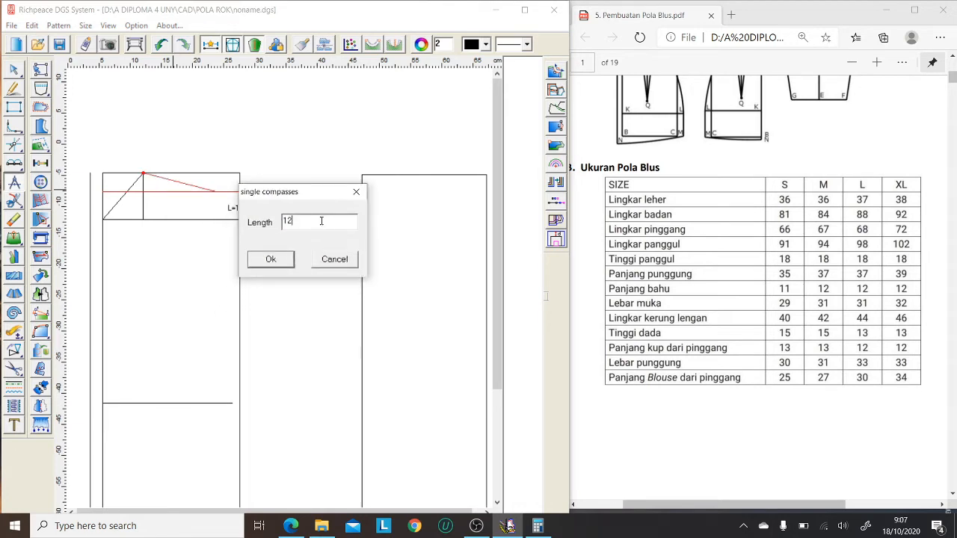
{"action": "left_click", "coordinate": [280, 259]}
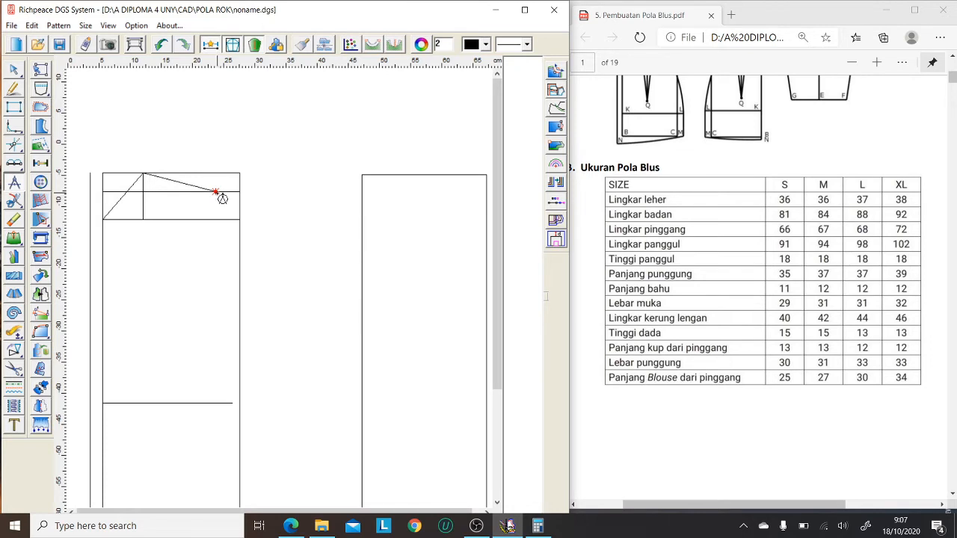
Step: Draw a 21 cm armhole line with single compasses from the front shoulder tip to the front rectangle's right edge
{"action": "left_click", "coordinate": [216, 192]}
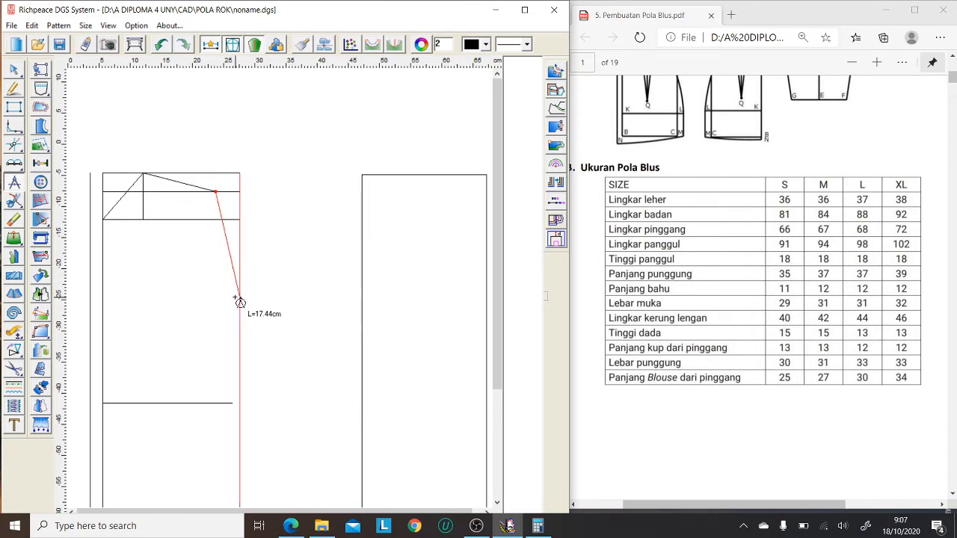
{"action": "left_click", "coordinate": [240, 301]}
{"action": "left_click_drag", "start_coordinate": [278, 222], "coordinate": [318, 176]}
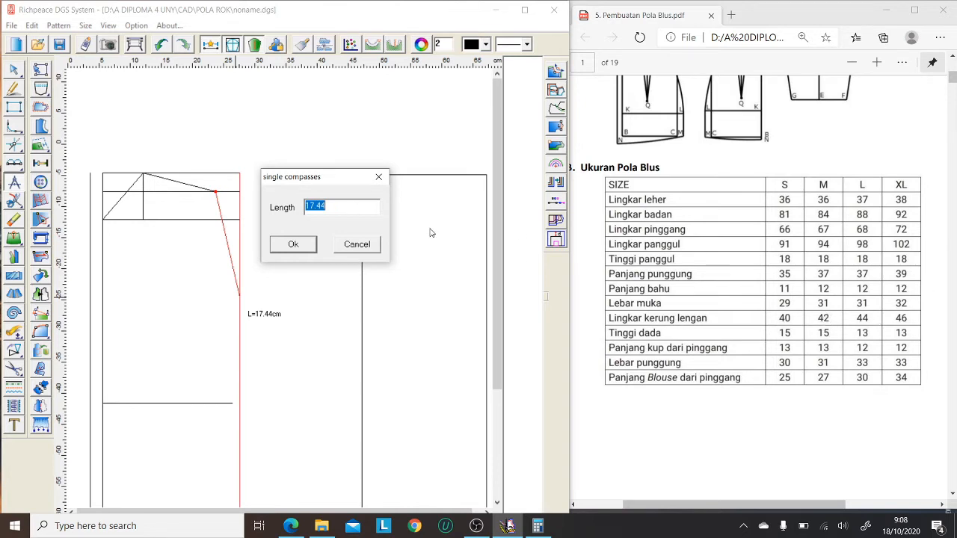
{"action": "type", "text": "21"}
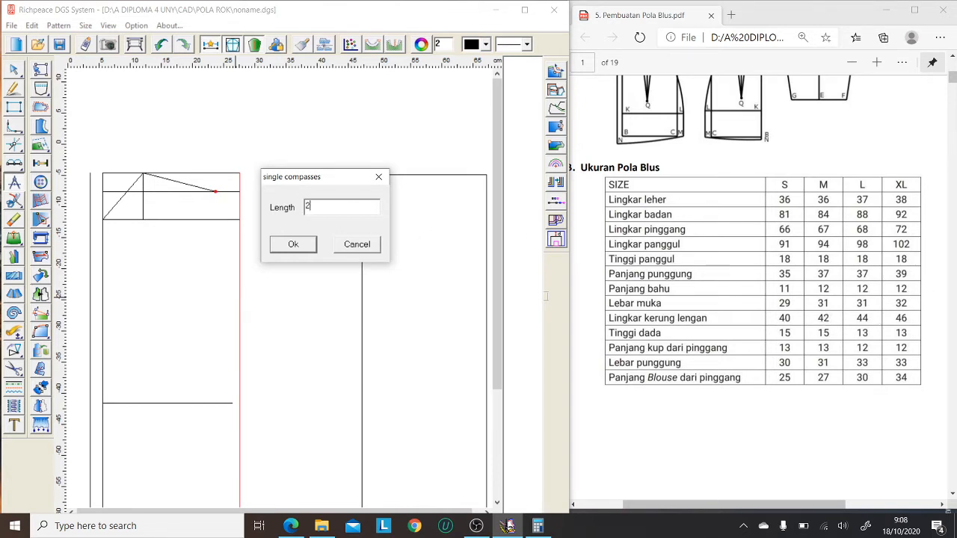
{"action": "left_click", "coordinate": [294, 246]}
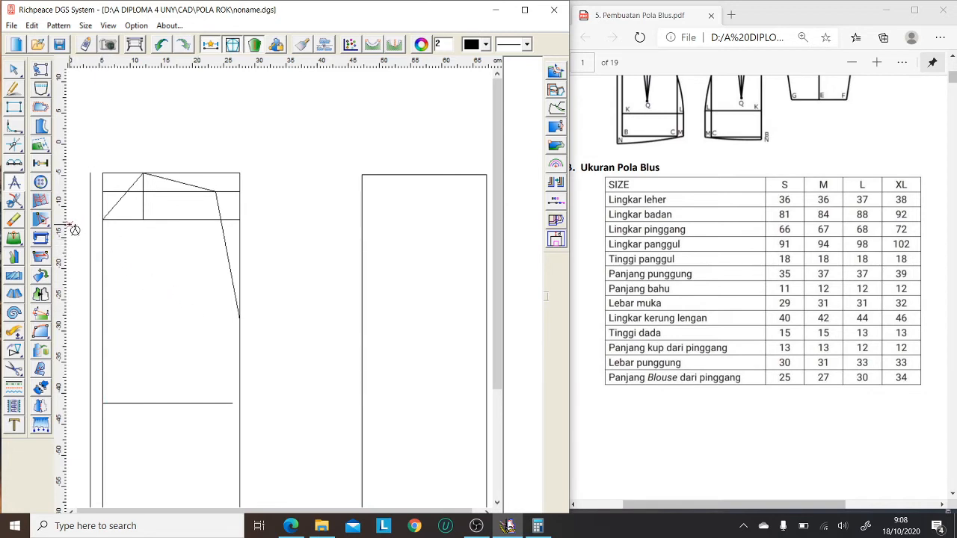
Step: Draw a 17 cm horizontal line from the front's centre edge, starting 4 cm below the neckline's lower point
{"action": "left_click", "coordinate": [14, 90]}
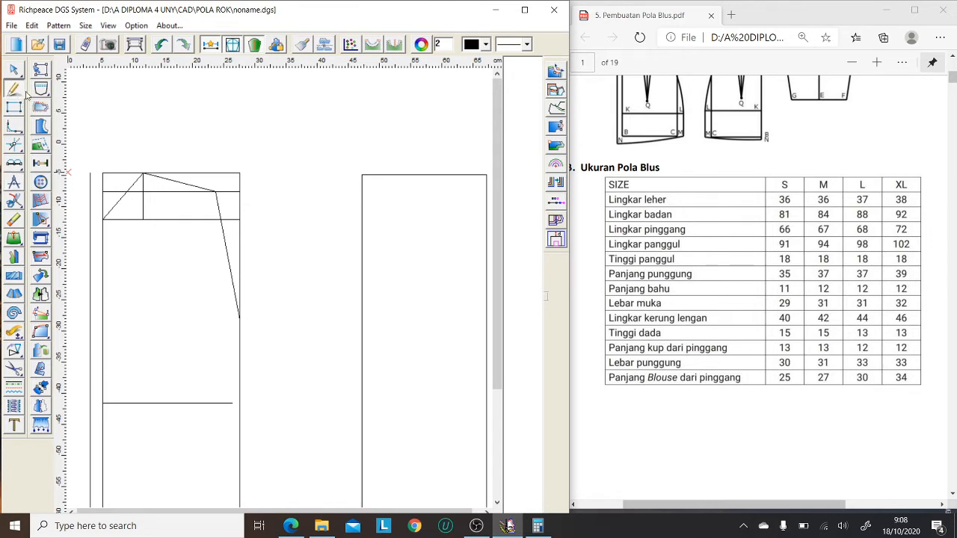
{"action": "left_click", "coordinate": [103, 245]}
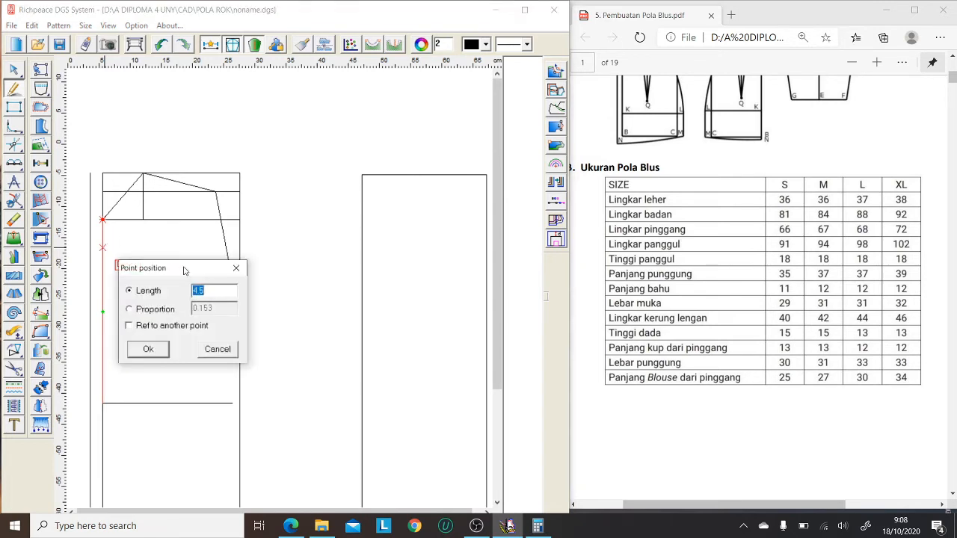
{"action": "left_click_drag", "start_coordinate": [185, 271], "coordinate": [296, 206]}
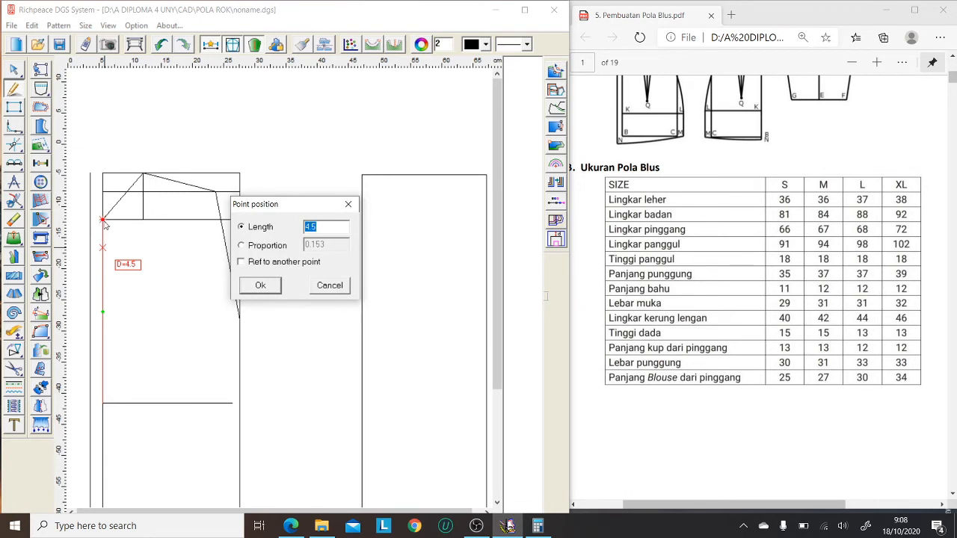
{"action": "type", "text": "4"}
{"action": "left_click", "coordinate": [262, 286]}
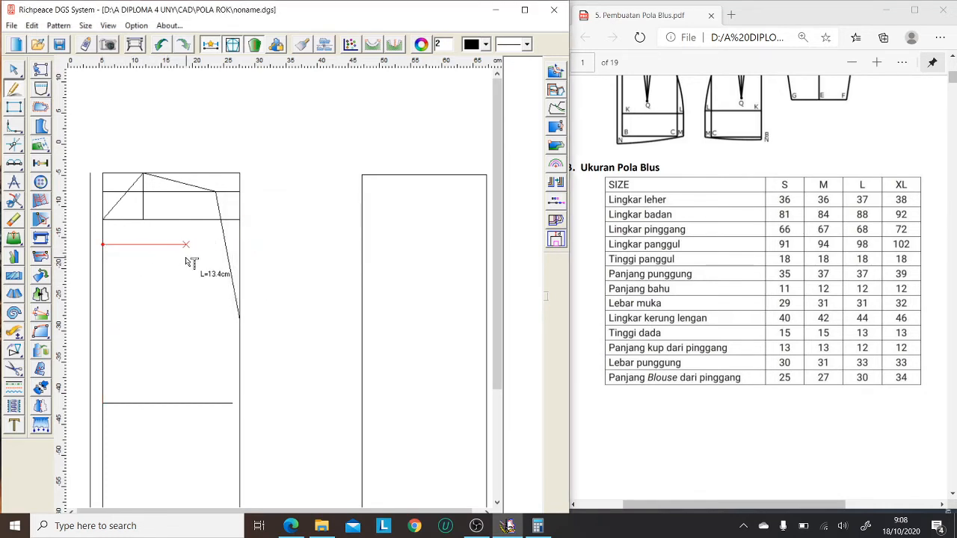
{"action": "key", "text": "Return"}
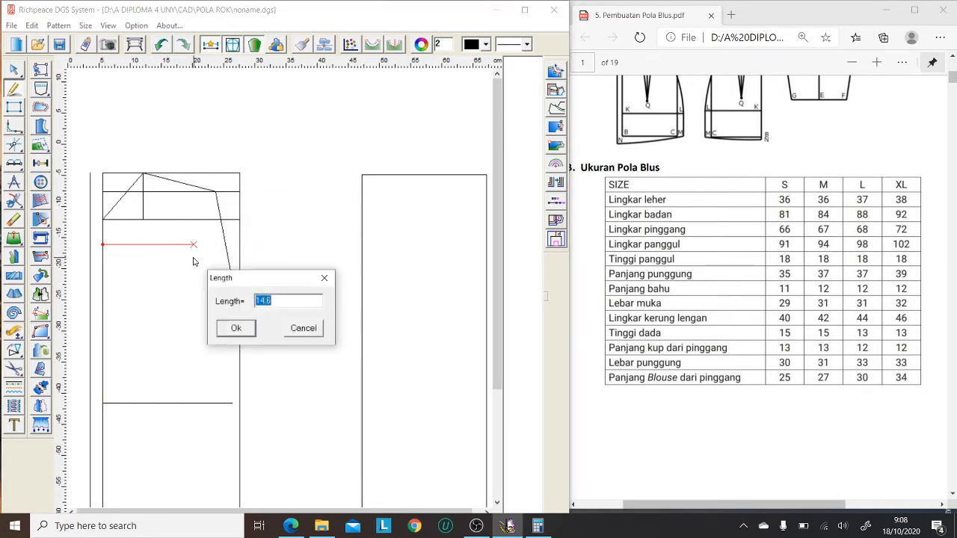
{"action": "left_click_drag", "start_coordinate": [285, 289], "coordinate": [341, 217]}
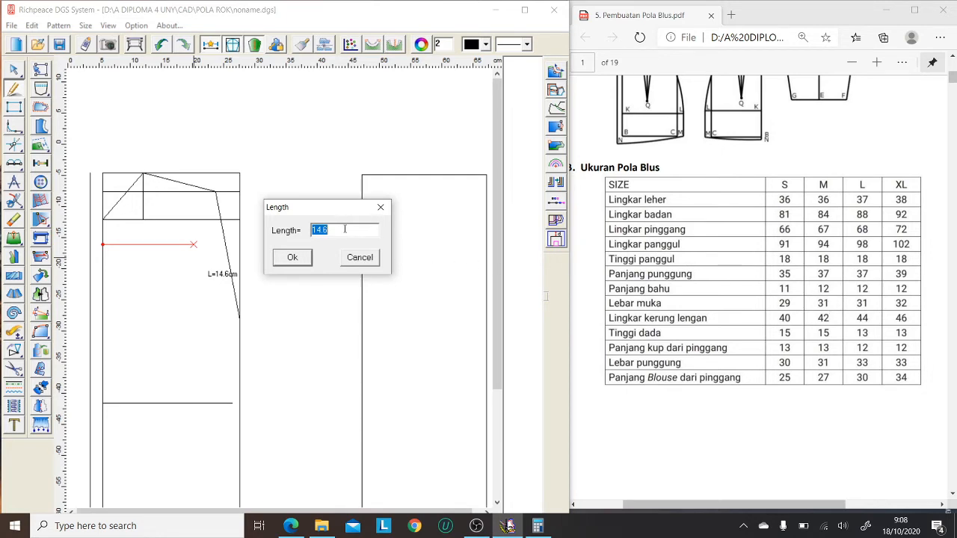
{"action": "type", "text": "17"}
{"action": "left_click", "coordinate": [291, 257]}
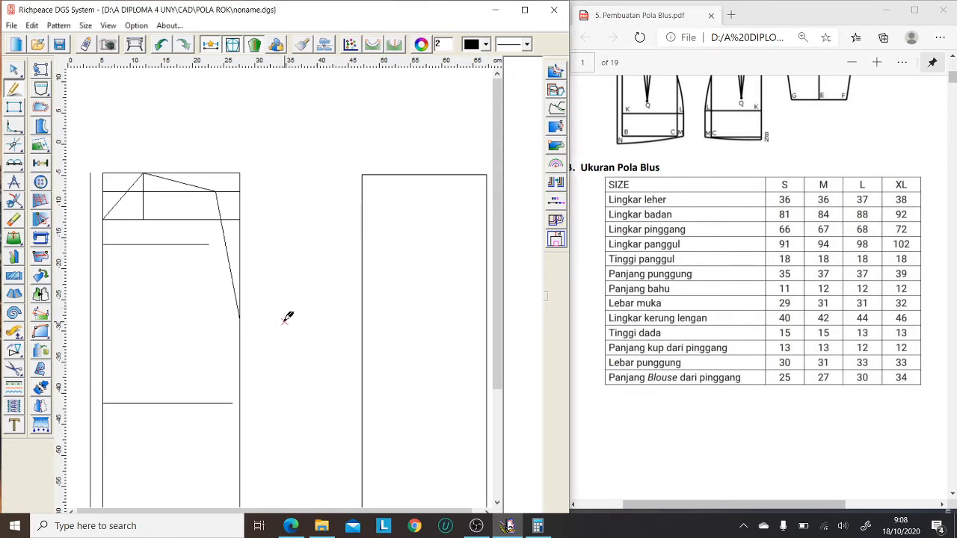
Step: Draw the front side seam as straight lines from the armhole's lower end through the waist and hip line ends to the hem's end
{"action": "scroll", "coordinate": [287, 317], "scroll_direction": "down", "scroll_amount": 2}
{"action": "scroll", "coordinate": [287, 318], "scroll_direction": "up", "scroll_amount": 1}
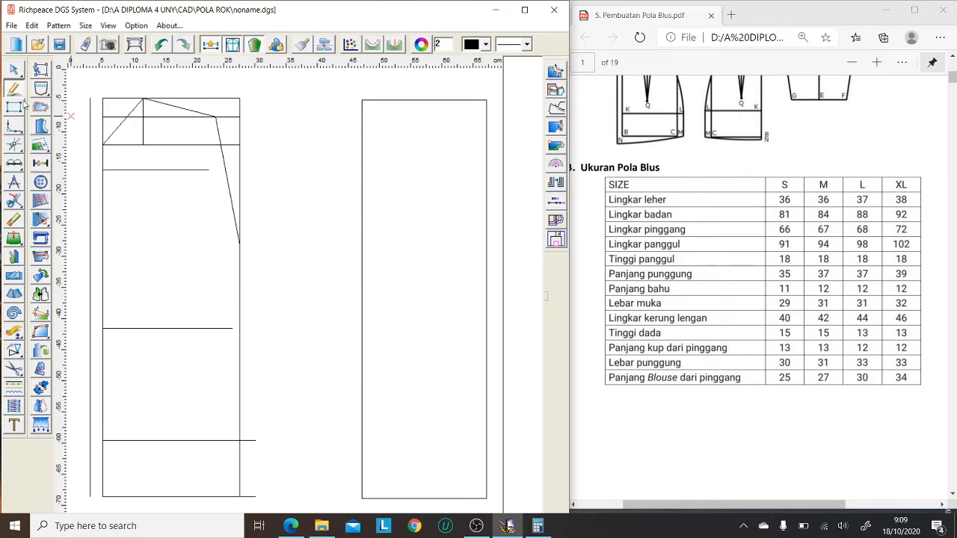
{"action": "left_click", "coordinate": [239, 244]}
{"action": "left_click", "coordinate": [232, 327]}
{"action": "right_click", "coordinate": [231, 327]}
{"action": "left_click", "coordinate": [233, 327]}
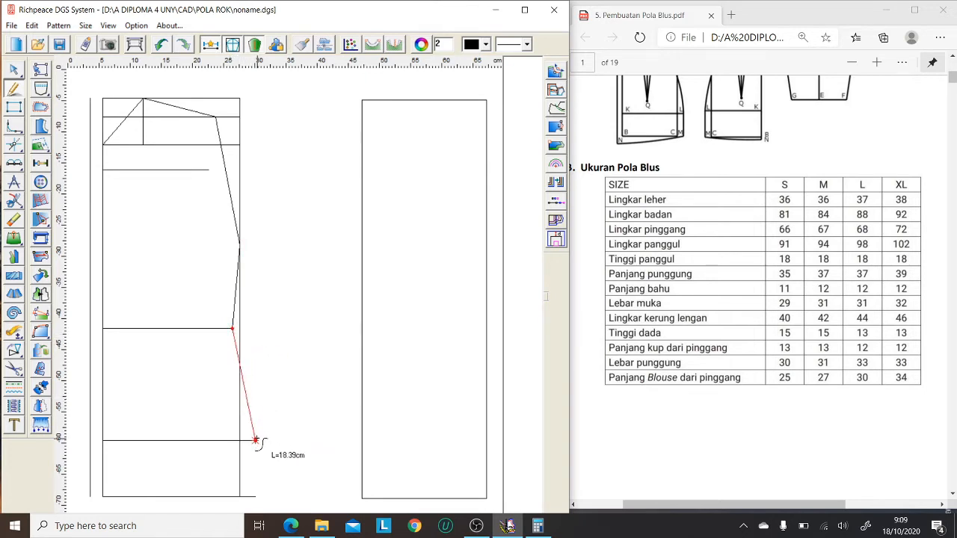
{"action": "left_click", "coordinate": [255, 441]}
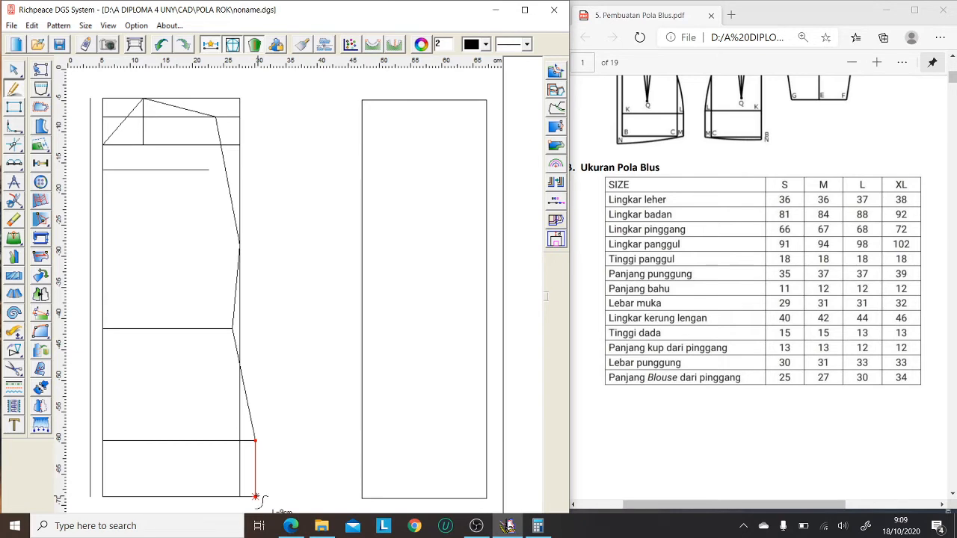
{"action": "left_click", "coordinate": [255, 496]}
{"action": "right_click", "coordinate": [255, 497]}
Step: Extend the front's button extension line 1.5 cm below the hem and join its end to the side seam's bottom corner
{"action": "scroll", "coordinate": [278, 461], "scroll_direction": "down", "scroll_amount": 1}
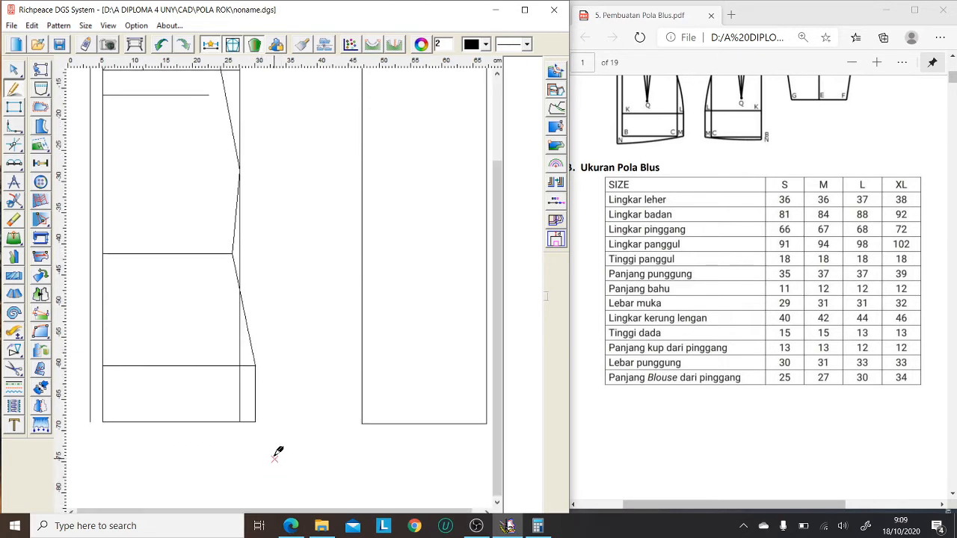
{"action": "scroll", "coordinate": [258, 398], "scroll_direction": "up", "scroll_amount": 1}
{"action": "scroll", "coordinate": [228, 399], "scroll_direction": "down", "scroll_amount": 1}
{"action": "scroll", "coordinate": [94, 425], "scroll_direction": "down", "scroll_amount": 2}
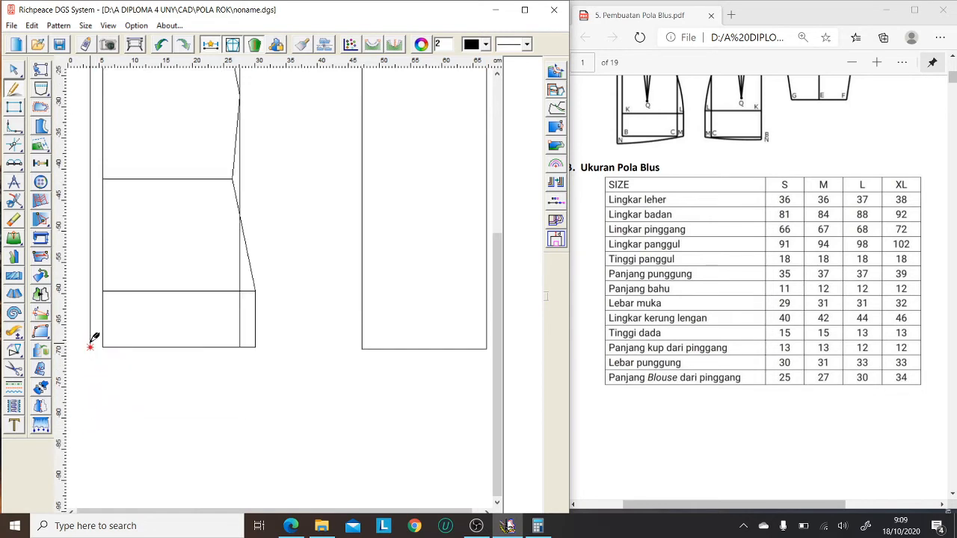
{"action": "left_click", "coordinate": [90, 347]}
{"action": "left_click", "coordinate": [89, 366]}
{"action": "type", "text": "1.5"}
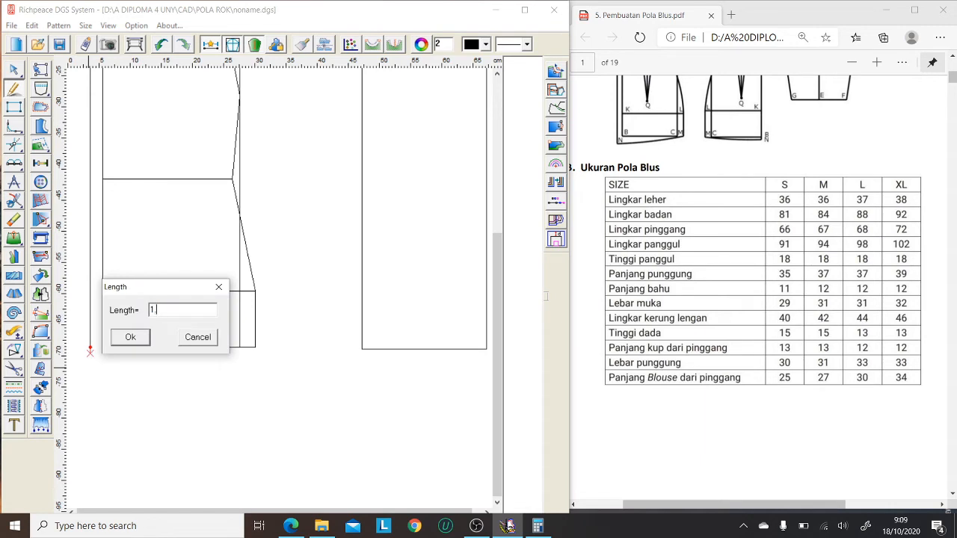
{"action": "left_click", "coordinate": [131, 337]}
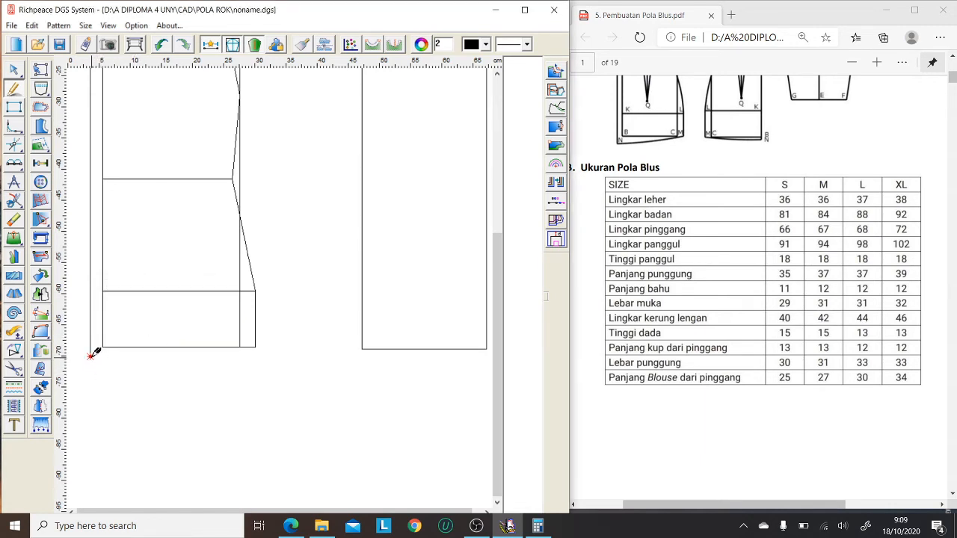
{"action": "left_click", "coordinate": [255, 348]}
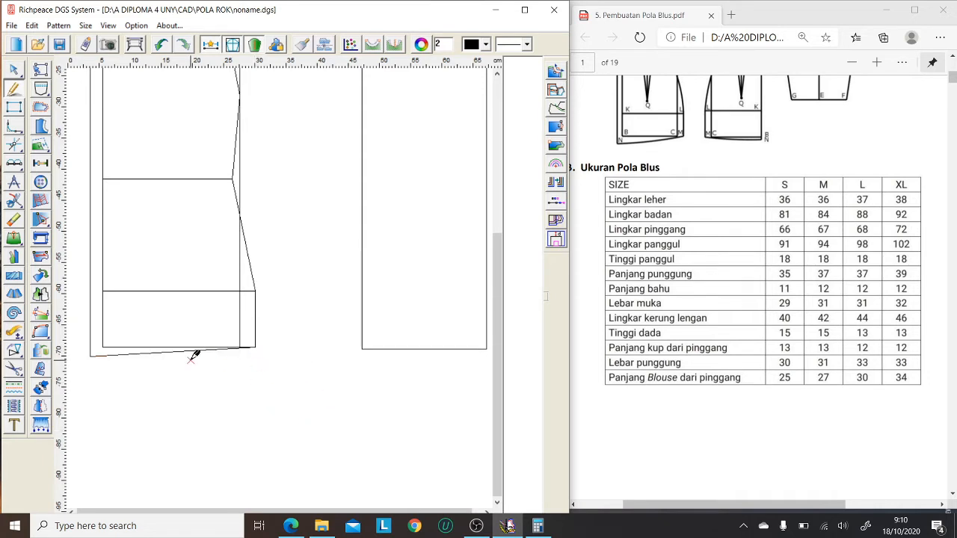
Step: Join the neckline's lower point horizontally to the button extension line and bend the neckline diagonal into a concave curve
{"action": "scroll", "coordinate": [222, 357], "scroll_direction": "up", "scroll_amount": 3}
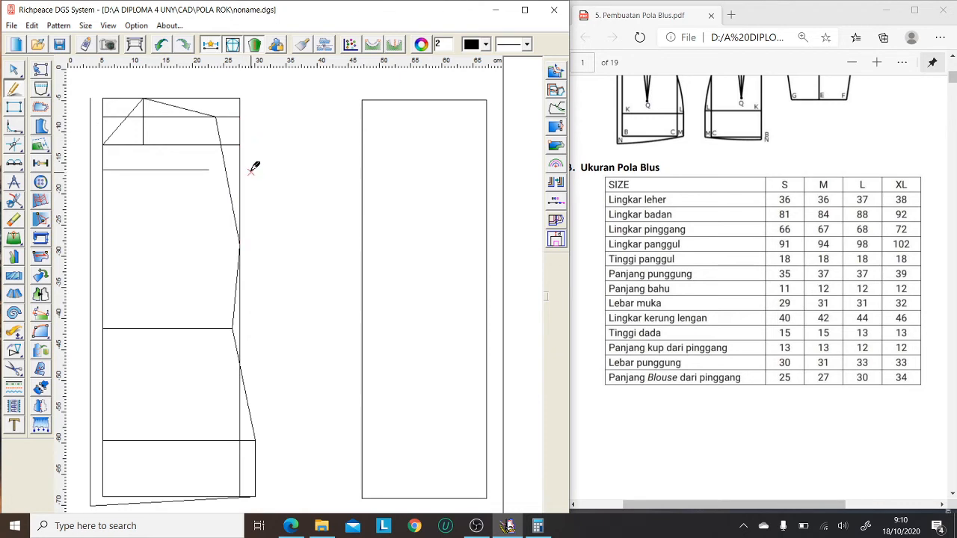
{"action": "left_click", "coordinate": [97, 153]}
{"action": "left_click", "coordinate": [14, 70]}
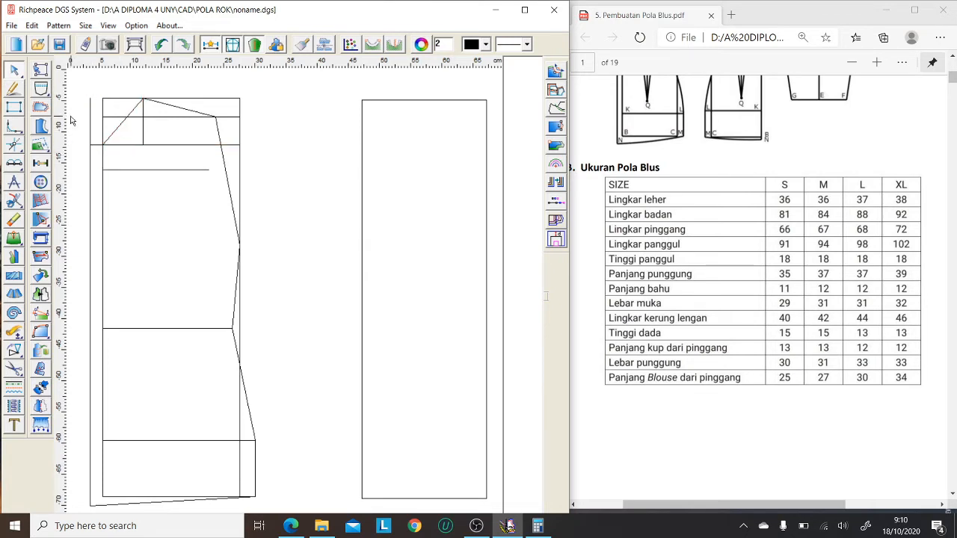
{"action": "left_click", "coordinate": [120, 124]}
{"action": "left_click", "coordinate": [120, 124]}
{"action": "left_click", "coordinate": [117, 137]}
{"action": "left_click", "coordinate": [79, 120]}
Step: Bend the front armhole line into a curve through the end of the 17 cm chest line, deepening its lower part
{"action": "left_click", "coordinate": [224, 166]}
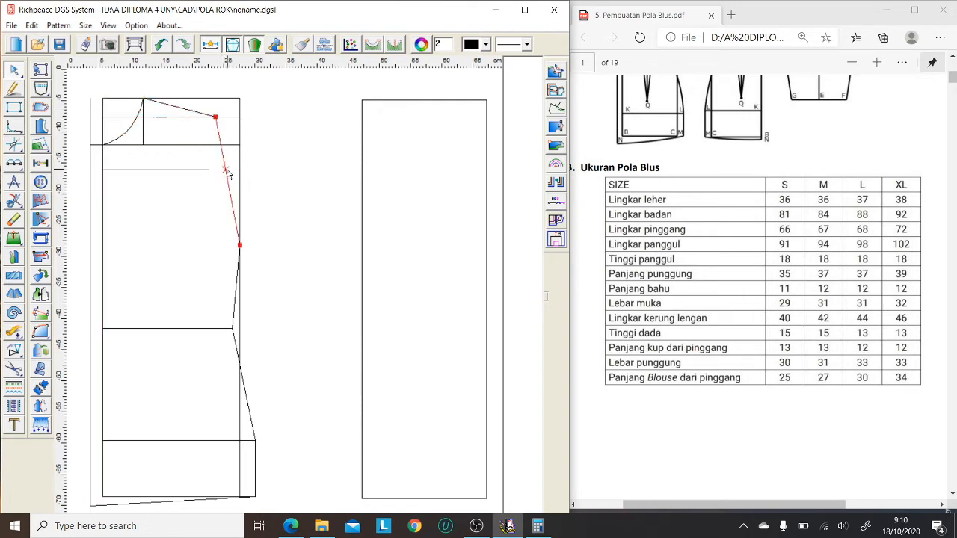
{"action": "left_click", "coordinate": [226, 171]}
{"action": "left_click", "coordinate": [211, 172]}
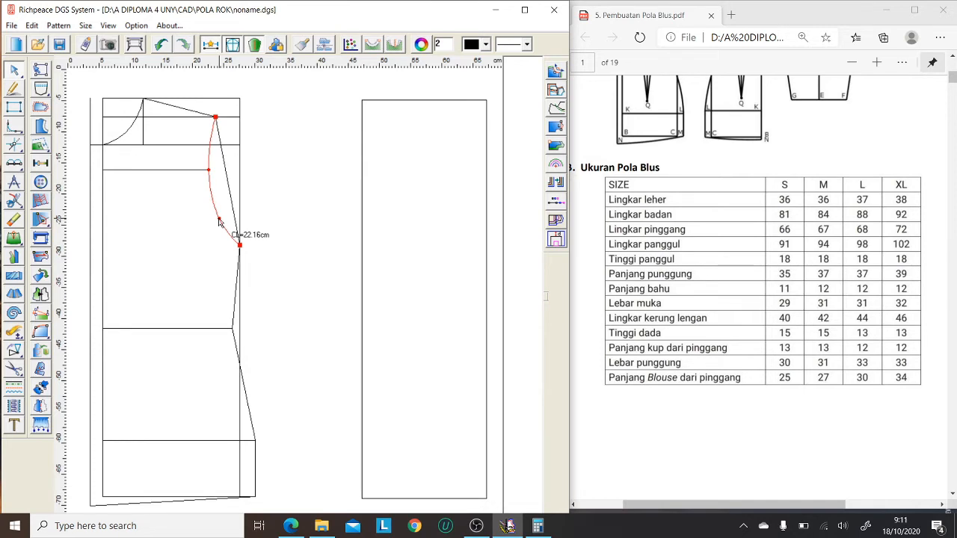
{"action": "left_click", "coordinate": [222, 231]}
{"action": "left_click", "coordinate": [258, 231]}
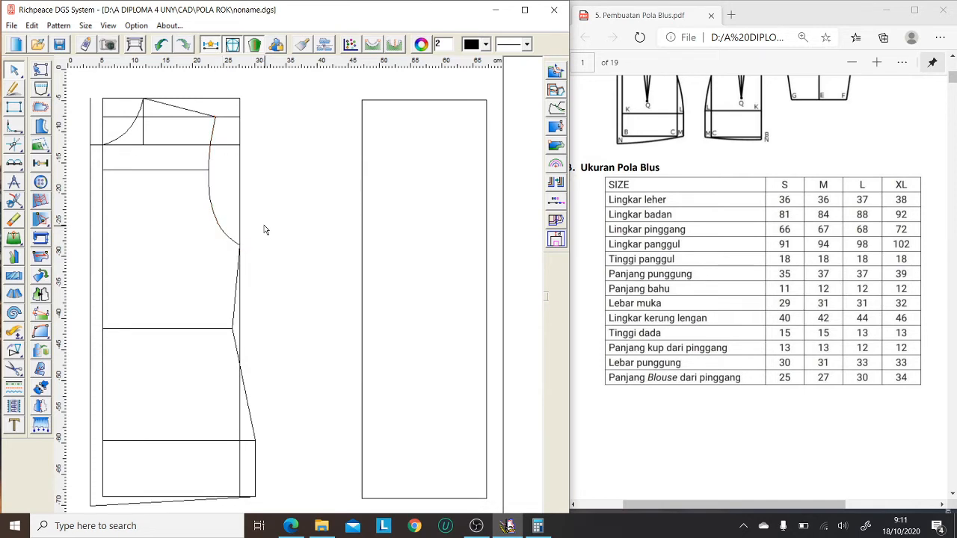
Step: Curve the front side seam slightly inward between the armhole and the waist
{"action": "scroll", "coordinate": [262, 239], "scroll_direction": "down", "scroll_amount": 1}
{"action": "scroll", "coordinate": [262, 270], "scroll_direction": "up", "scroll_amount": 1}
{"action": "left_click", "coordinate": [236, 288]}
{"action": "left_click", "coordinate": [234, 288]}
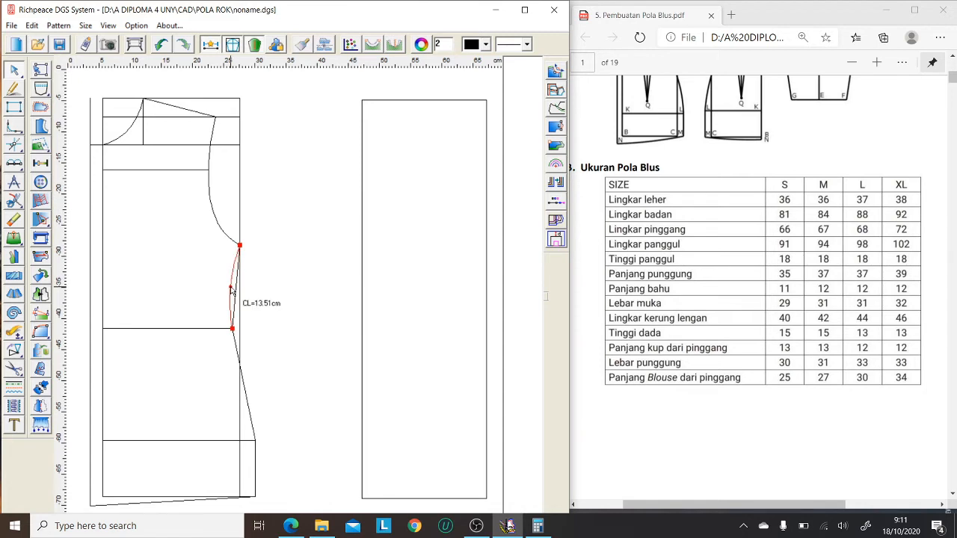
{"action": "left_click", "coordinate": [233, 294]}
{"action": "left_click", "coordinate": [253, 293]}
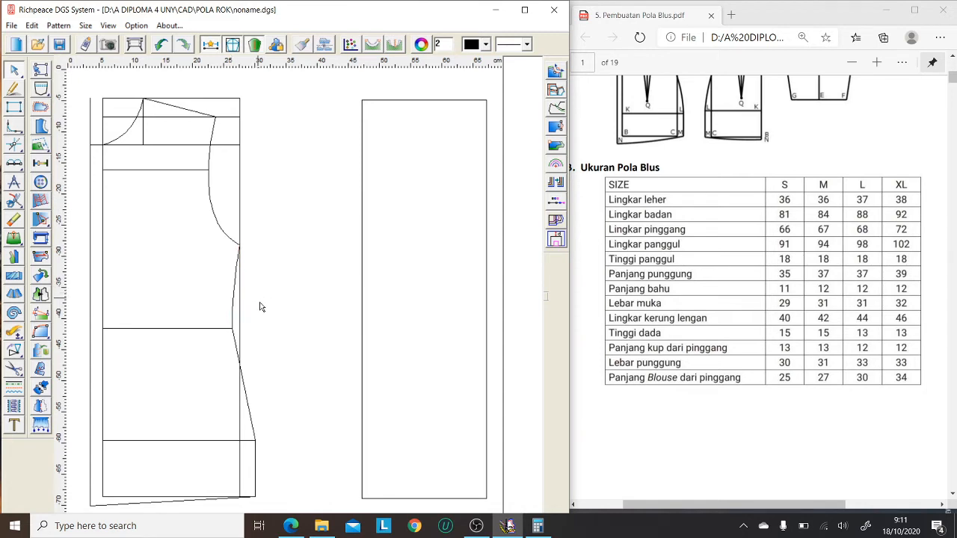
Step: Curve the front side seam slightly outward between the waist and the hip line
{"action": "scroll", "coordinate": [258, 306], "scroll_direction": "down", "scroll_amount": 1}
{"action": "scroll", "coordinate": [250, 328], "scroll_direction": "up", "scroll_amount": 1}
{"action": "left_click", "coordinate": [237, 350]}
{"action": "scroll", "coordinate": [238, 348], "scroll_direction": "down", "scroll_amount": 1}
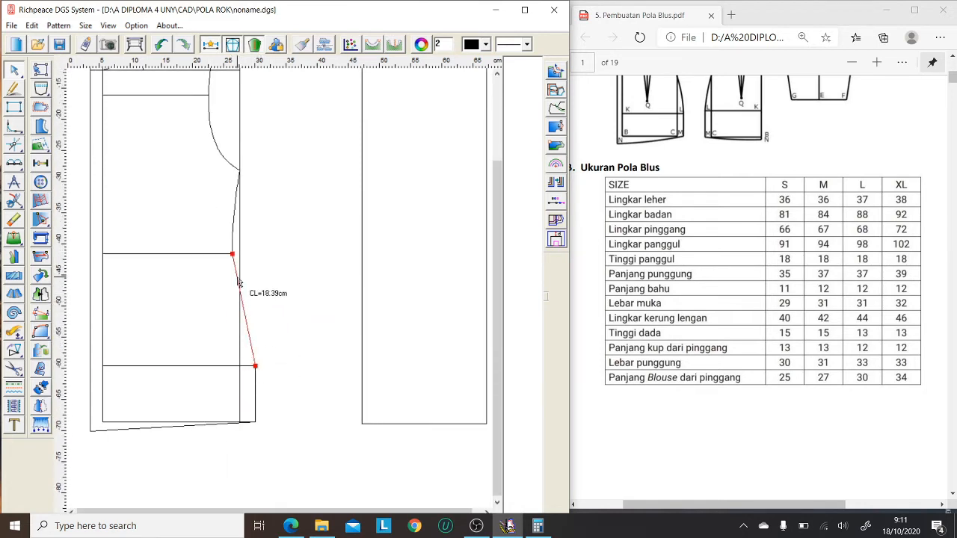
{"action": "left_click", "coordinate": [241, 292]}
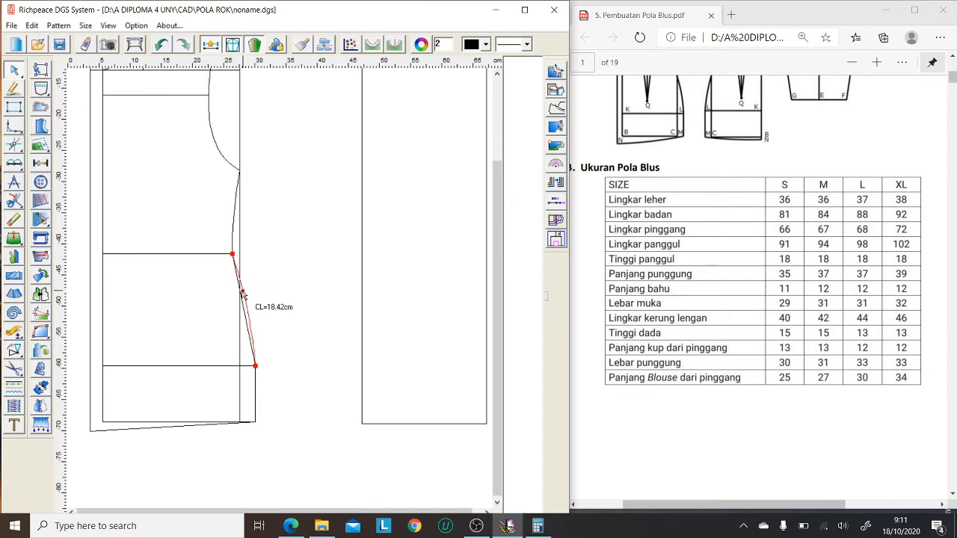
{"action": "left_click", "coordinate": [263, 314]}
Step: Bend the front's slanted hem line into a slight downward curve
{"action": "scroll", "coordinate": [290, 387], "scroll_direction": "down", "scroll_amount": 1}
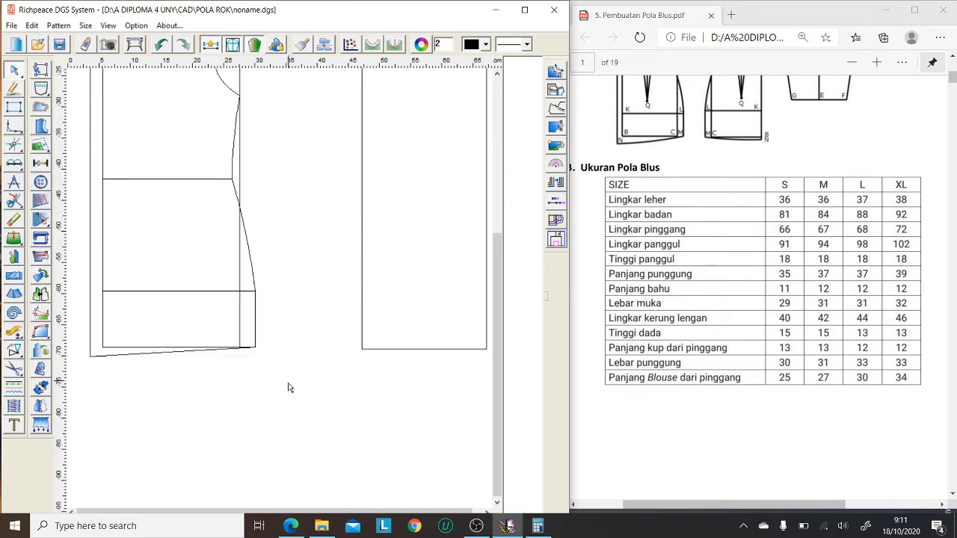
{"action": "left_click", "coordinate": [146, 354]}
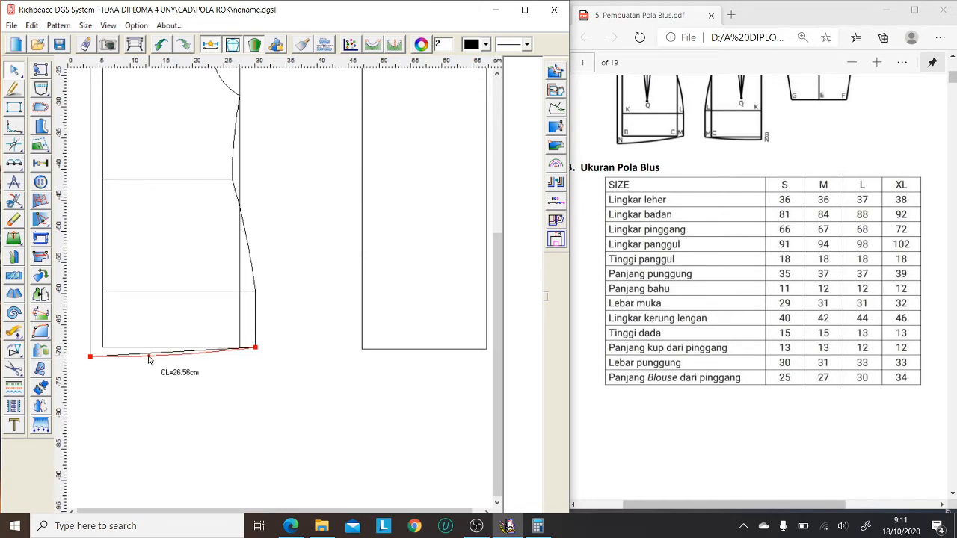
{"action": "left_click", "coordinate": [149, 357]}
{"action": "left_click", "coordinate": [149, 379]}
Step: Start the back's horizontal waist line from a point 37 cm below the top corner of the centre-back edge, running toward the side
{"action": "scroll", "coordinate": [290, 355], "scroll_direction": "up", "scroll_amount": 2}
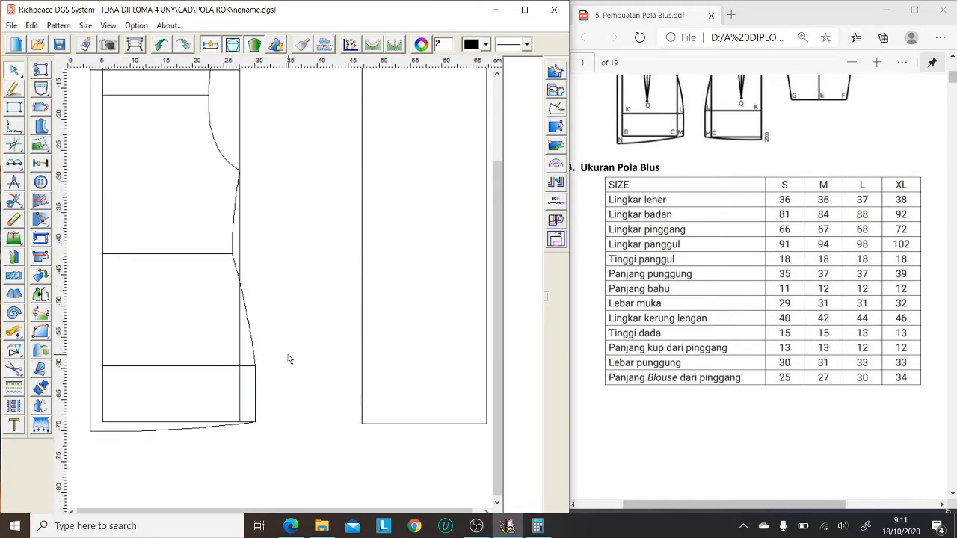
{"action": "scroll", "coordinate": [290, 358], "scroll_direction": "down", "scroll_amount": 1}
{"action": "scroll", "coordinate": [274, 352], "scroll_direction": "up", "scroll_amount": 1}
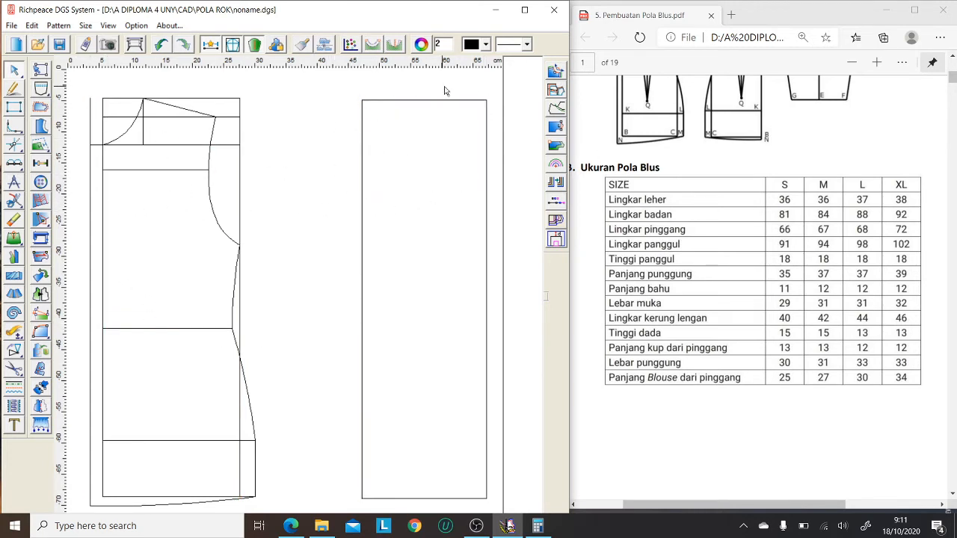
{"action": "left_click", "coordinate": [12, 91]}
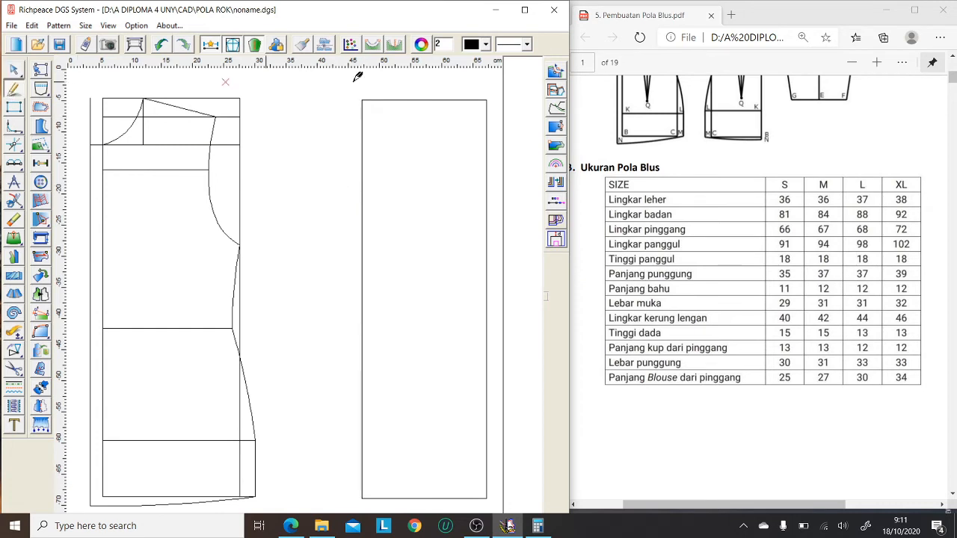
{"action": "left_click", "coordinate": [487, 100]}
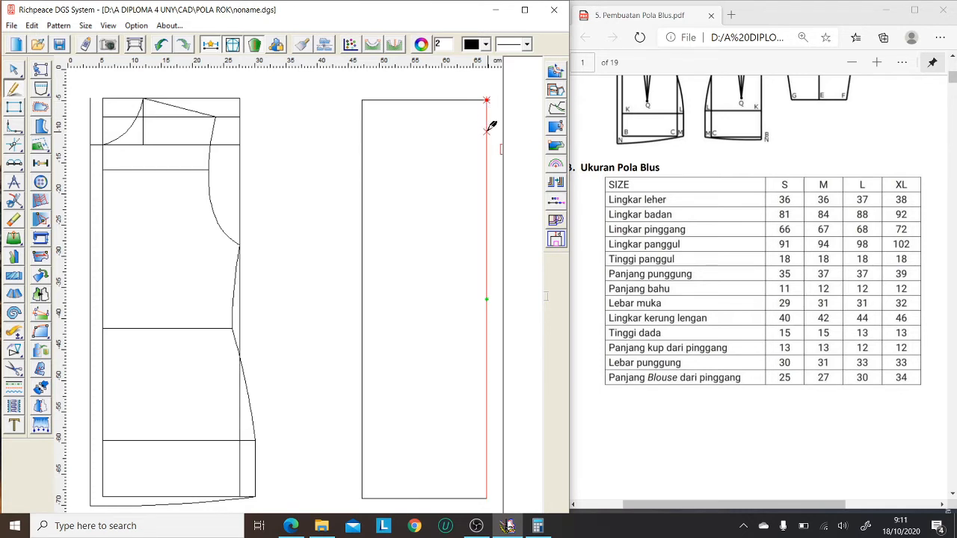
{"action": "left_click", "coordinate": [486, 132]}
{"action": "type", "text": "37"}
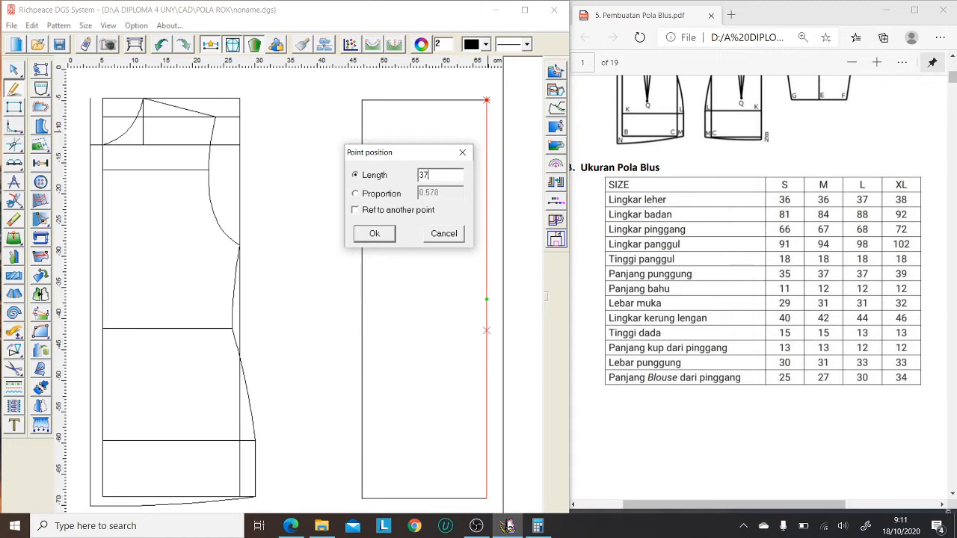
{"action": "left_click", "coordinate": [373, 233]}
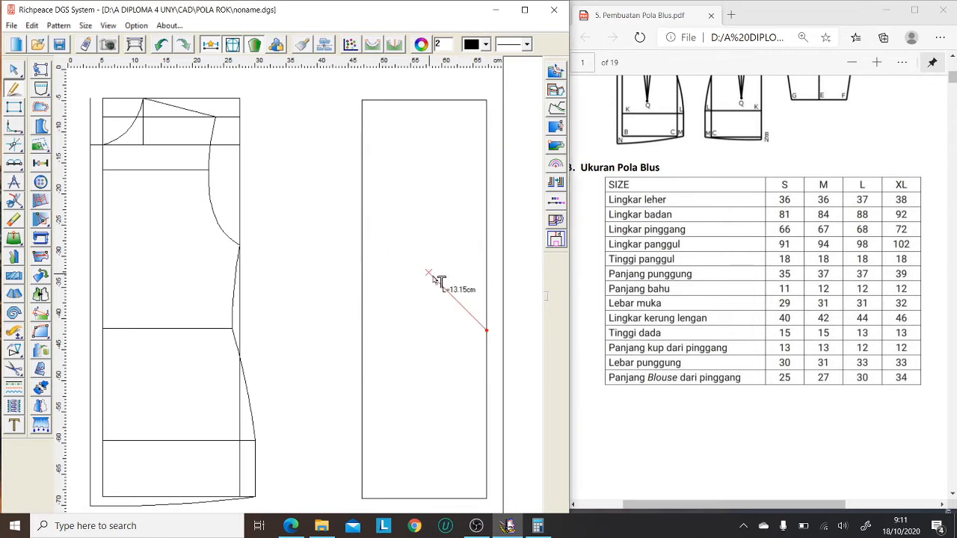
{"action": "left_click", "coordinate": [380, 330]}
{"action": "left_click_drag", "start_coordinate": [314, 249], "coordinate": [312, 216]}
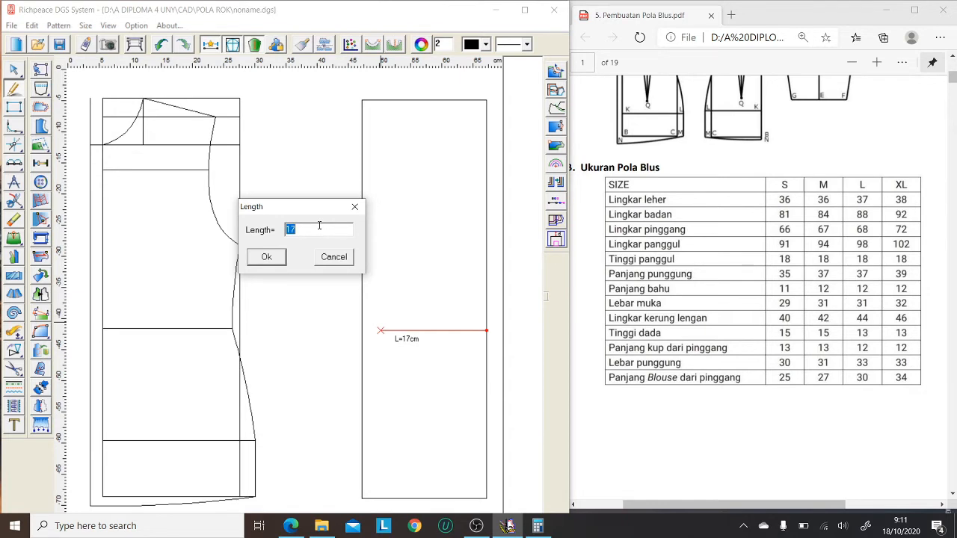
Step: Switch to the calculator and compute the back waist width as 67 ÷ 4 + 3 − 1
{"action": "left_click", "coordinate": [538, 526]}
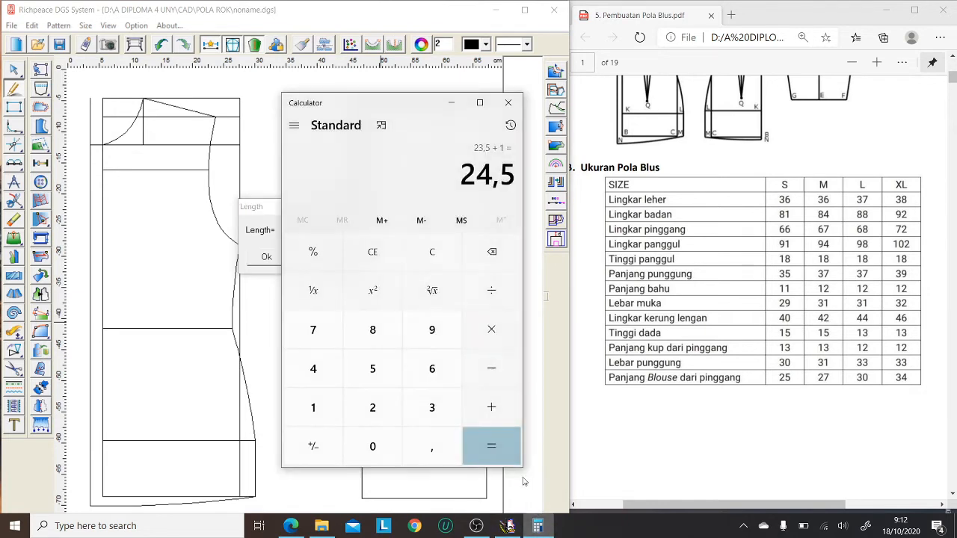
{"action": "left_click", "coordinate": [369, 259]}
{"action": "left_click", "coordinate": [437, 367]}
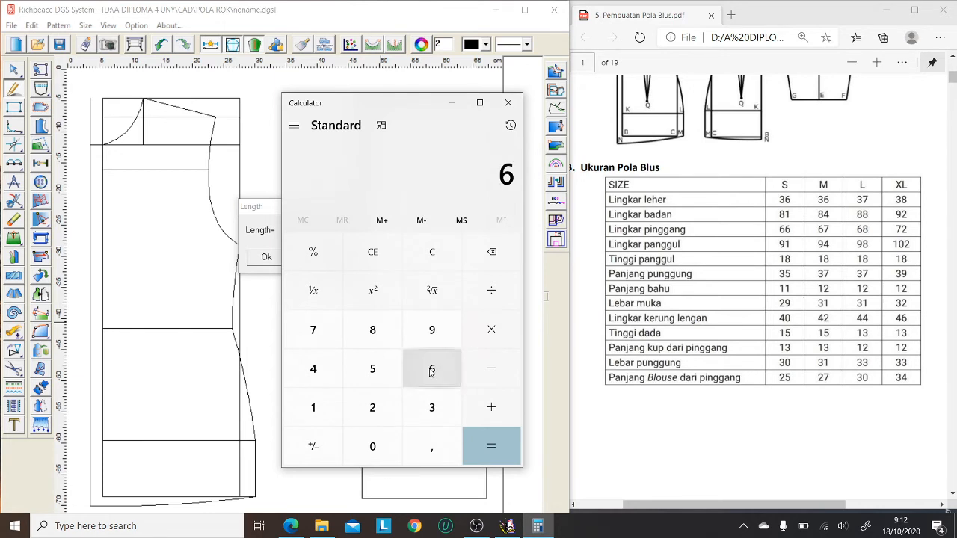
{"action": "left_click", "coordinate": [318, 332]}
{"action": "left_click", "coordinate": [486, 296]}
{"action": "left_click", "coordinate": [316, 368]}
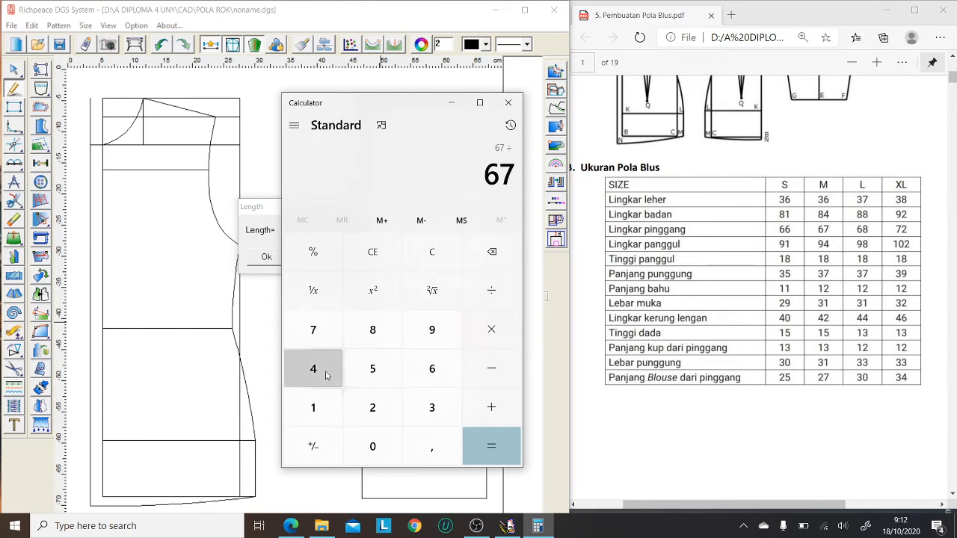
{"action": "left_click", "coordinate": [502, 450]}
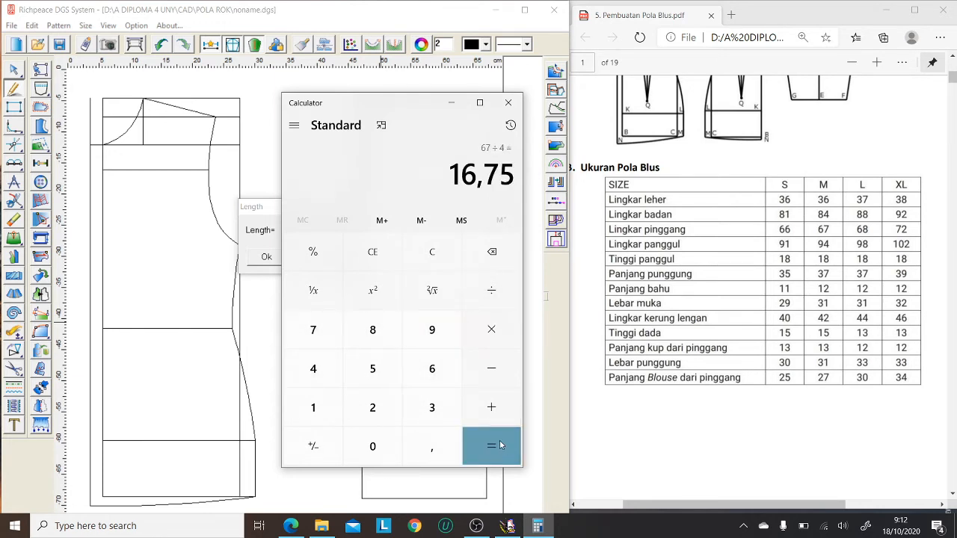
{"action": "left_click", "coordinate": [490, 412]}
{"action": "left_click", "coordinate": [447, 411]}
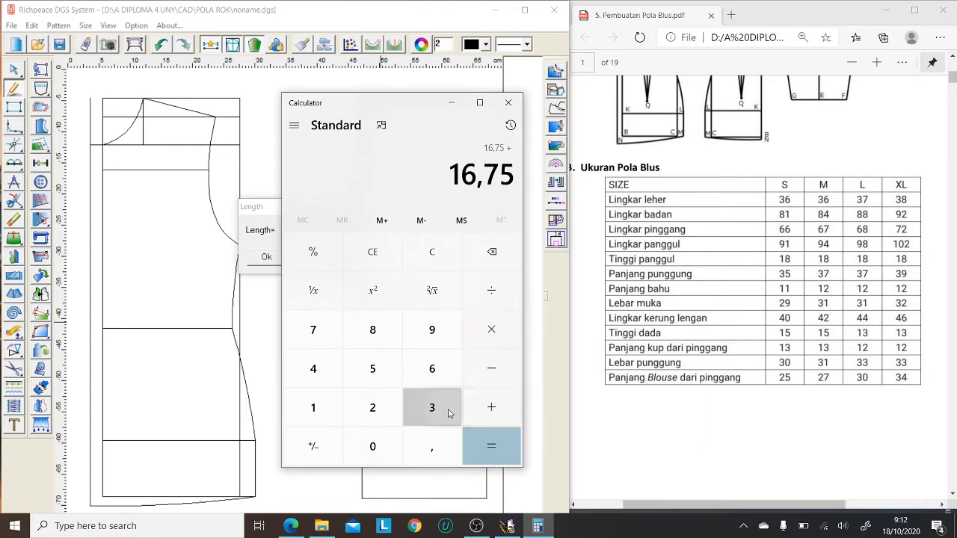
{"action": "left_click", "coordinate": [498, 443]}
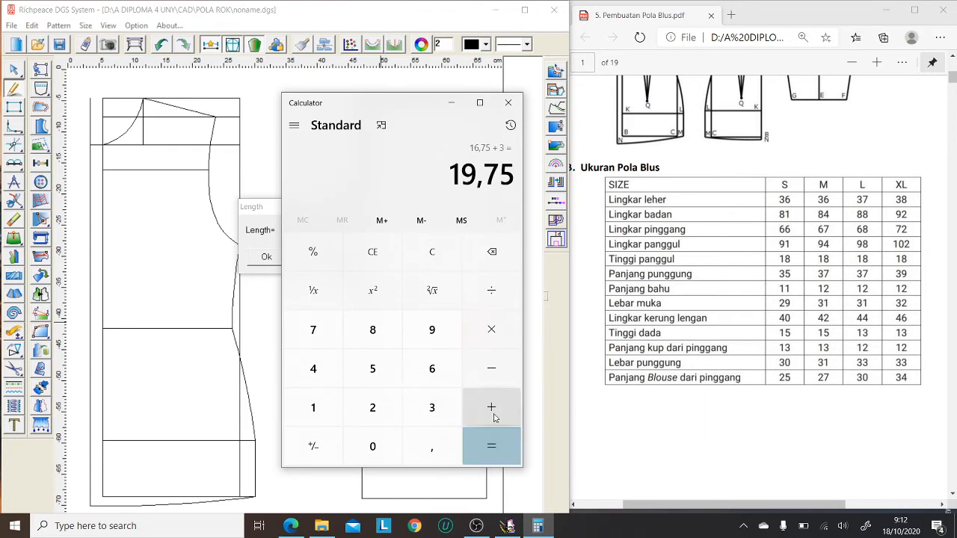
{"action": "left_click", "coordinate": [491, 368]}
{"action": "left_click", "coordinate": [330, 417]}
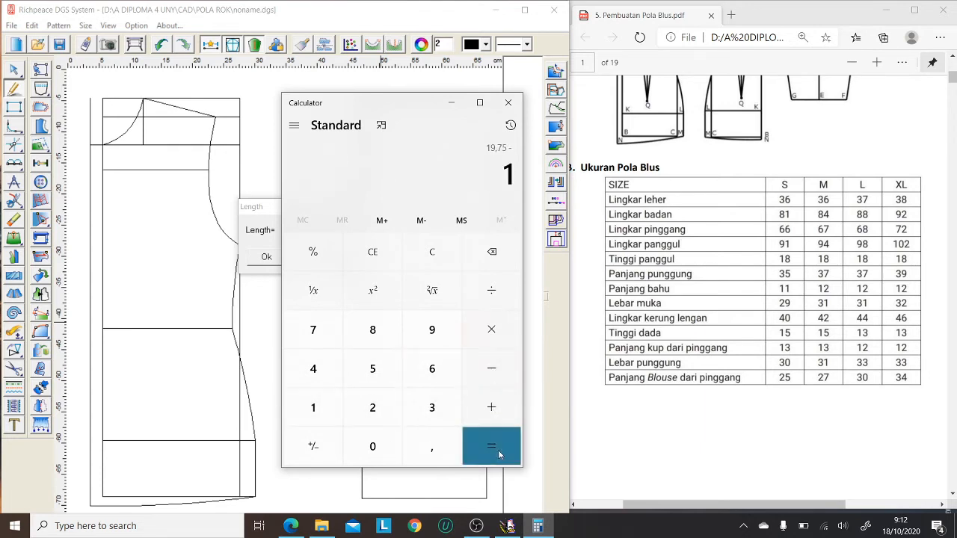
{"action": "left_click", "coordinate": [491, 446]}
Step: Return to the pattern and set the back waist line's length to 18.75 cm
{"action": "left_click", "coordinate": [256, 181]}
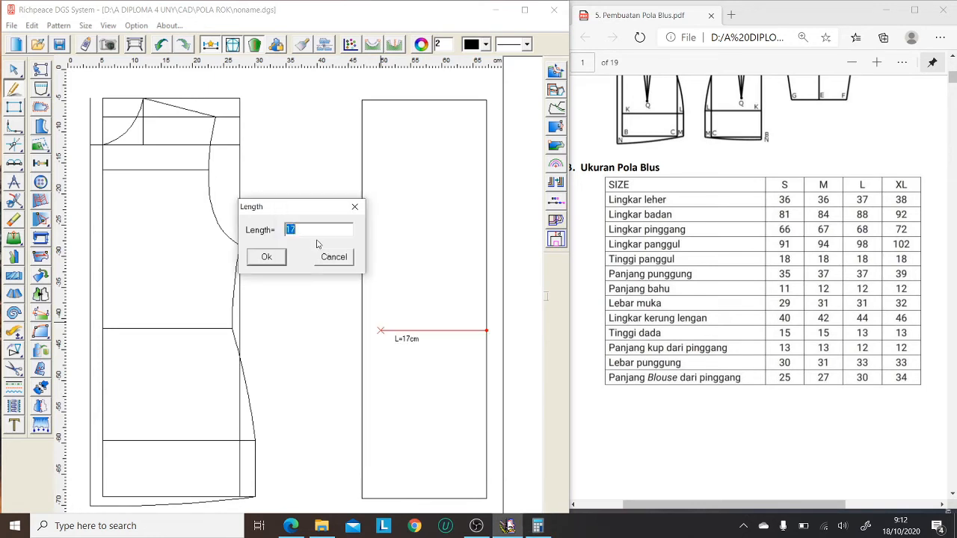
{"action": "type", "text": "1"}
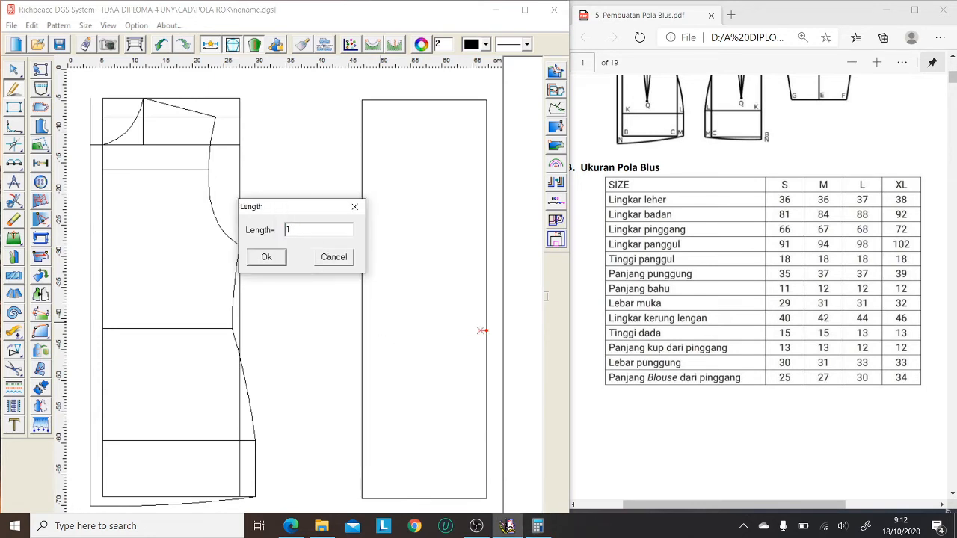
{"action": "type", "text": "8.75"}
{"action": "left_click", "coordinate": [271, 258]}
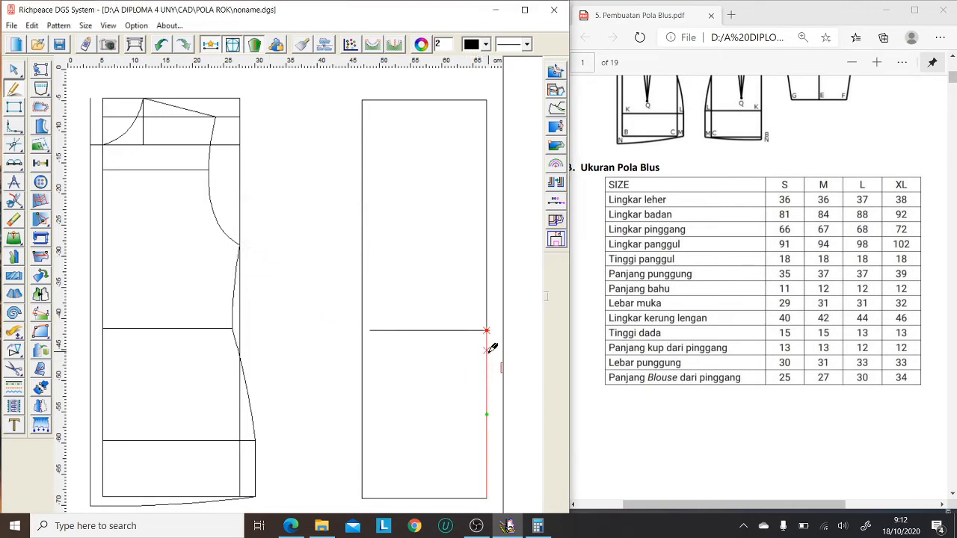
Step: Start the back's horizontal hip line on the centre-back edge, 18 cm below the waist line, running past the side edge
{"action": "left_click", "coordinate": [486, 375]}
{"action": "type", "text": "18"}
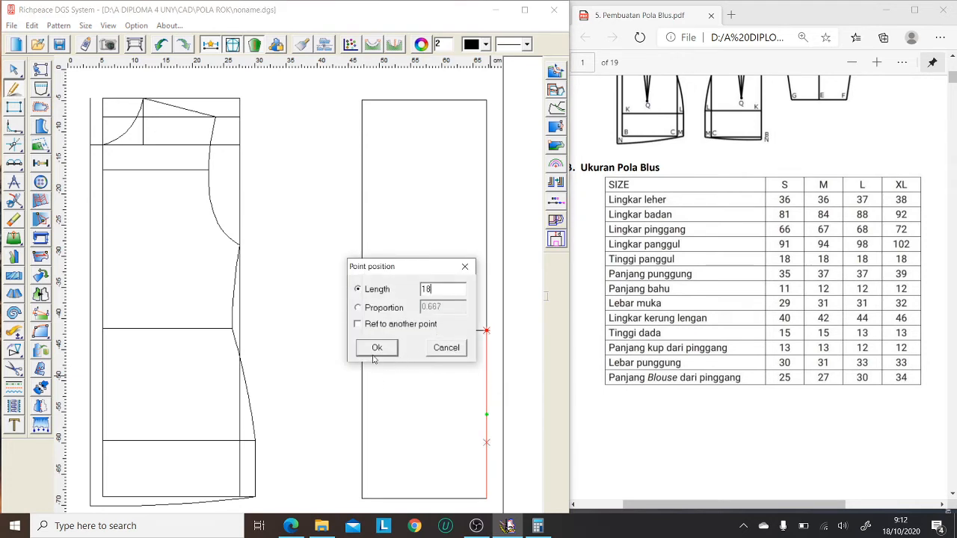
{"action": "left_click", "coordinate": [376, 350]}
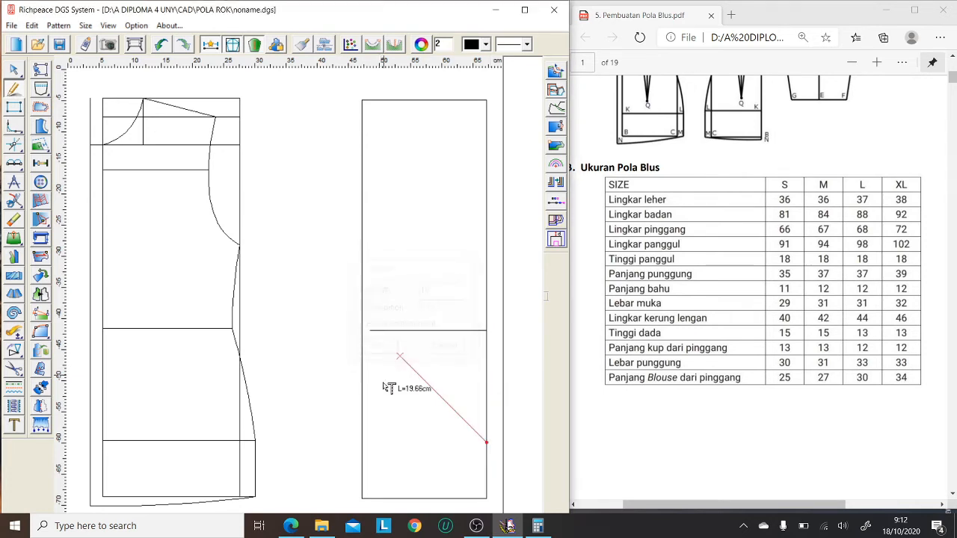
{"action": "left_click", "coordinate": [352, 442]}
{"action": "left_click_drag", "start_coordinate": [283, 360], "coordinate": [380, 266]}
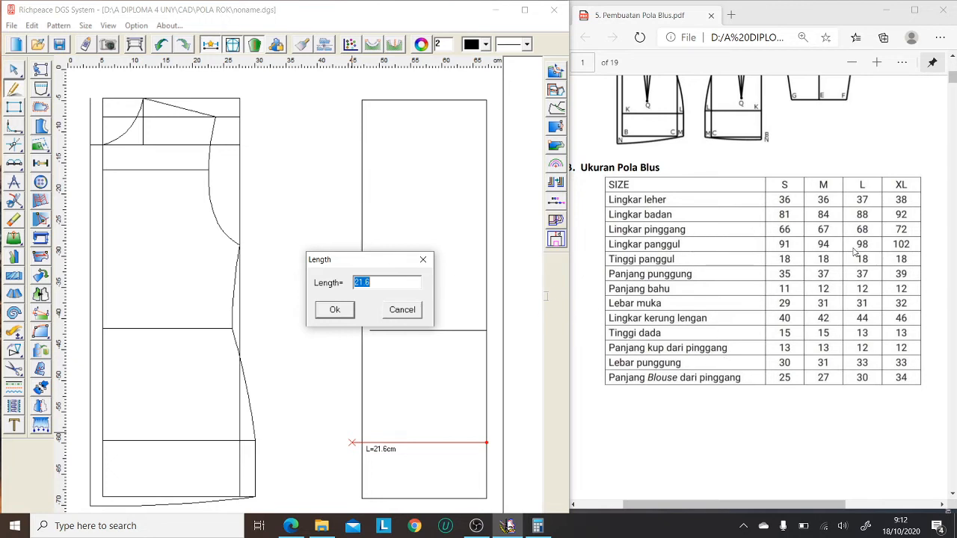
Step: Switch to the calculator and compute the back hip width as 94 ÷ 4 − 1
{"action": "left_click", "coordinate": [527, 530]}
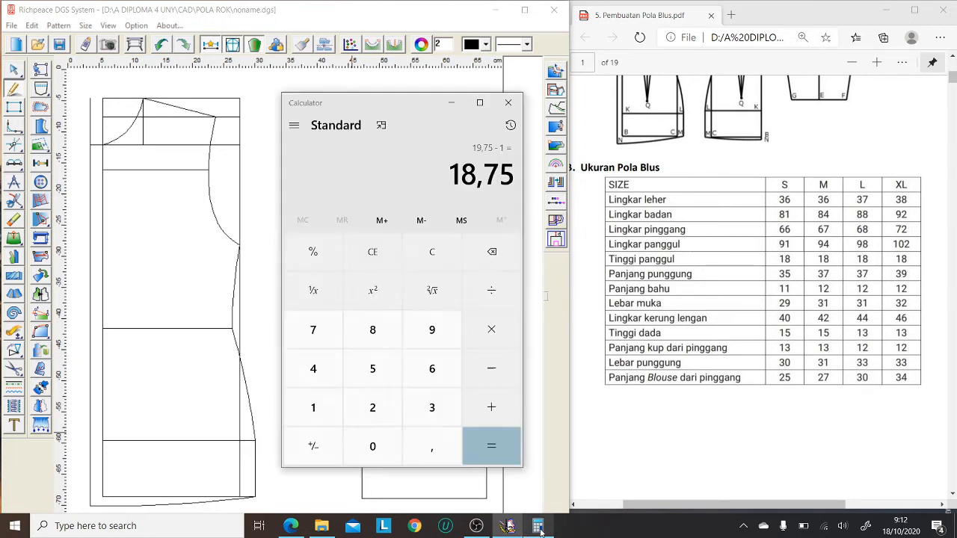
{"action": "left_click", "coordinate": [432, 335]}
{"action": "left_click", "coordinate": [314, 367]}
{"action": "left_click", "coordinate": [491, 290]}
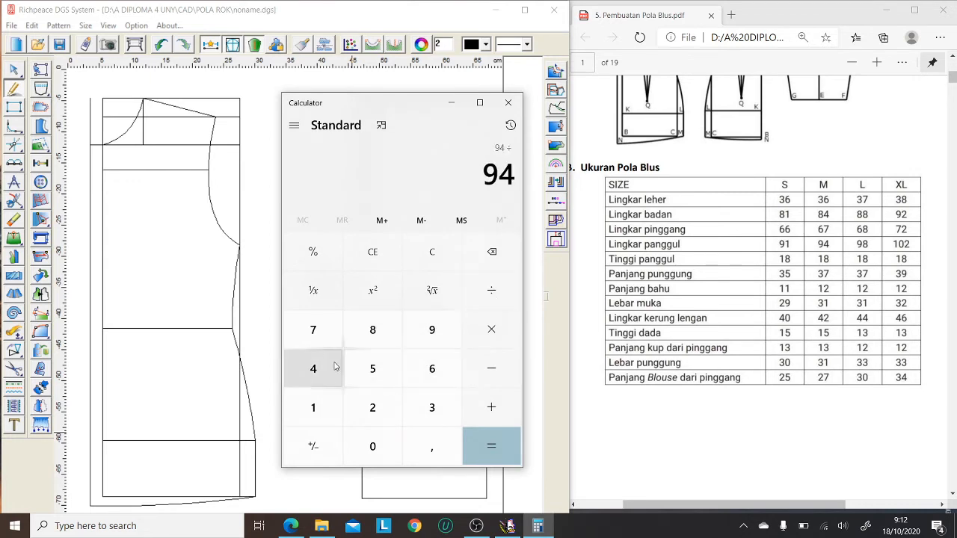
{"action": "left_click", "coordinate": [313, 368]}
{"action": "left_click", "coordinate": [490, 446]}
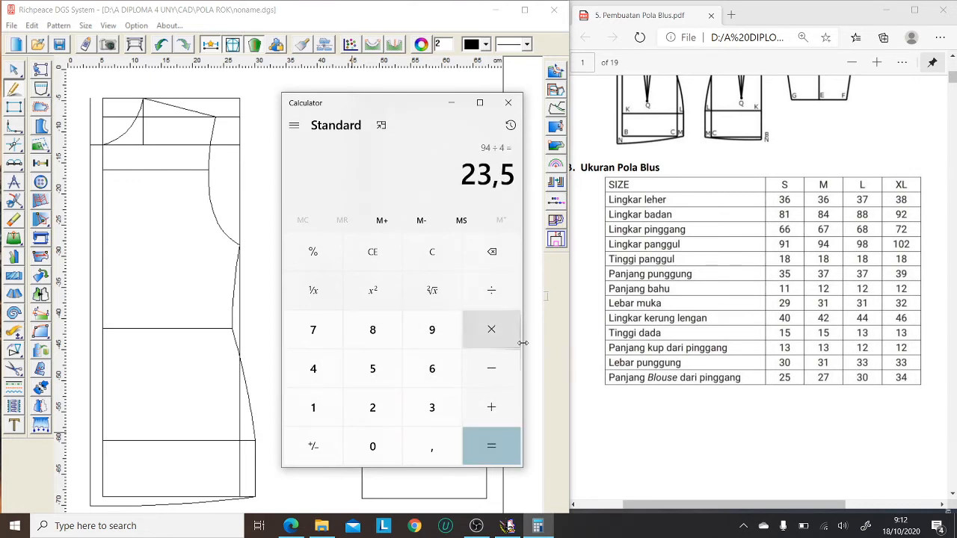
{"action": "left_click", "coordinate": [490, 369]}
{"action": "left_click", "coordinate": [314, 406]}
{"action": "left_click", "coordinate": [467, 445]}
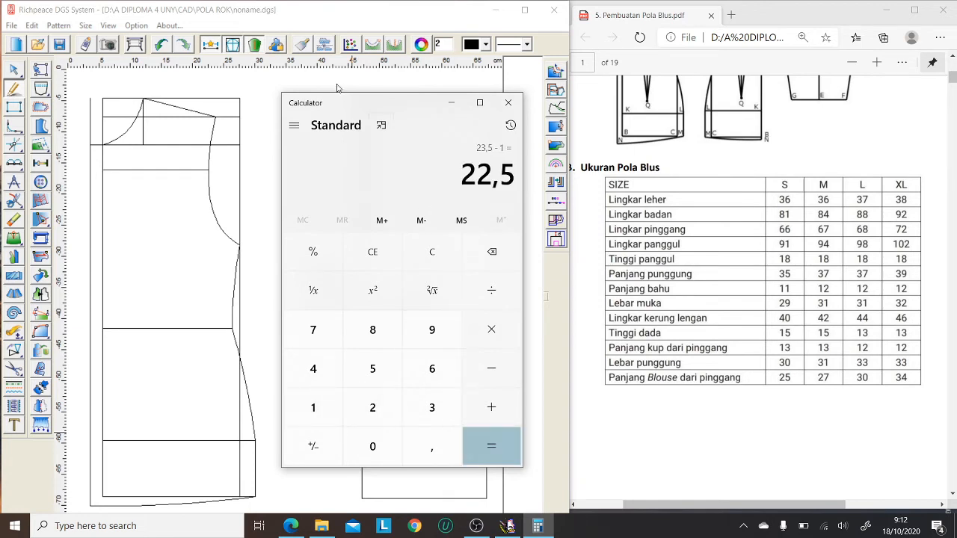
Step: Return to the pattern and set the back hip line's length to 22.5 cm
{"action": "left_click", "coordinate": [269, 122]}
{"action": "type", "text": "22.5"}
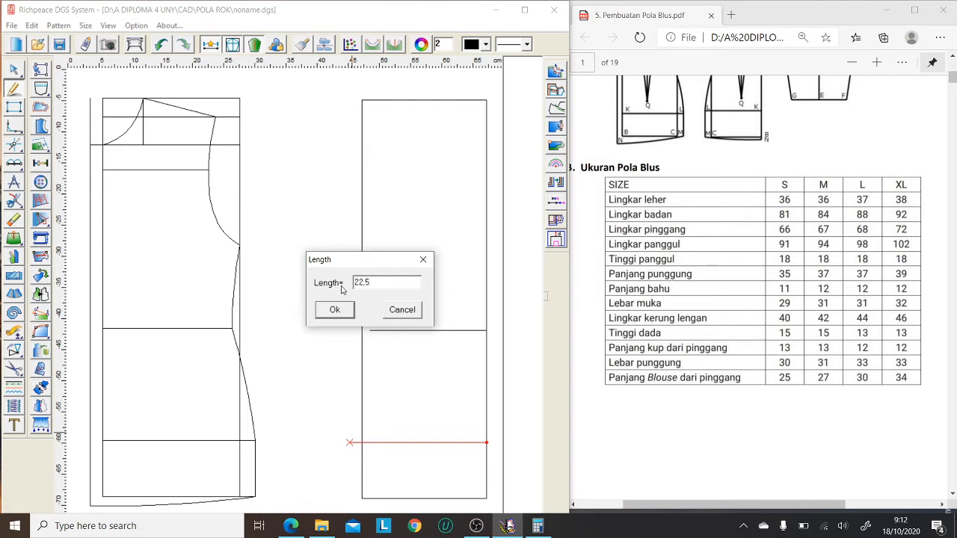
{"action": "left_click", "coordinate": [335, 311]}
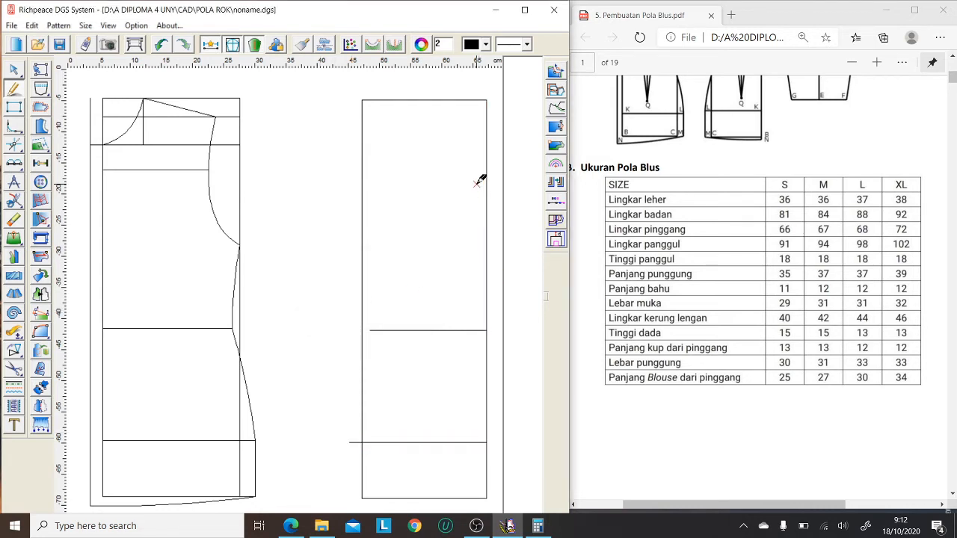
Step: Add a parallel copy of the back's hip line at the hem level, extending the hem to the hip width
{"action": "scroll", "coordinate": [478, 382], "scroll_direction": "down", "scroll_amount": 2}
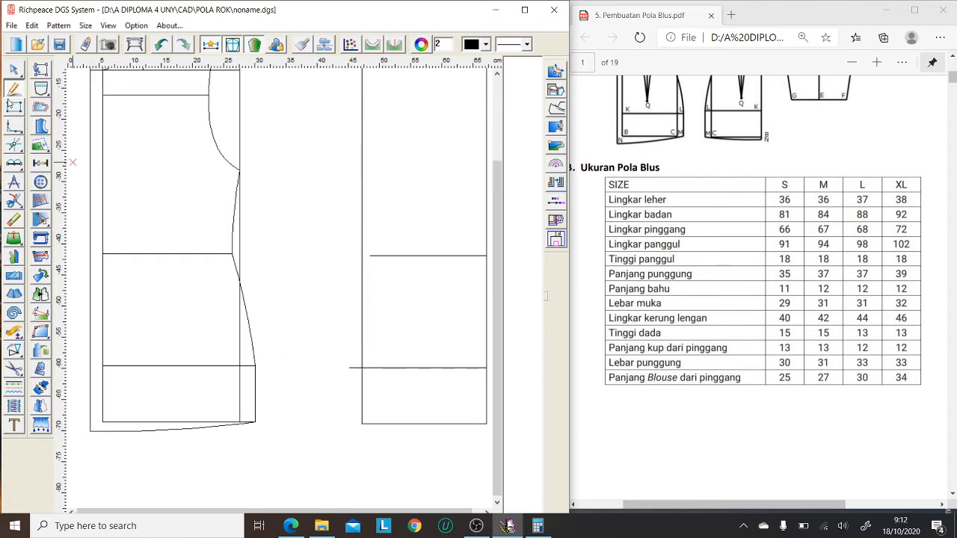
{"action": "right_click", "coordinate": [396, 367], "text": "shift"}
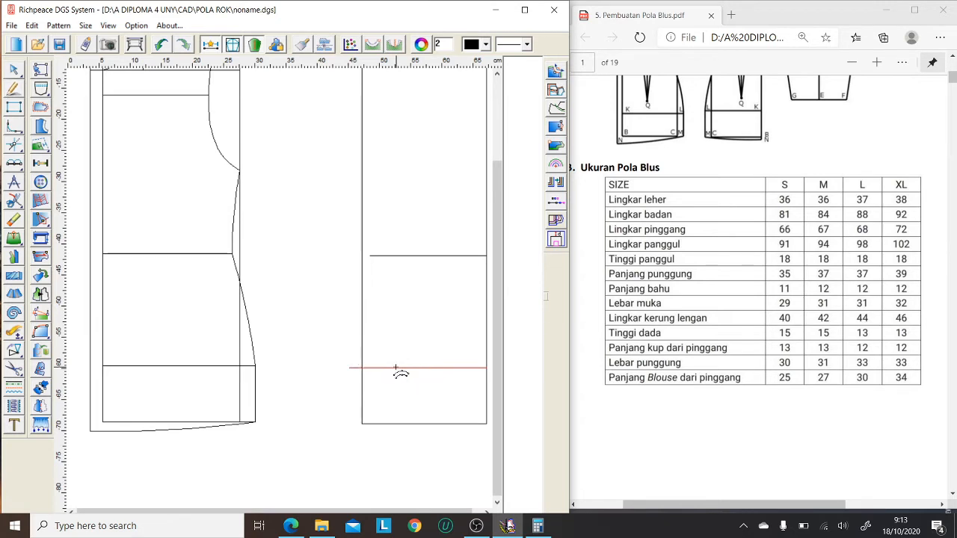
{"action": "left_click", "coordinate": [394, 423]}
{"action": "left_click", "coordinate": [301, 391]}
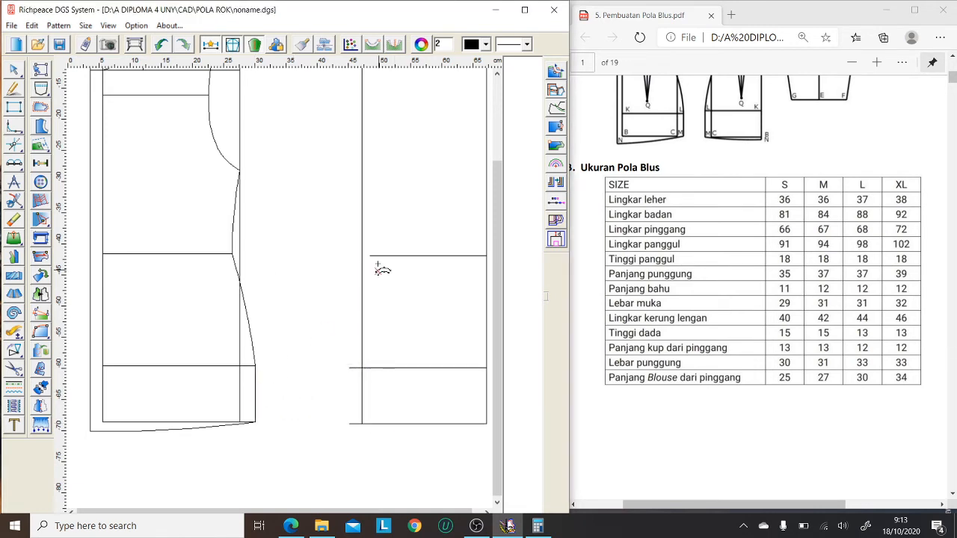
Step: Draw a horizontal line across the back's full width, starting 2 cm below the top corner of the centre-back edge
{"action": "scroll", "coordinate": [398, 331], "scroll_direction": "up", "scroll_amount": 2}
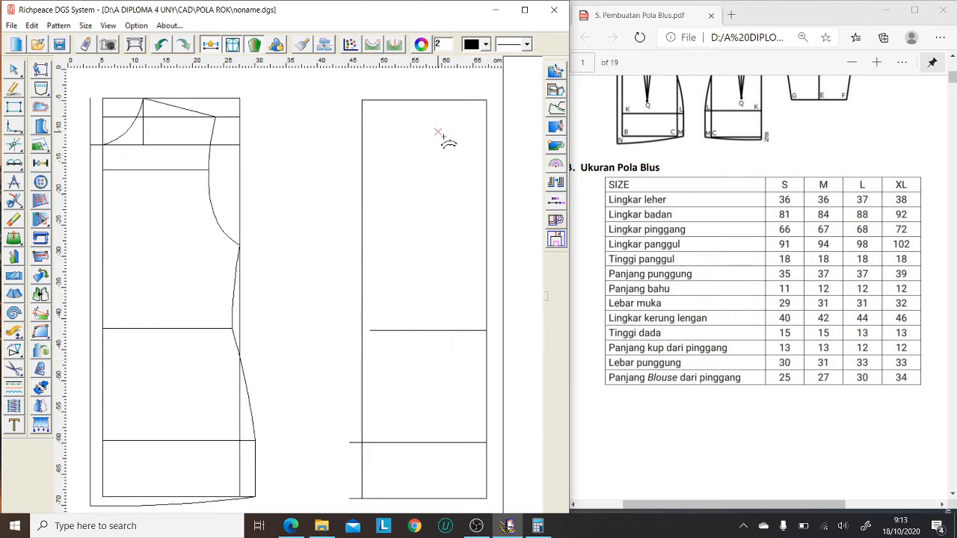
{"action": "left_click", "coordinate": [13, 89]}
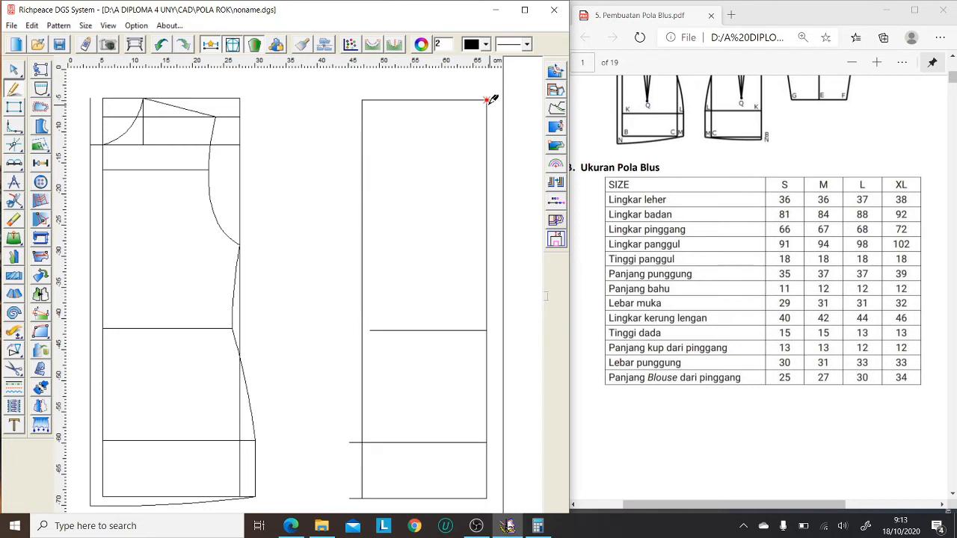
{"action": "left_click", "coordinate": [487, 99]}
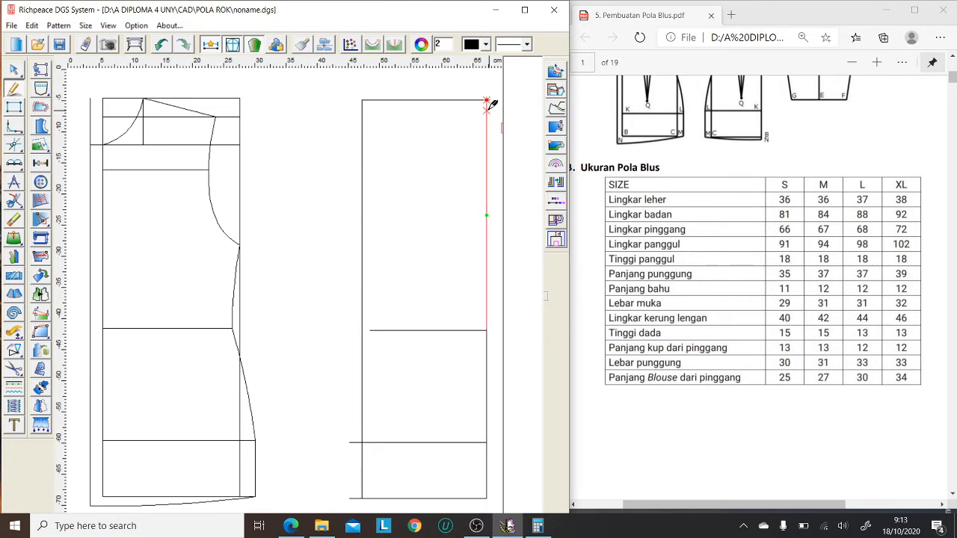
{"action": "left_click", "coordinate": [486, 109]}
{"action": "type", "text": "2"}
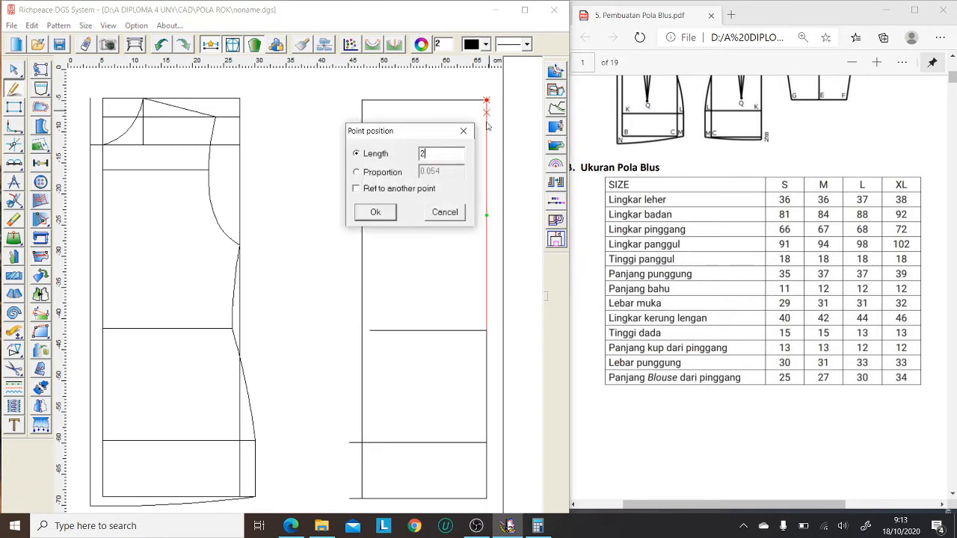
{"action": "left_click", "coordinate": [376, 212]}
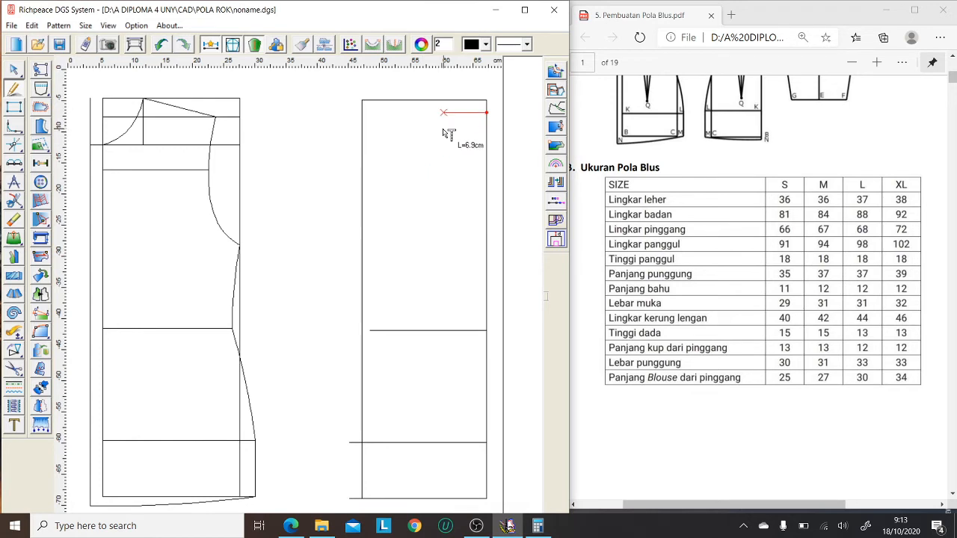
{"action": "left_click", "coordinate": [365, 124]}
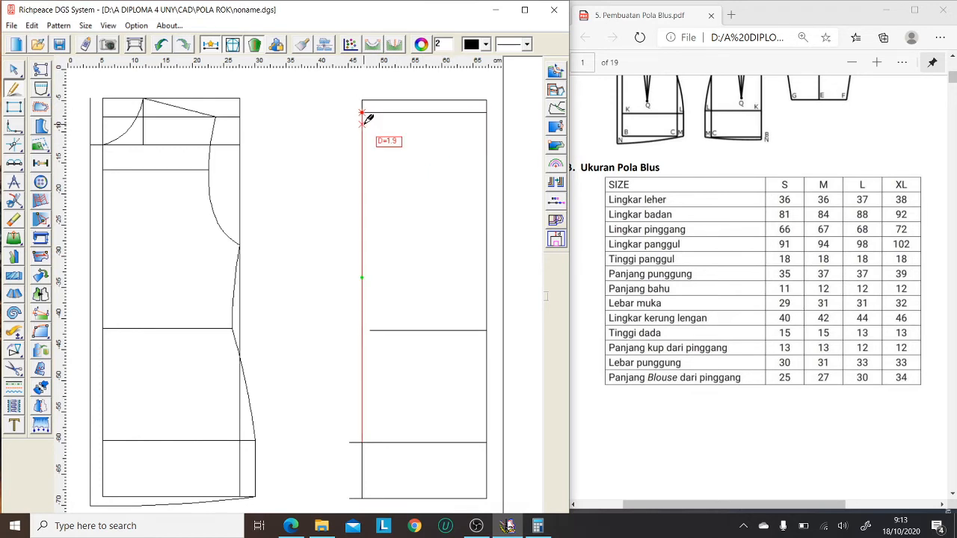
Step: Draw the back neck's vertical 6.5 cm from the centre-back top corner and join its upper end to the centre-back point 2 cm down
{"action": "left_click", "coordinate": [487, 99]}
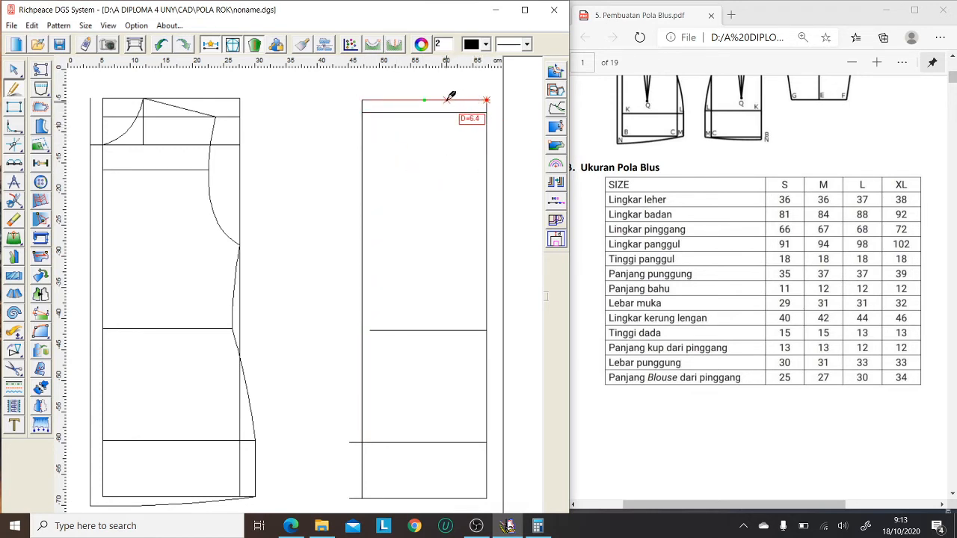
{"action": "left_click", "coordinate": [445, 99]}
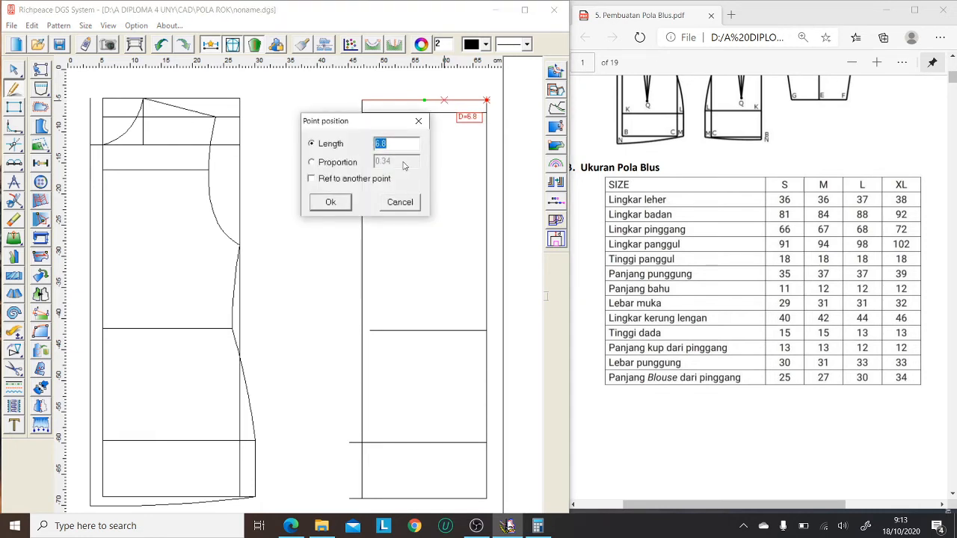
{"action": "type", "text": "6.5"}
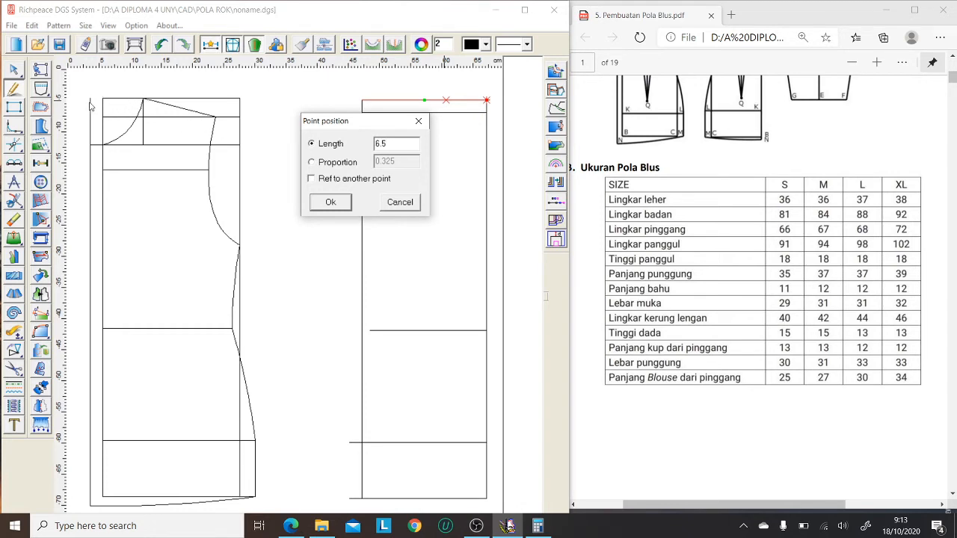
{"action": "left_click", "coordinate": [331, 202]}
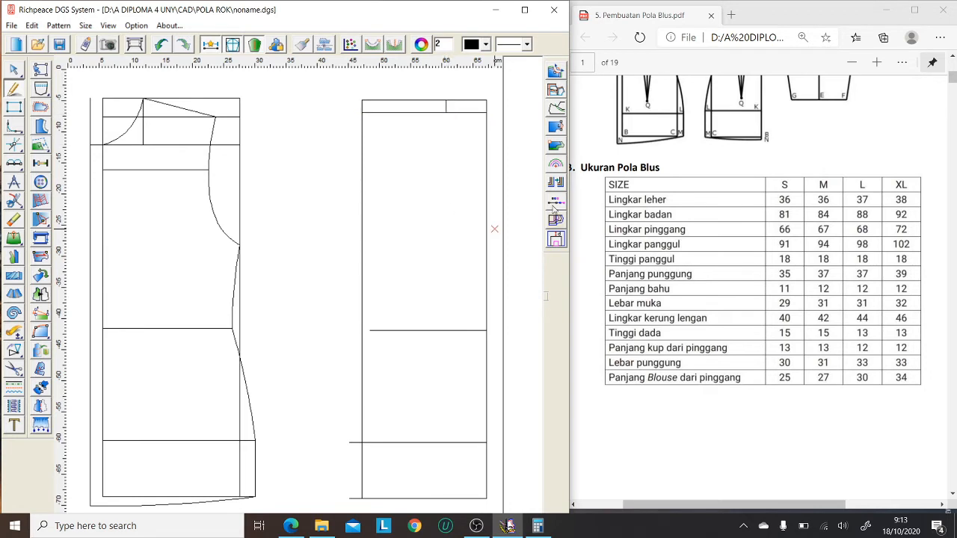
{"action": "left_click", "coordinate": [446, 100]}
{"action": "left_click", "coordinate": [485, 112]}
Step: Draw the back's 12 cm shoulder line from the neck point to the horizontal shoulder guide with the single compasses
{"action": "left_click", "coordinate": [15, 183]}
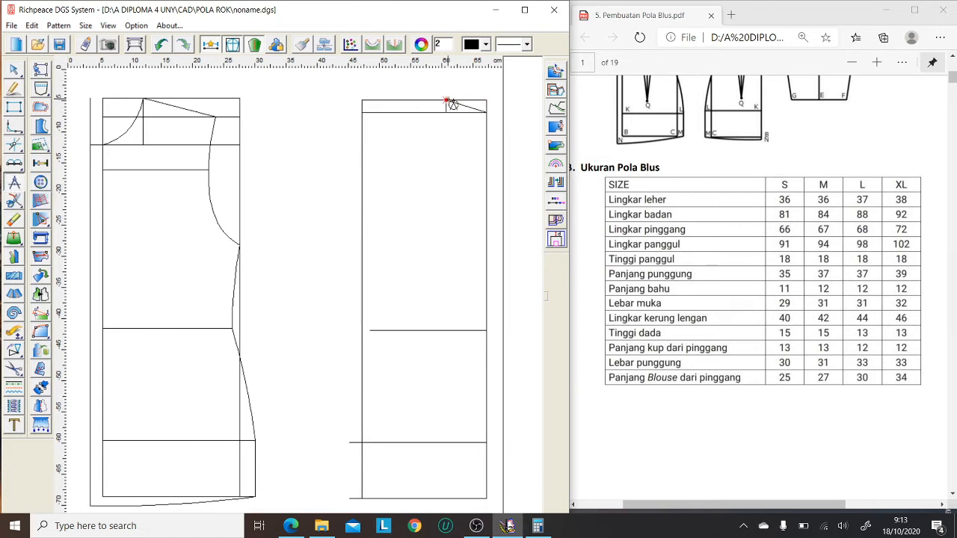
{"action": "left_click", "coordinate": [388, 112]}
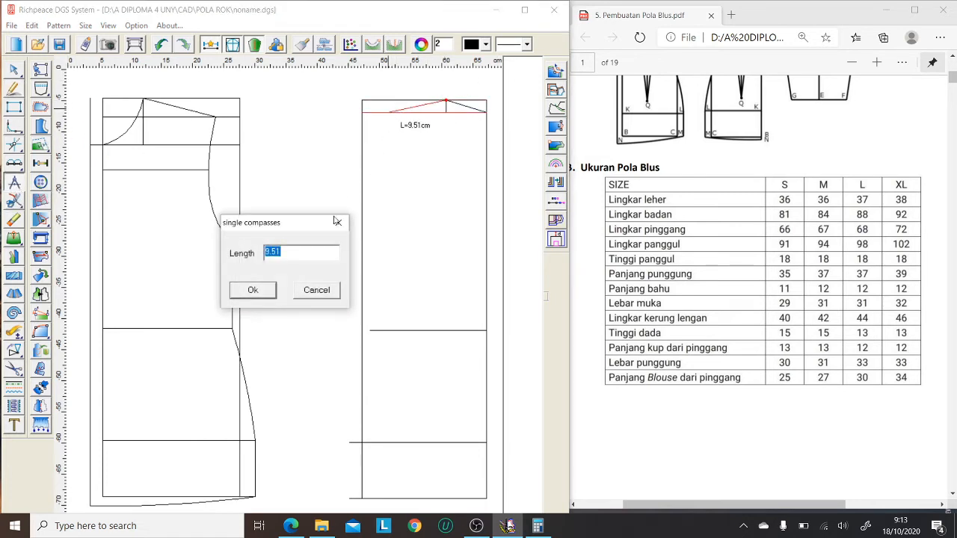
{"action": "type", "text": "12"}
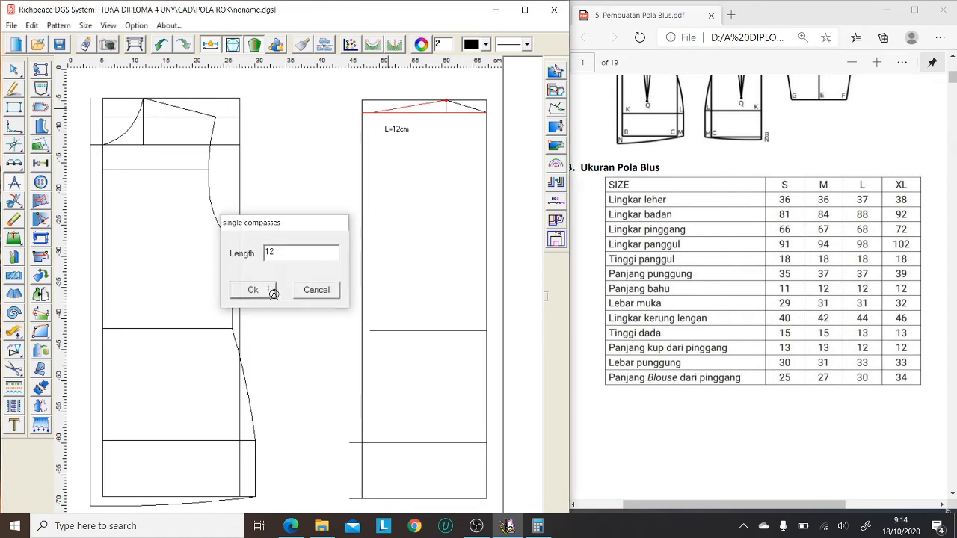
{"action": "left_click", "coordinate": [269, 296]}
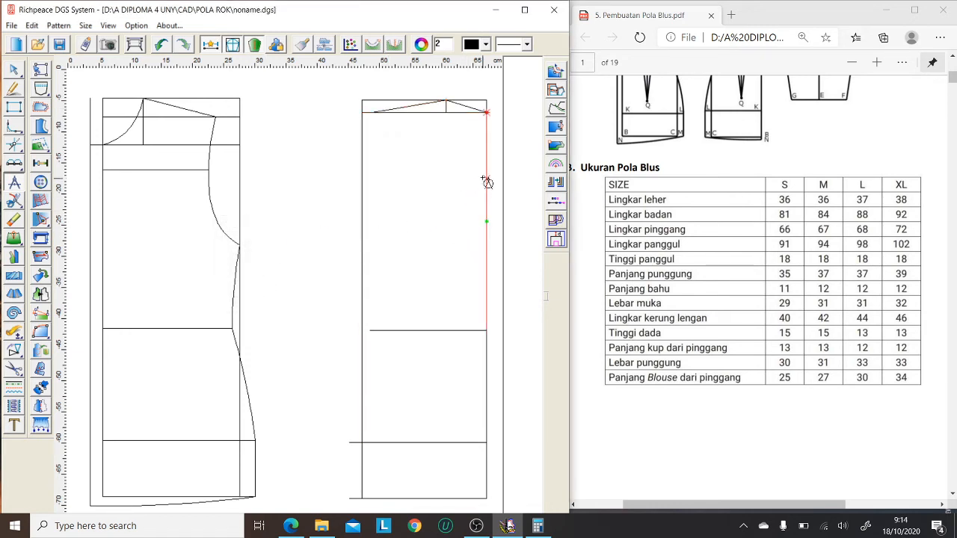
Step: Draw the 17.5 cm horizontal back-width line, starting on the centre-back edge 8 cm below the neck point
{"action": "left_click", "coordinate": [14, 88]}
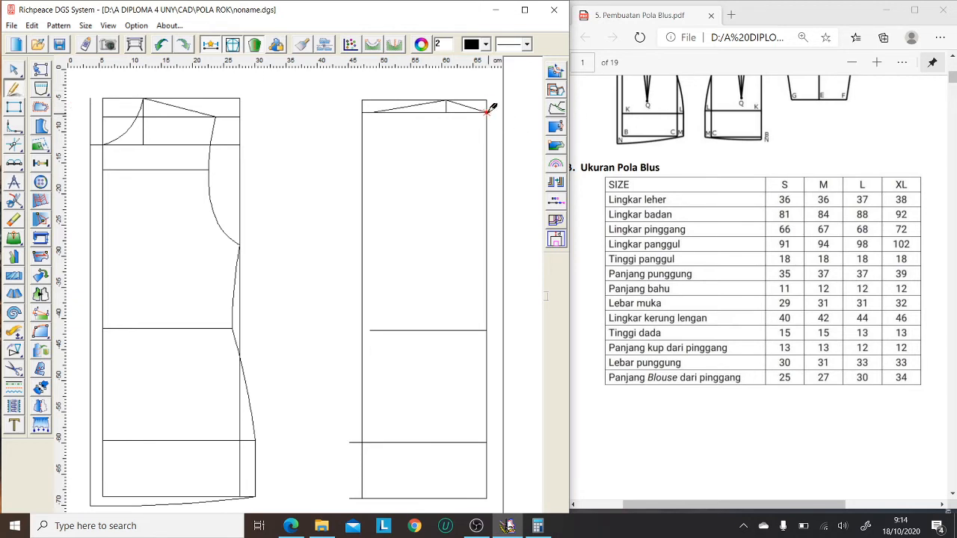
{"action": "left_click", "coordinate": [487, 155]}
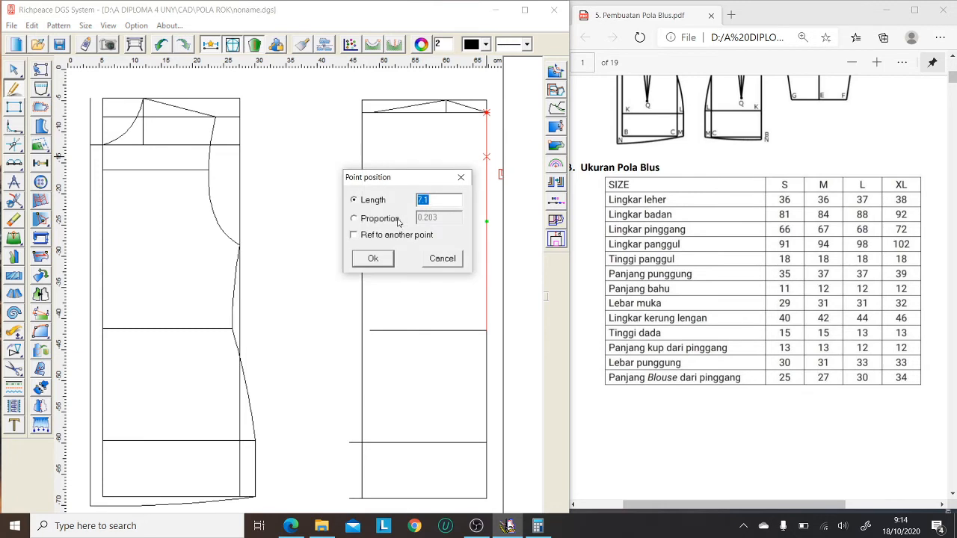
{"action": "type", "text": "8"}
{"action": "left_click", "coordinate": [370, 260]}
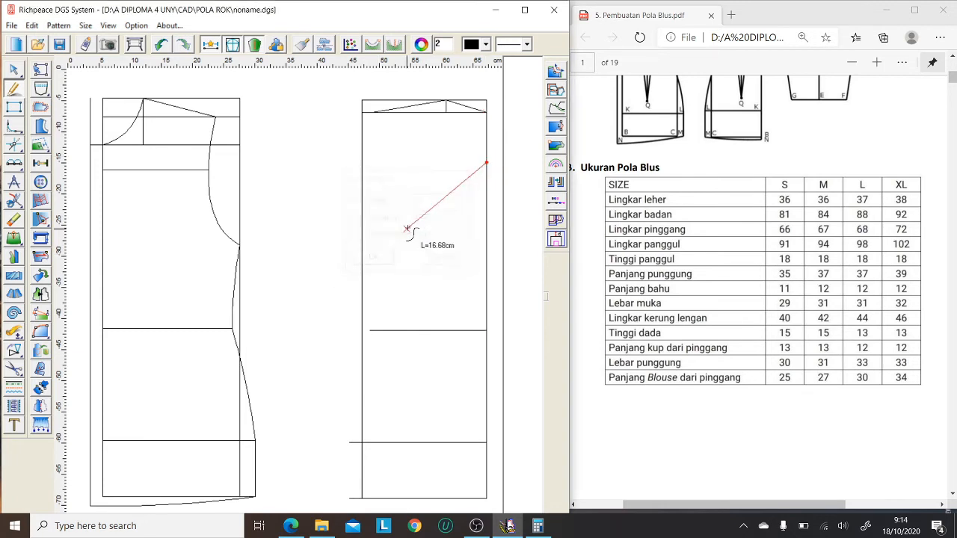
{"action": "left_click", "coordinate": [387, 182]}
{"action": "left_click_drag", "start_coordinate": [315, 203], "coordinate": [318, 189]}
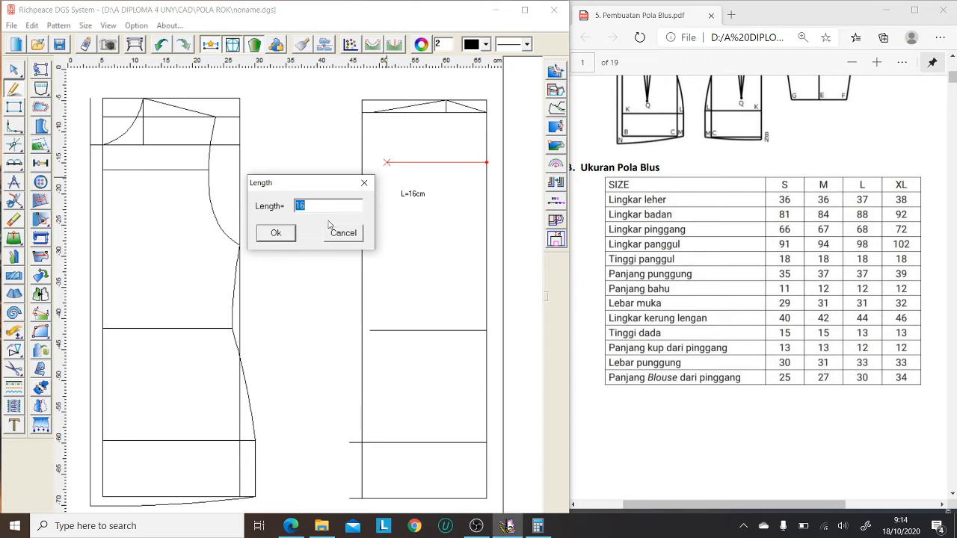
{"action": "type", "text": "17.5"}
{"action": "left_click", "coordinate": [276, 233]}
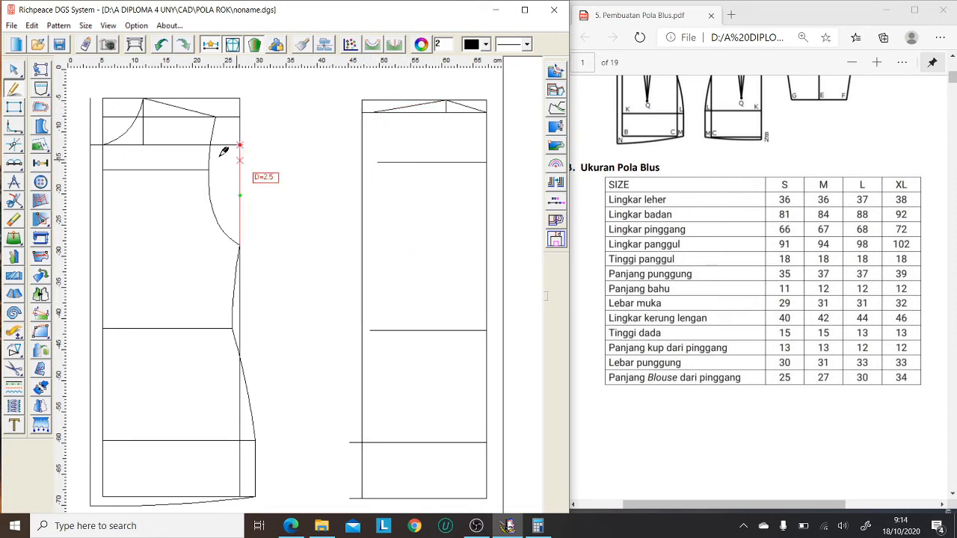
Step: Draw a 21 cm armhole guide line from the back's shoulder tip to the side edge with the single compasses
{"action": "left_click", "coordinate": [14, 182]}
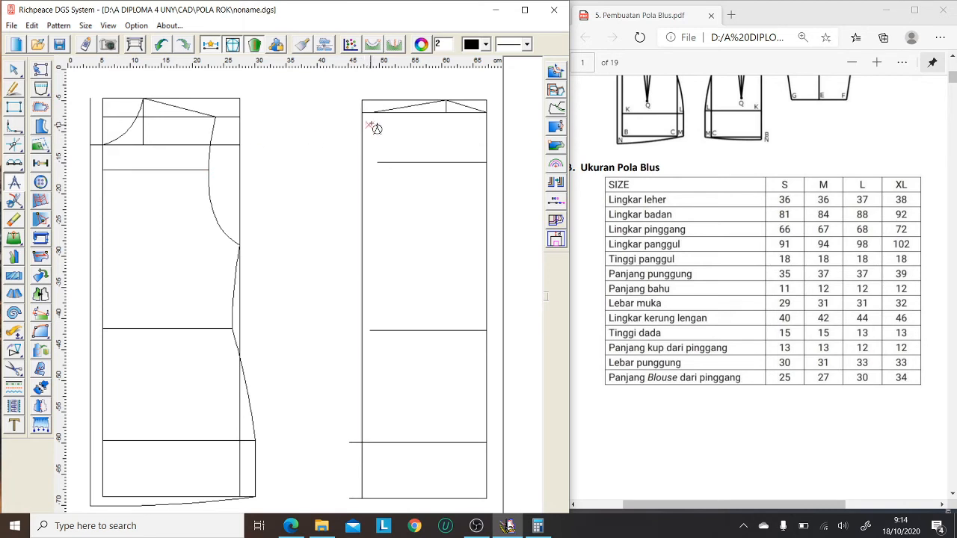
{"action": "left_click", "coordinate": [373, 114]}
{"action": "left_click", "coordinate": [364, 200]}
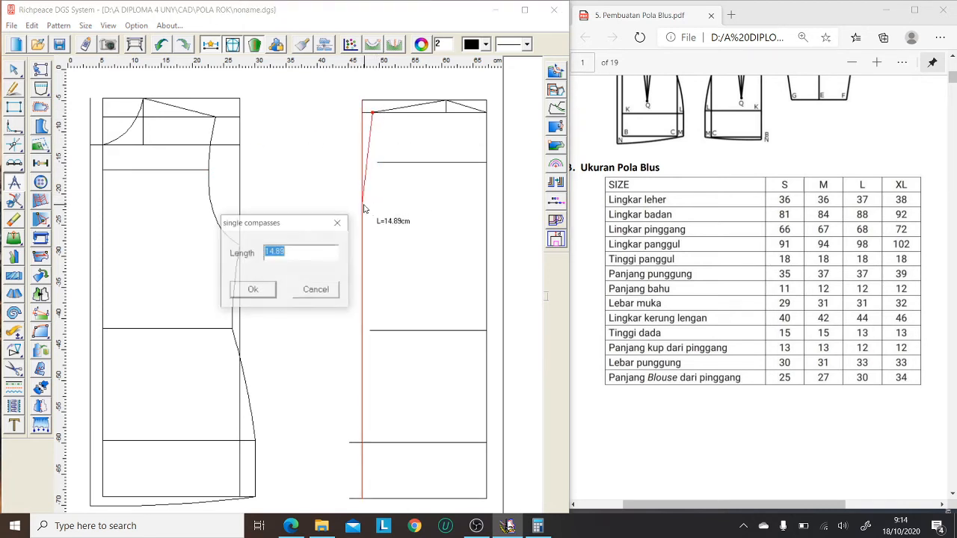
{"action": "type", "text": "21"}
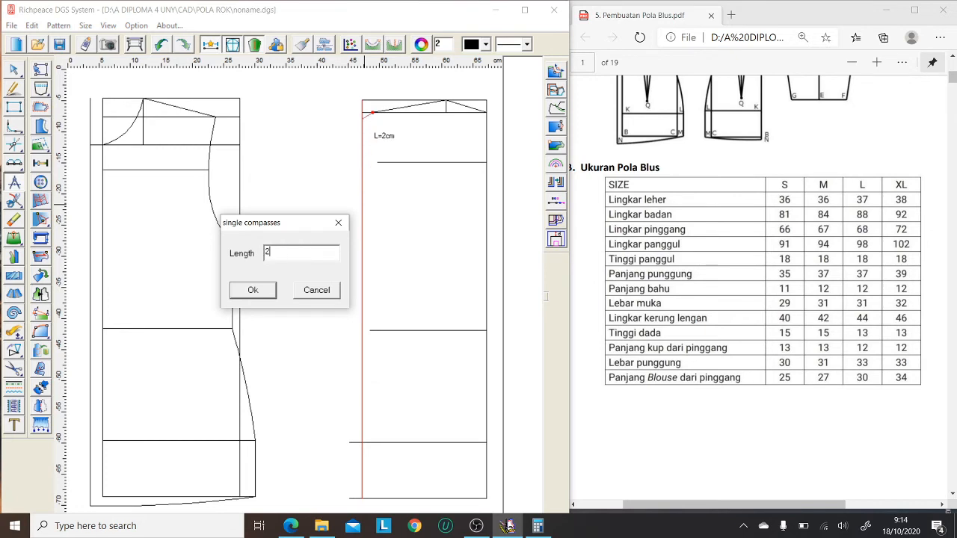
{"action": "left_click", "coordinate": [266, 293]}
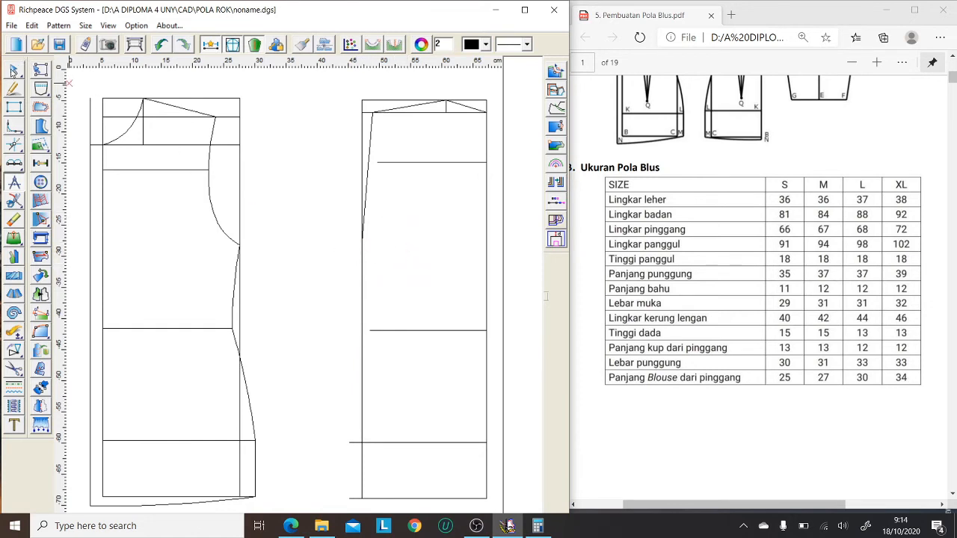
Step: Draw the back's side seam from the armhole's lower end through the waist and hip line ends down to the hem
{"action": "left_click", "coordinate": [12, 89]}
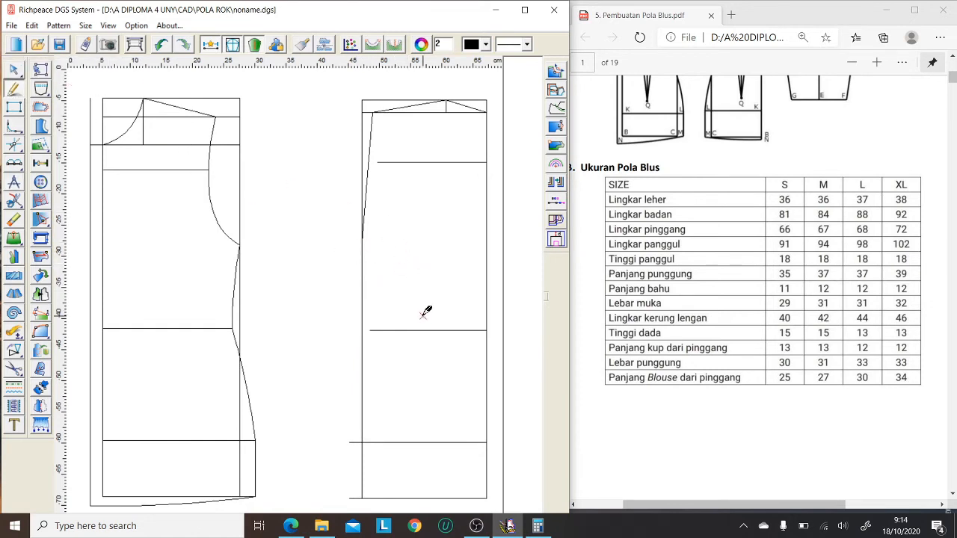
{"action": "left_click", "coordinate": [361, 241]}
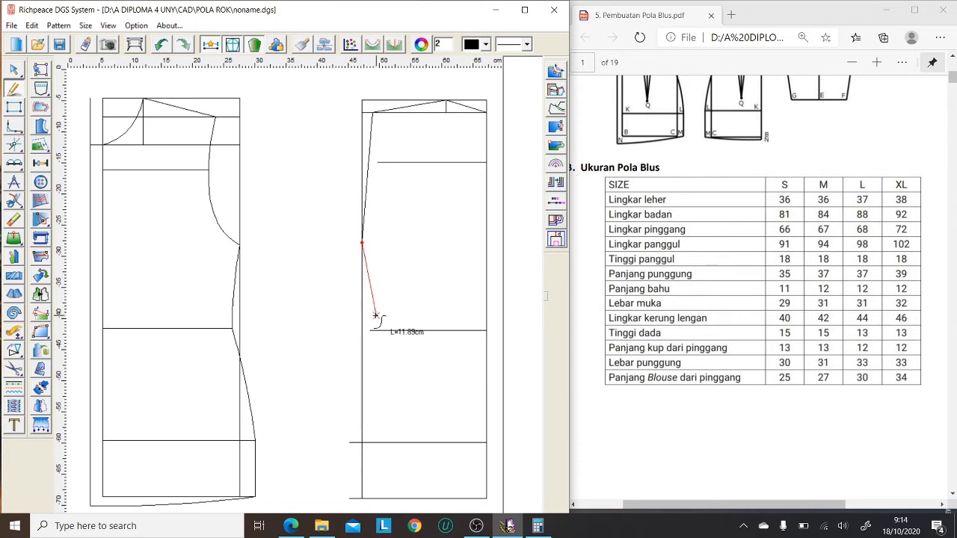
{"action": "left_click", "coordinate": [369, 330]}
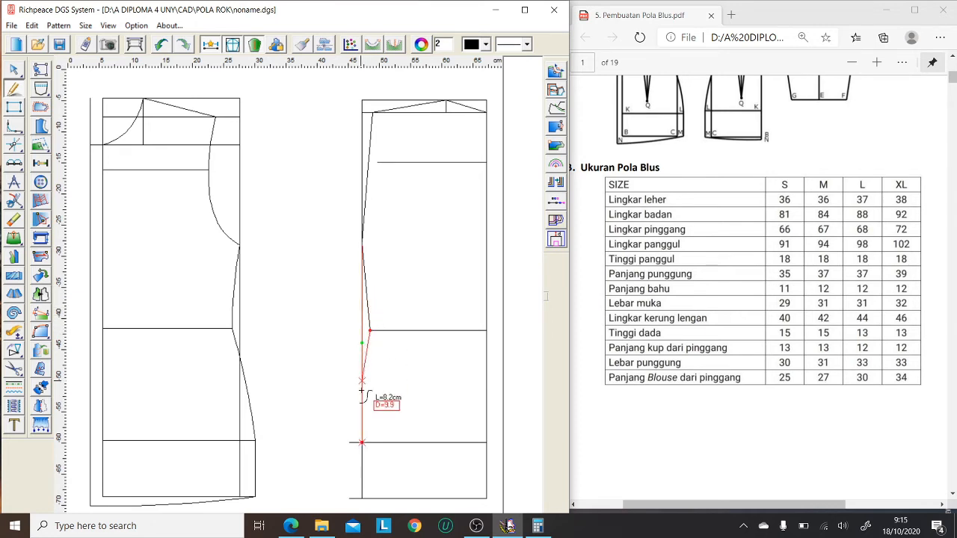
{"action": "left_click", "coordinate": [349, 442]}
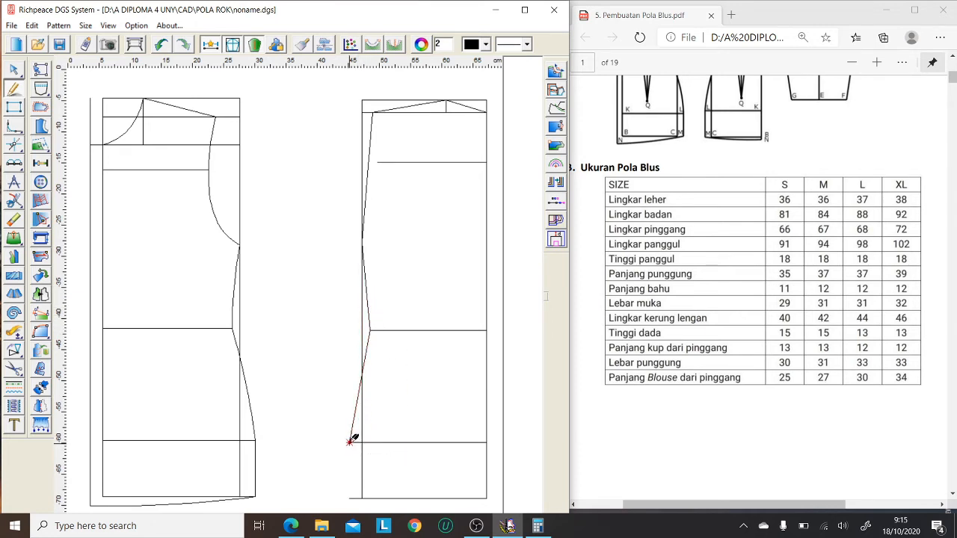
{"action": "left_click", "coordinate": [352, 487]}
{"action": "right_click", "coordinate": [352, 486]}
Step: Extend the centre-back edge 1 cm below the hem and connect the new end to the side seam's hem corner
{"action": "scroll", "coordinate": [493, 329], "scroll_direction": "down", "scroll_amount": 3}
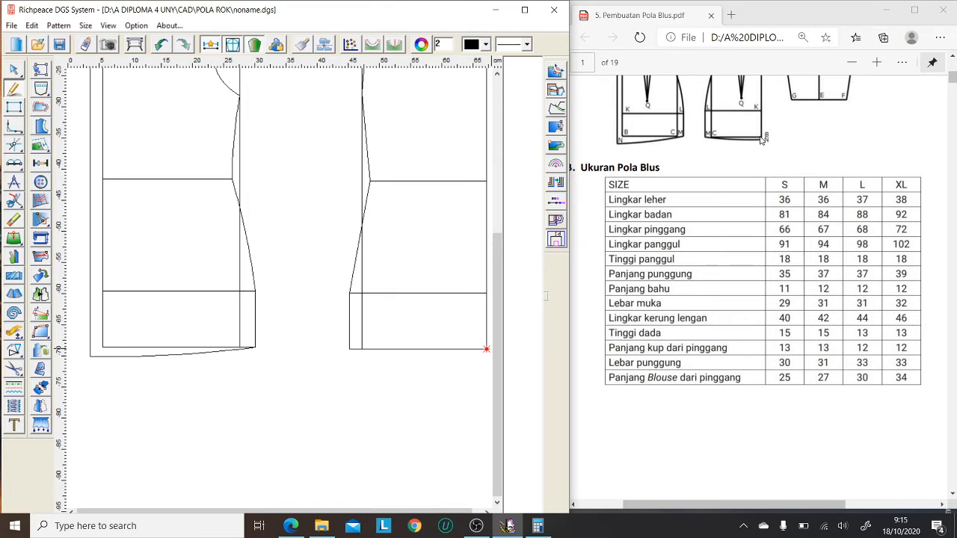
{"action": "left_click", "coordinate": [486, 348]}
{"action": "left_click", "coordinate": [486, 366]}
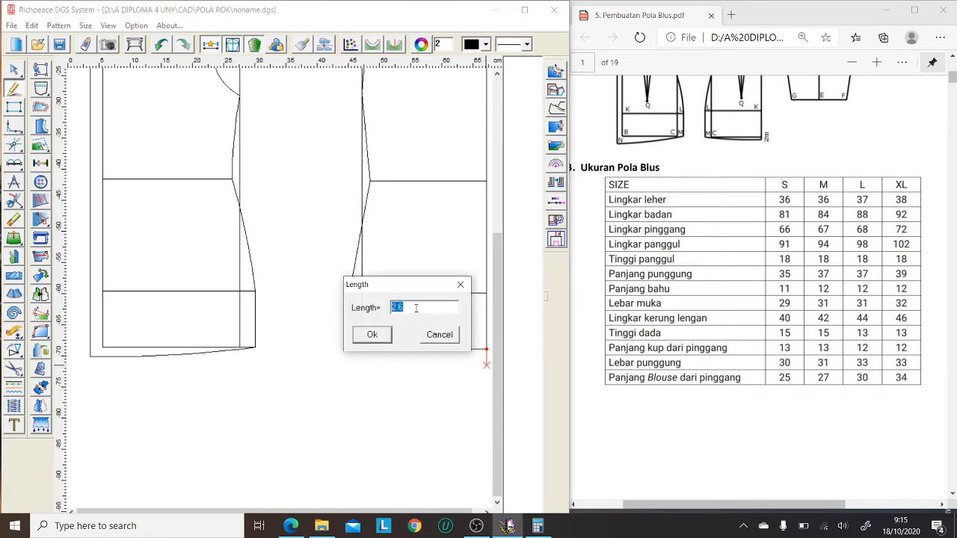
{"action": "type", "text": "1"}
{"action": "left_click", "coordinate": [372, 334]}
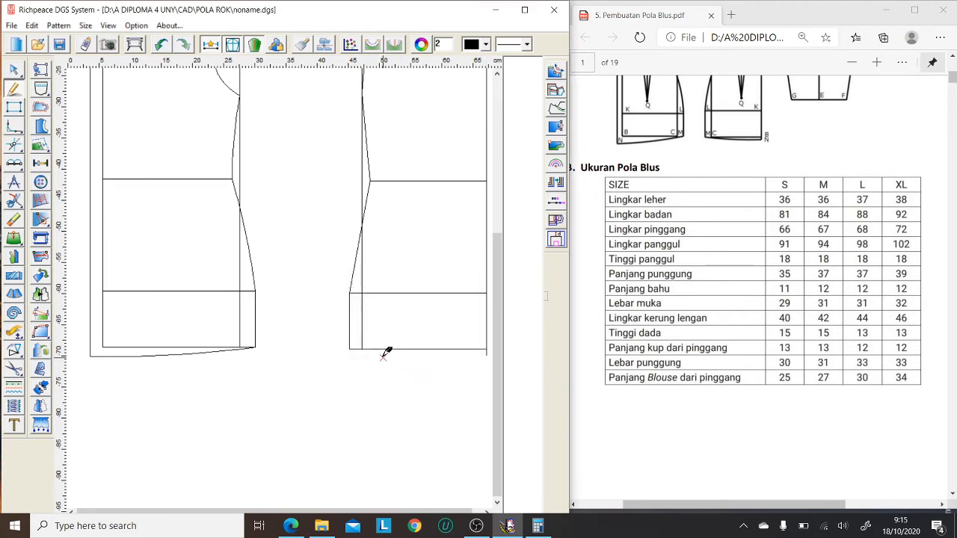
{"action": "left_click", "coordinate": [486, 353]}
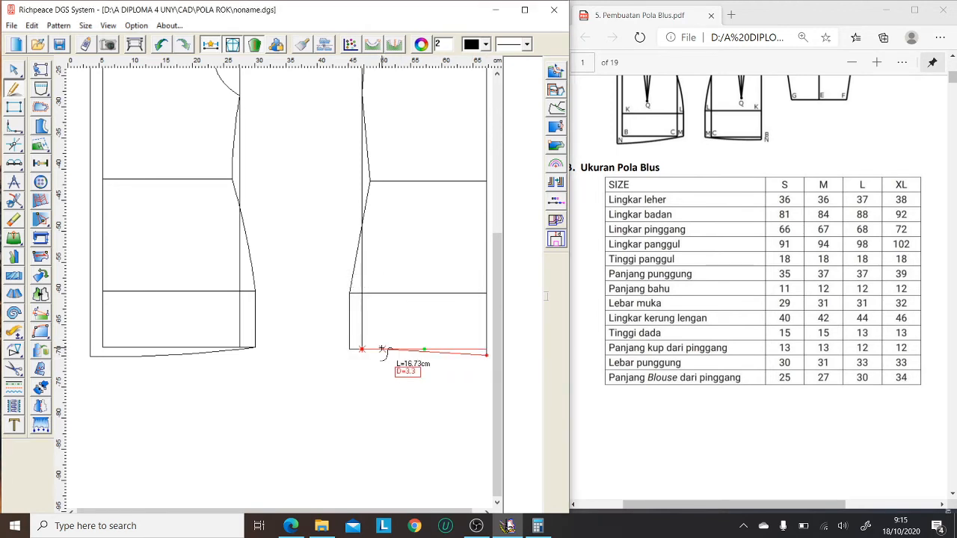
{"action": "left_click", "coordinate": [349, 350]}
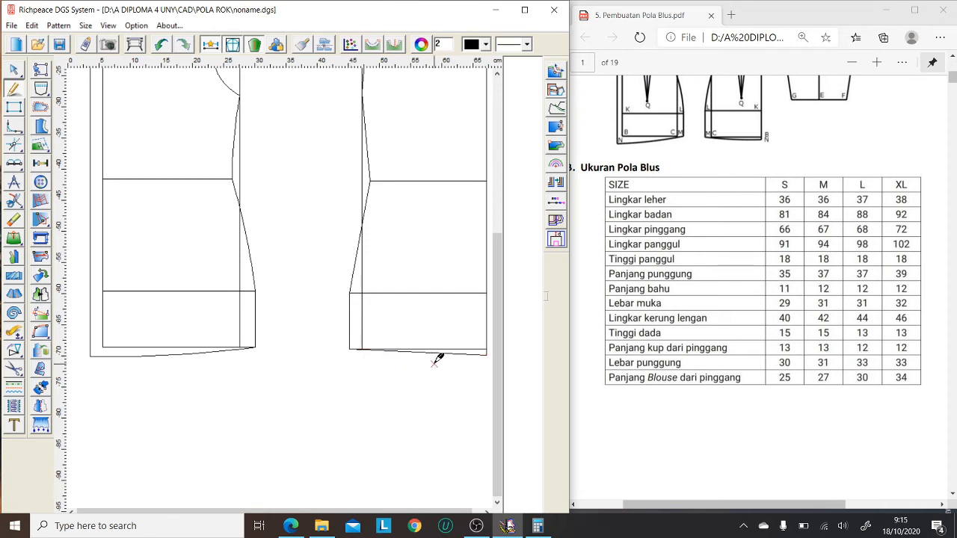
Step: Bend the back's slanted neck line downward into a shallow neckline curve
{"action": "scroll", "coordinate": [337, 267], "scroll_direction": "up", "scroll_amount": 4}
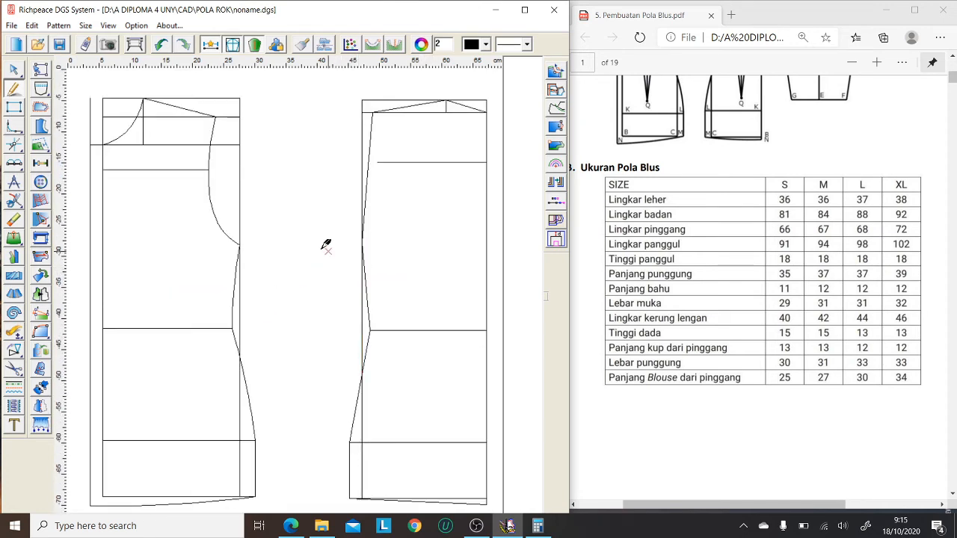
{"action": "left_click", "coordinate": [14, 72]}
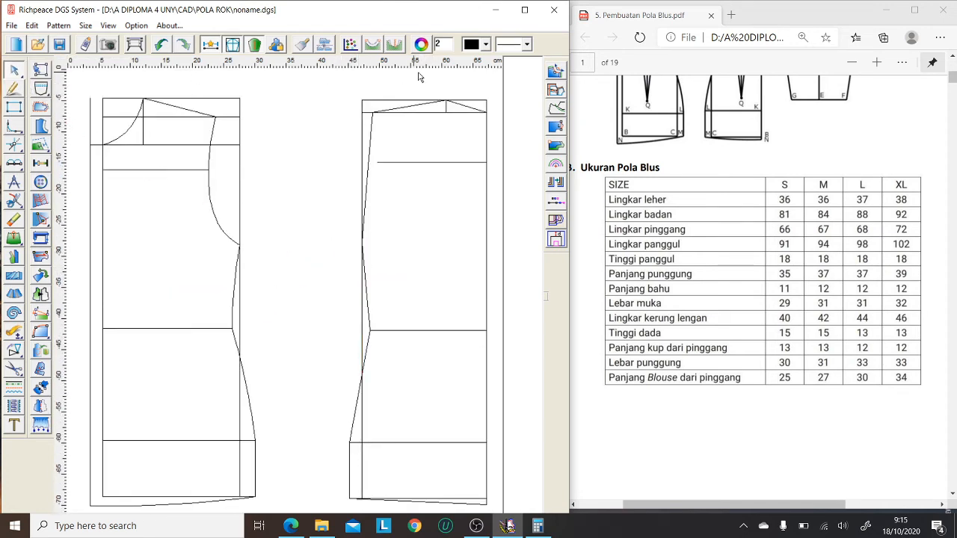
{"action": "left_click", "coordinate": [465, 106]}
{"action": "left_click", "coordinate": [465, 108]}
Step: Curve the back's armhole line inward through the end of the back-width line and round its lower part toward the side seam
{"action": "left_click", "coordinate": [367, 171]}
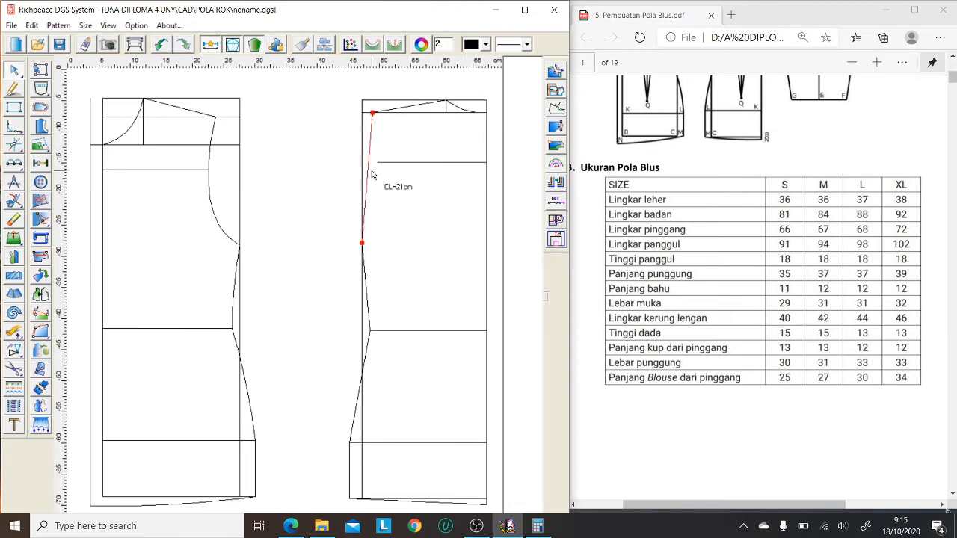
{"action": "left_click", "coordinate": [367, 163]}
{"action": "left_click", "coordinate": [376, 164]}
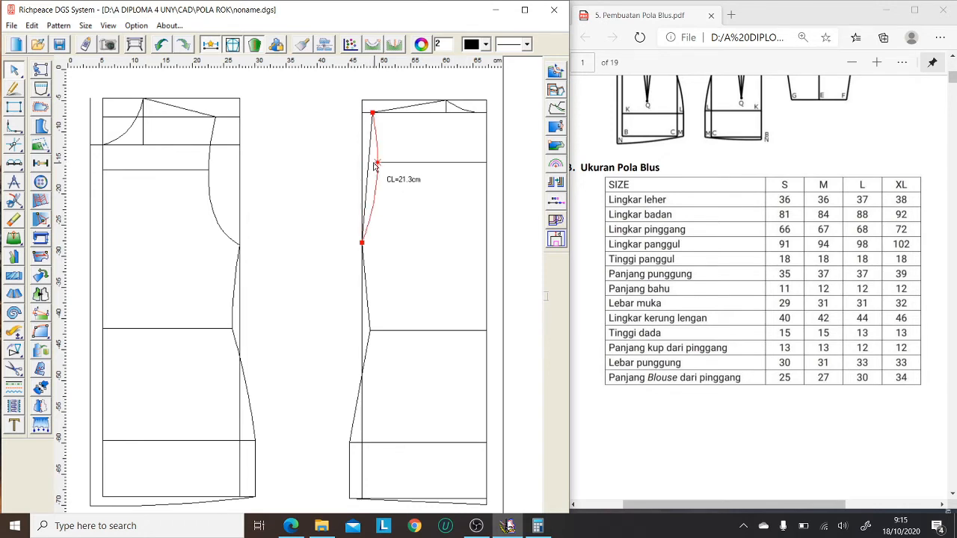
{"action": "left_click", "coordinate": [372, 207]}
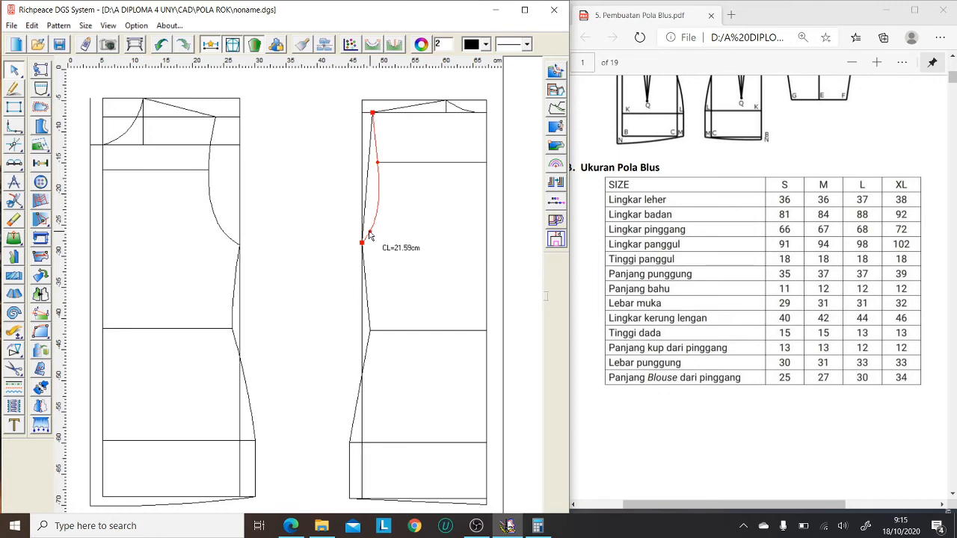
{"action": "left_click", "coordinate": [370, 232]}
{"action": "left_click", "coordinate": [328, 227]}
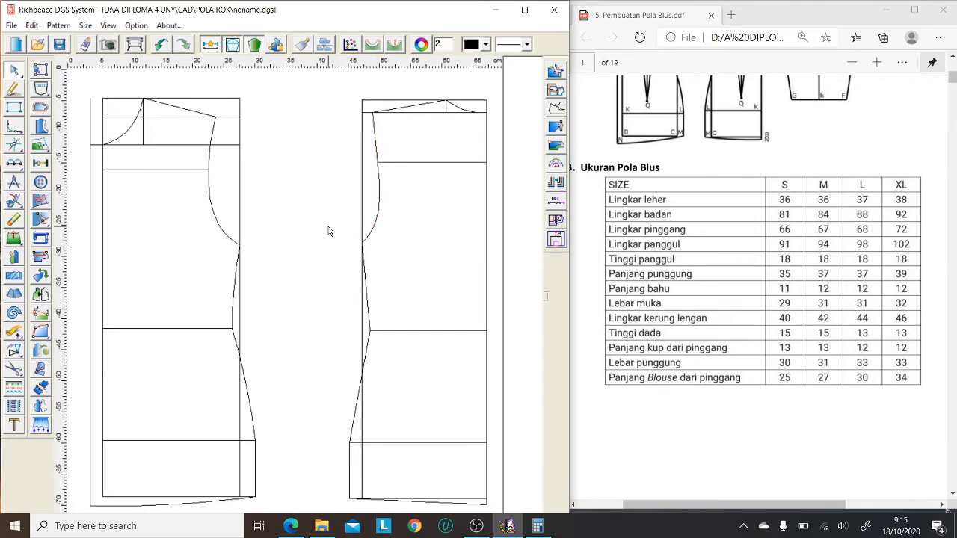
Step: Bend the back's side seam between the waist and hip line slightly outward into a curve
{"action": "scroll", "coordinate": [661, 211], "scroll_direction": "up", "scroll_amount": 3}
{"action": "scroll", "coordinate": [337, 222], "scroll_direction": "down", "scroll_amount": 1}
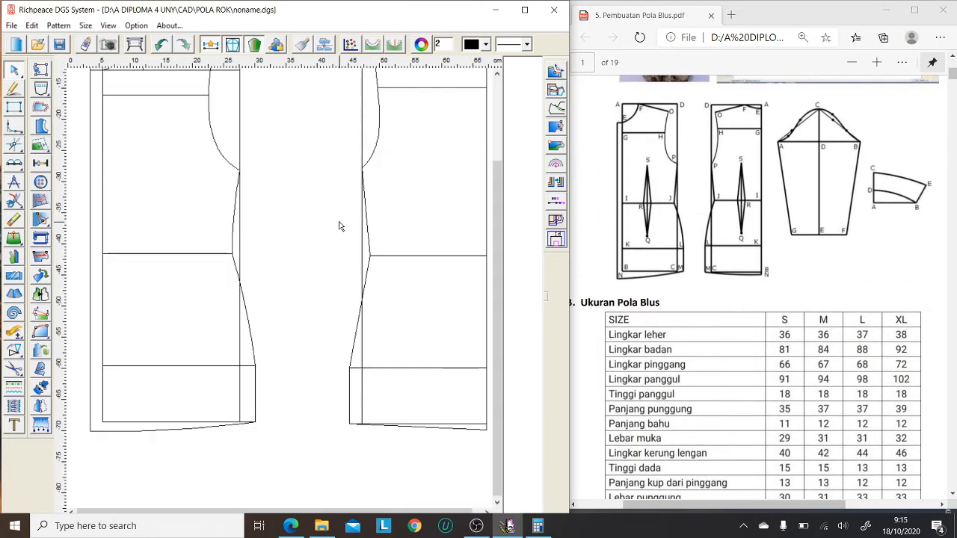
{"action": "scroll", "coordinate": [337, 222], "scroll_direction": "up", "scroll_amount": 1}
{"action": "scroll", "coordinate": [397, 241], "scroll_direction": "down", "scroll_amount": 2}
{"action": "scroll", "coordinate": [407, 251], "scroll_direction": "down", "scroll_amount": 1}
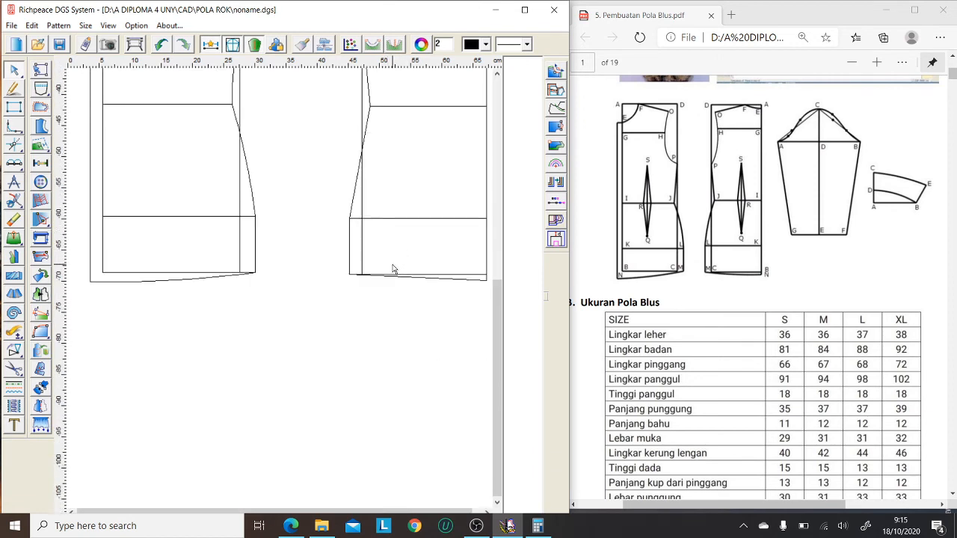
{"action": "left_click", "coordinate": [356, 196]}
{"action": "left_click_drag", "start_coordinate": [362, 135], "coordinate": [360, 148]}
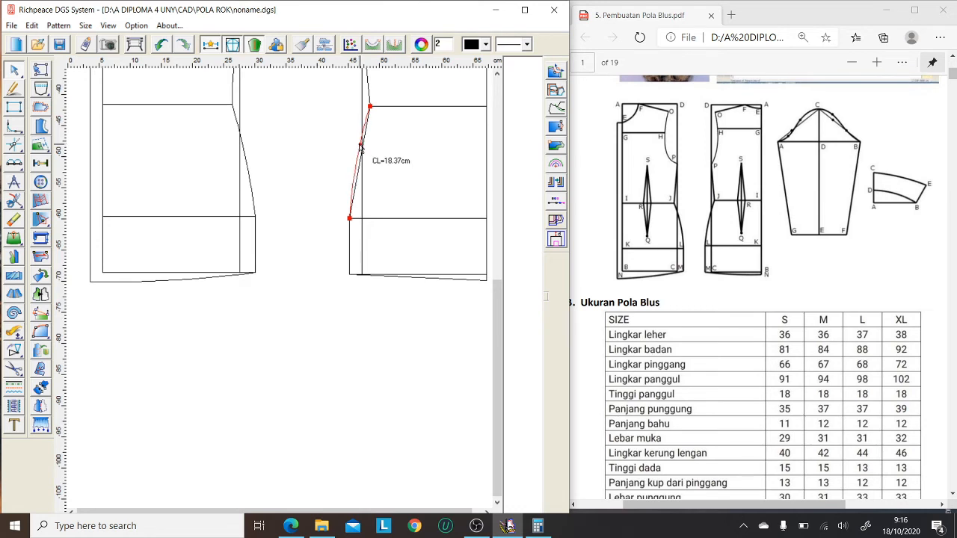
{"action": "right_click", "coordinate": [348, 149]}
Step: Curve the back's side seam between the armhole's lower end and the waist slightly inward
{"action": "scroll", "coordinate": [361, 145], "scroll_direction": "up", "scroll_amount": 5}
{"action": "left_click", "coordinate": [366, 213]}
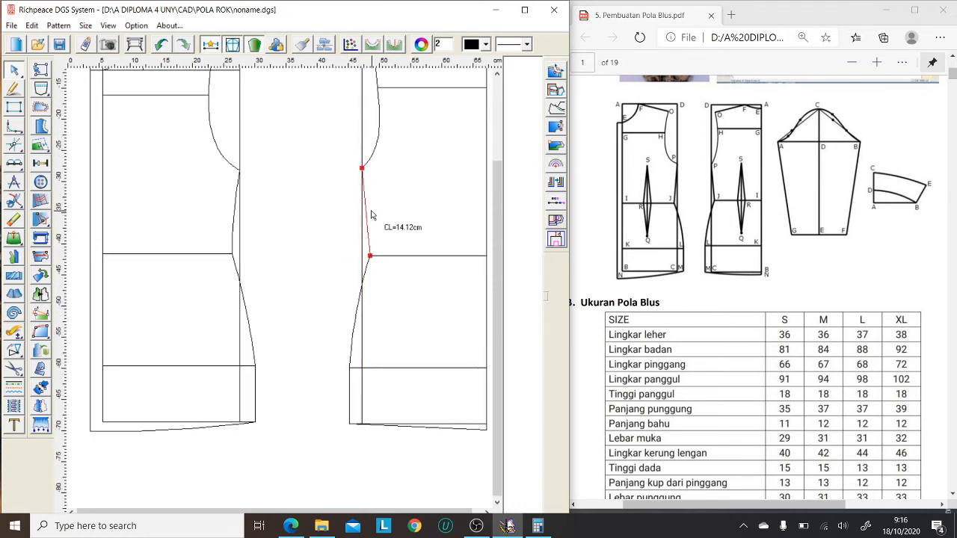
{"action": "left_click", "coordinate": [367, 217]}
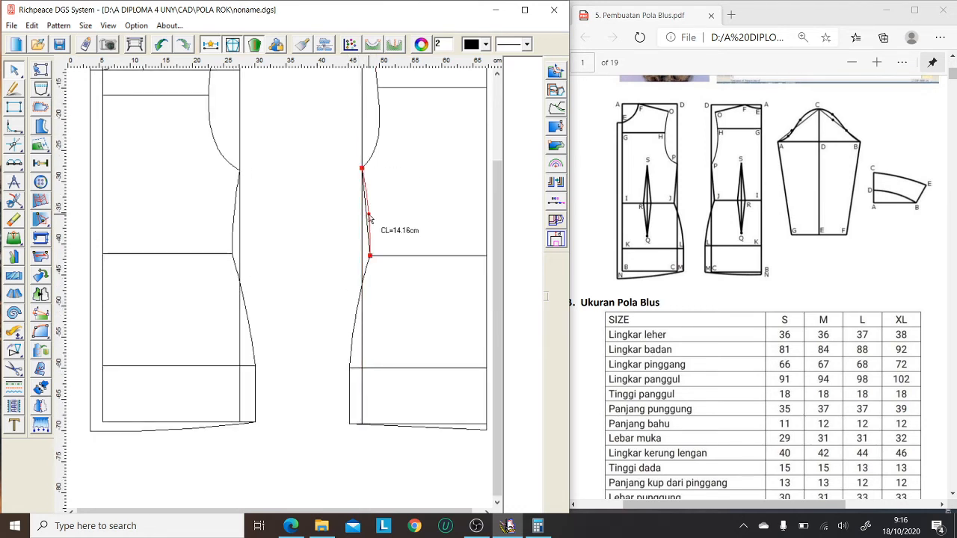
{"action": "left_click_drag", "start_coordinate": [369, 218], "coordinate": [369, 220]}
{"action": "left_click", "coordinate": [367, 217]}
{"action": "left_click", "coordinate": [335, 215]}
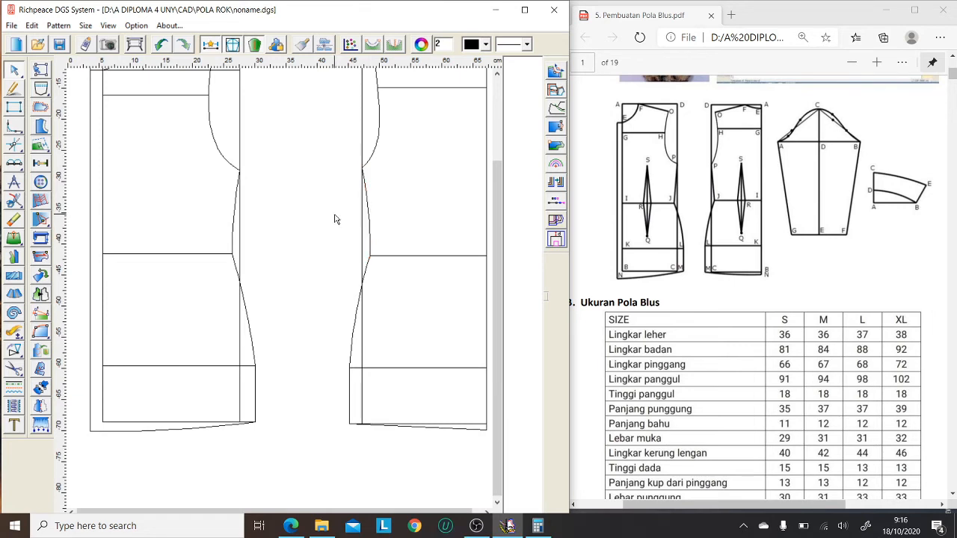
Step: Bend the back's slanted hem line slightly downward into a shallow curve
{"action": "scroll", "coordinate": [364, 439], "scroll_direction": "up", "scroll_amount": 2}
{"action": "scroll", "coordinate": [374, 438], "scroll_direction": "down", "scroll_amount": 3}
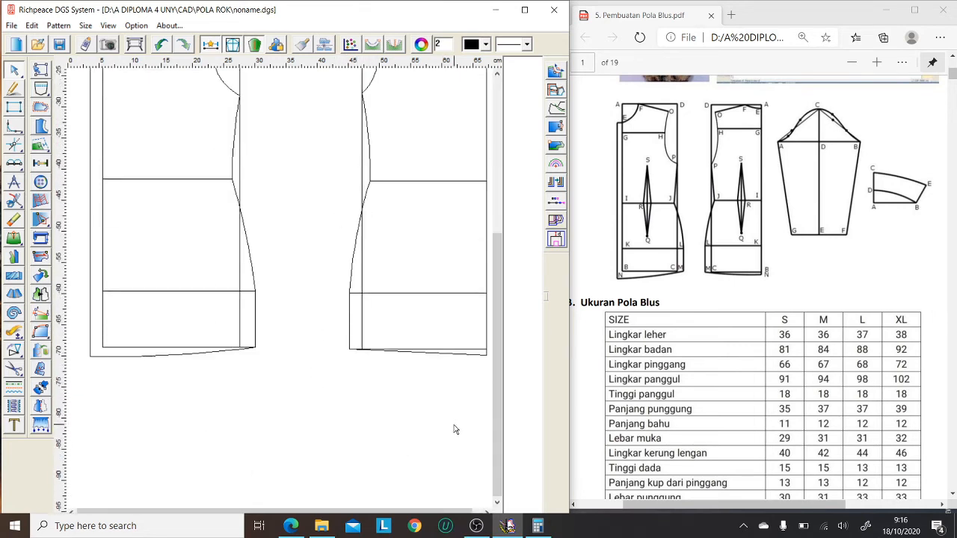
{"action": "left_click", "coordinate": [449, 354]}
{"action": "left_click_drag", "start_coordinate": [448, 356], "coordinate": [449, 358]}
{"action": "right_click", "coordinate": [327, 376]}
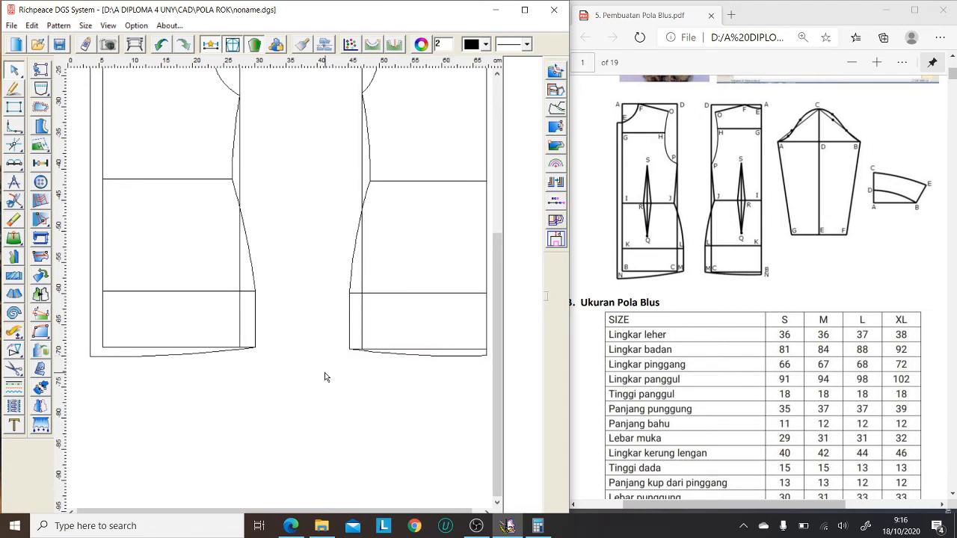
{"action": "scroll", "coordinate": [322, 370], "scroll_direction": "up", "scroll_amount": 3}
{"action": "scroll", "coordinate": [312, 360], "scroll_direction": "down", "scroll_amount": 1}
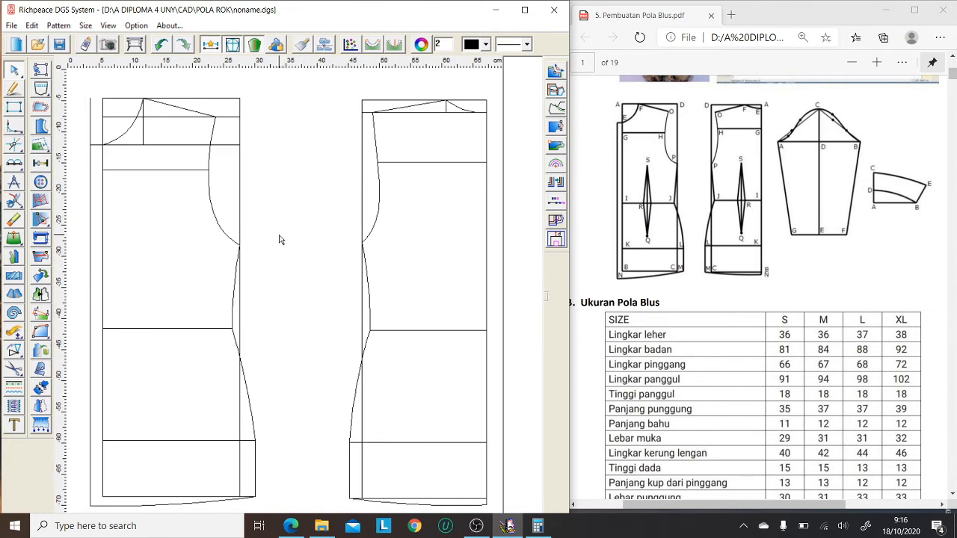
{"action": "left_click", "coordinate": [243, 228]}
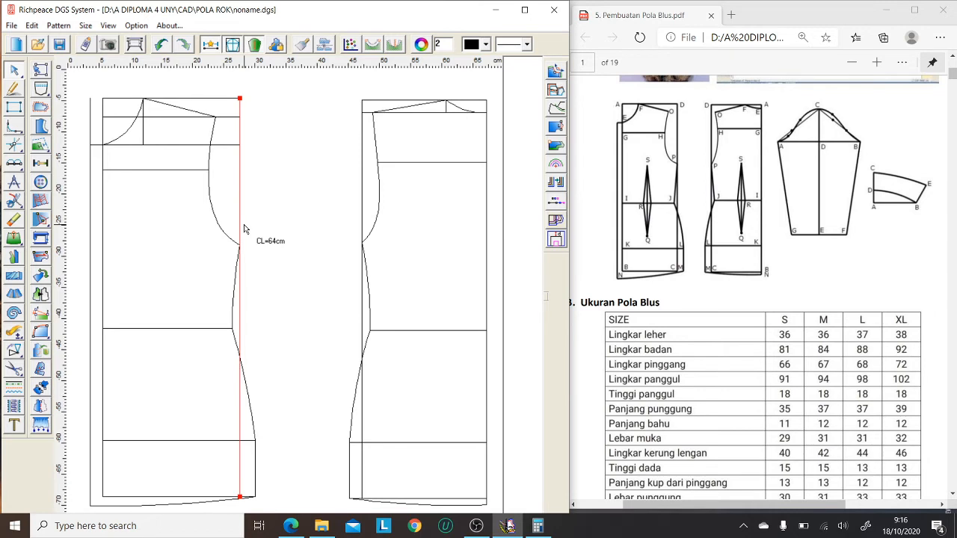
{"action": "right_click", "coordinate": [239, 229]}
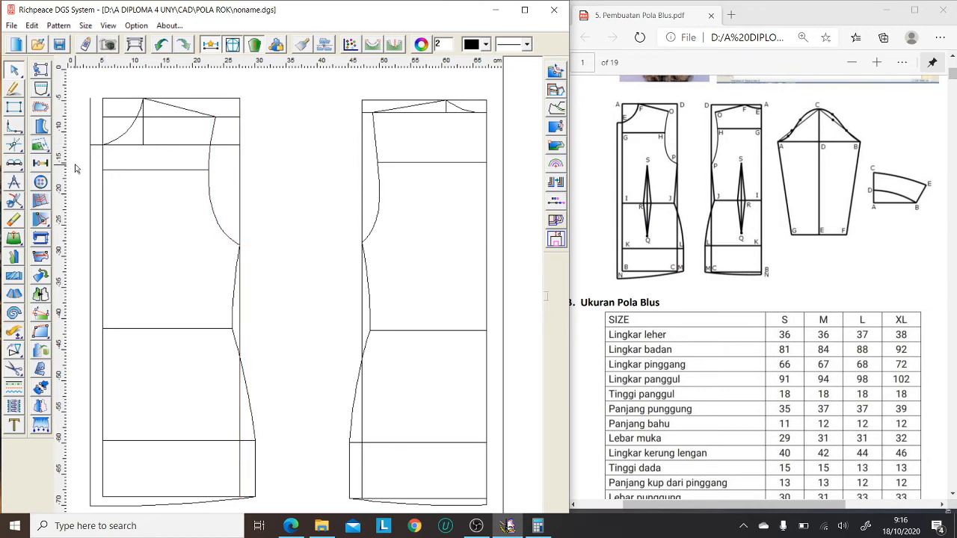
Step: Erase the horizontal shoulder-drop guides and the vertical neck-width guides from the front and back
{"action": "left_click", "coordinate": [12, 221]}
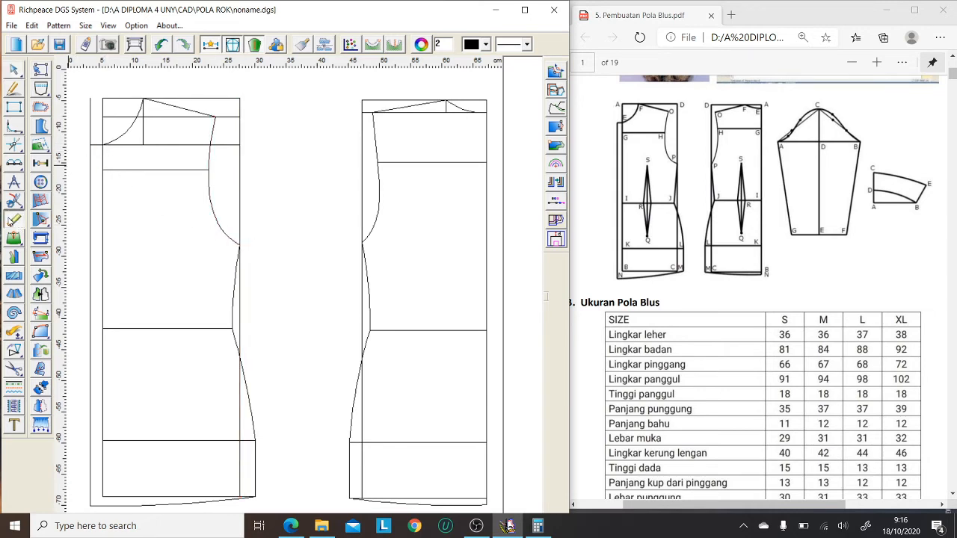
{"action": "left_click", "coordinate": [163, 117]}
{"action": "left_click", "coordinate": [144, 136]}
{"action": "left_click", "coordinate": [446, 109]}
{"action": "left_click", "coordinate": [435, 113]}
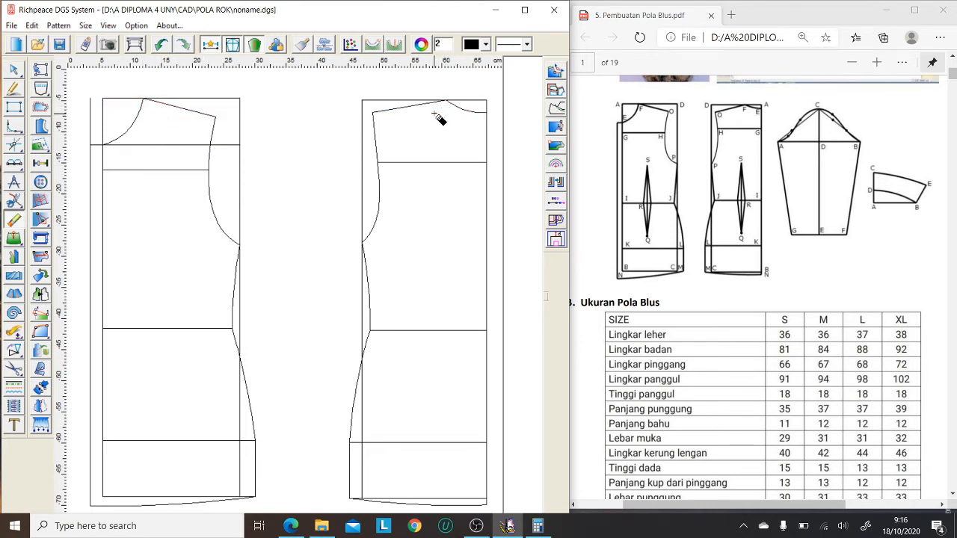
{"action": "scroll", "coordinate": [403, 270], "scroll_direction": "down", "scroll_amount": 2}
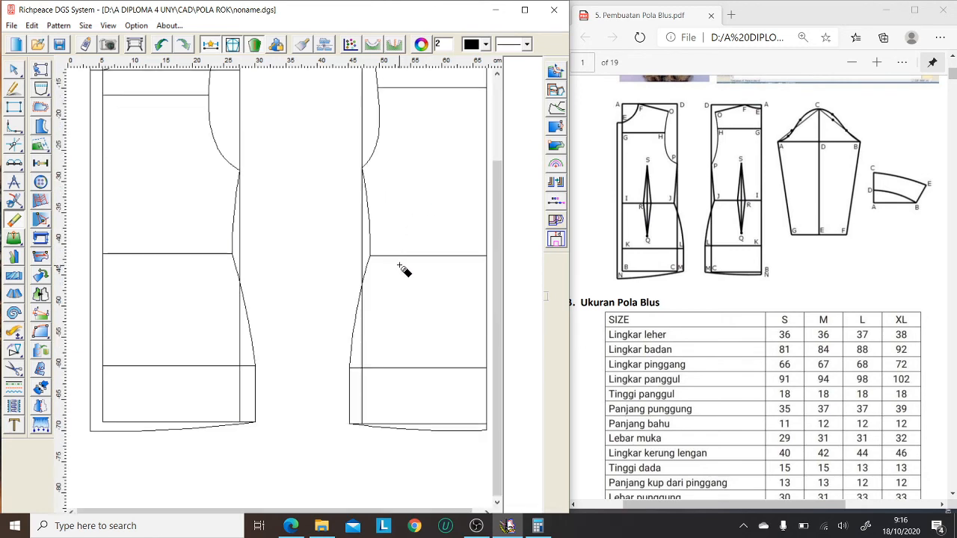
{"action": "scroll", "coordinate": [97, 117], "scroll_direction": "up", "scroll_amount": 2}
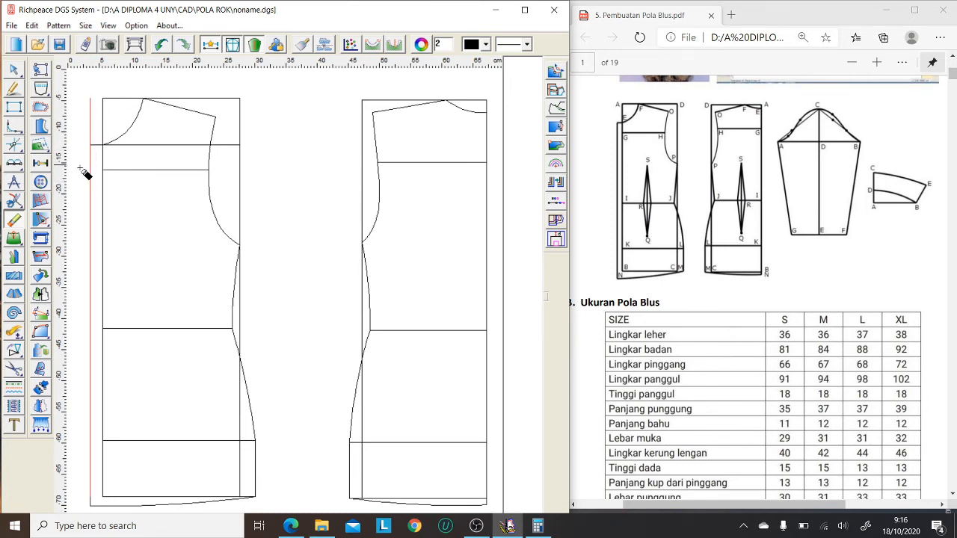
{"action": "left_click", "coordinate": [15, 200]}
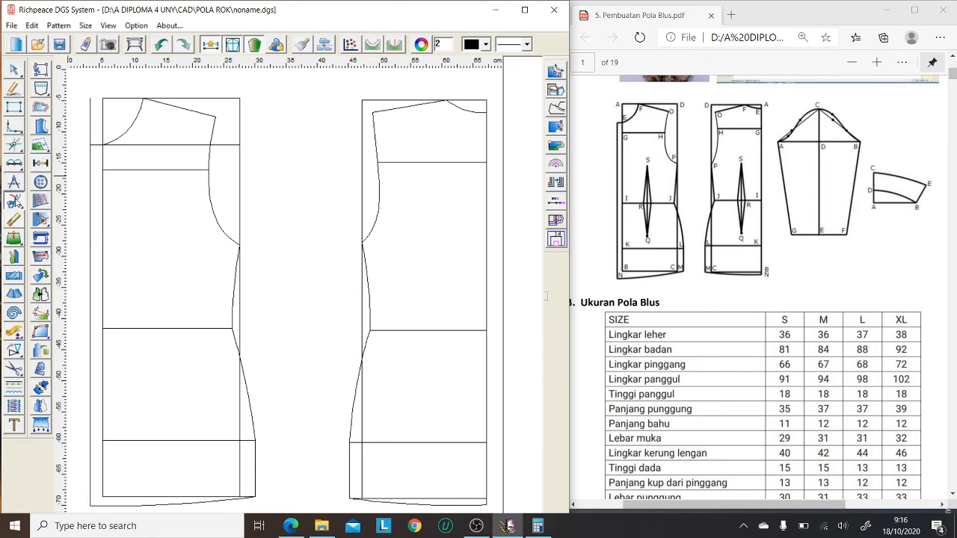
{"action": "left_click", "coordinate": [20, 199]}
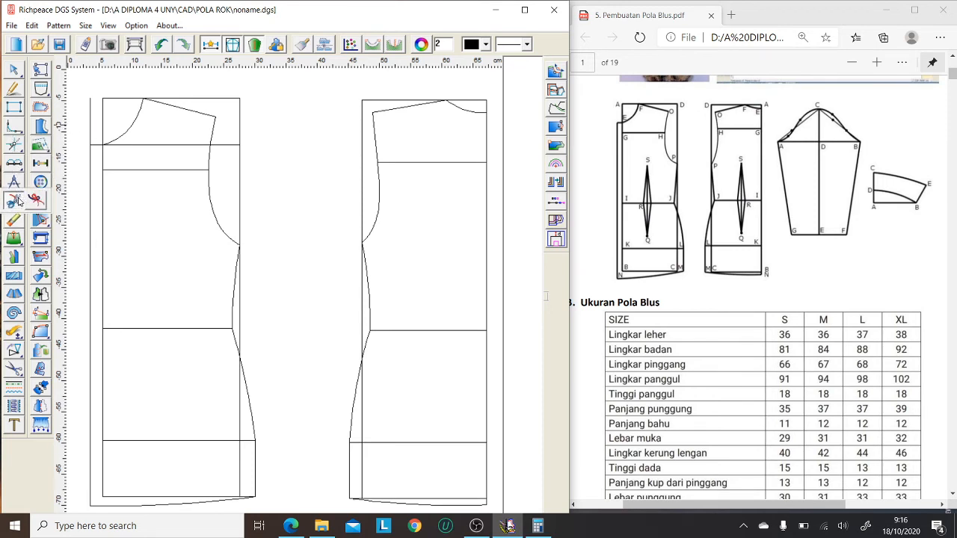
{"action": "left_click", "coordinate": [18, 200]}
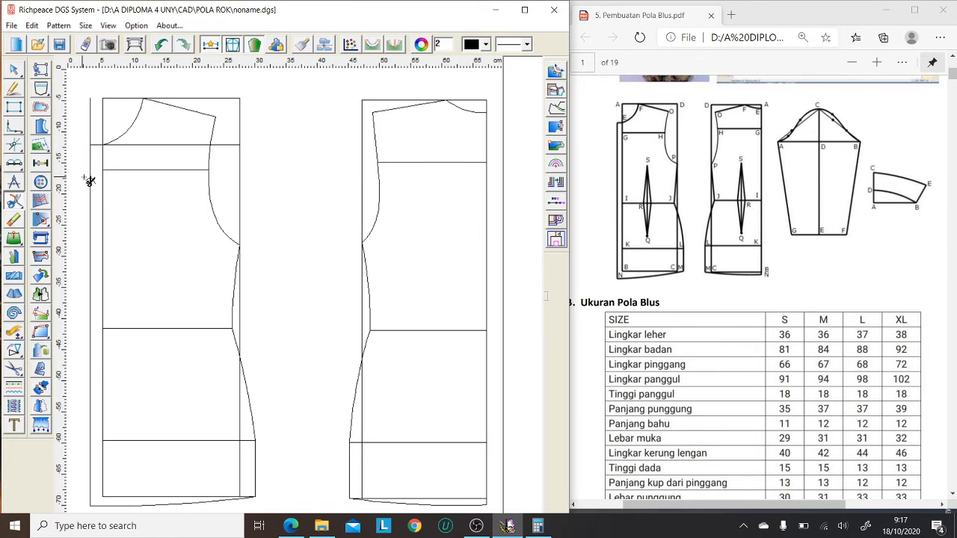
{"action": "left_click", "coordinate": [14, 221]}
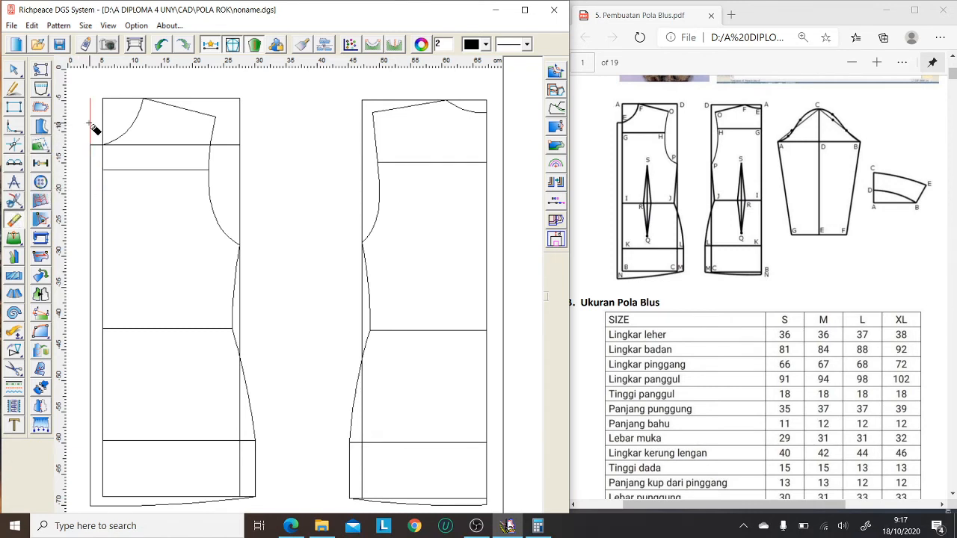
{"action": "scroll", "coordinate": [307, 278], "scroll_direction": "down", "scroll_amount": 1}
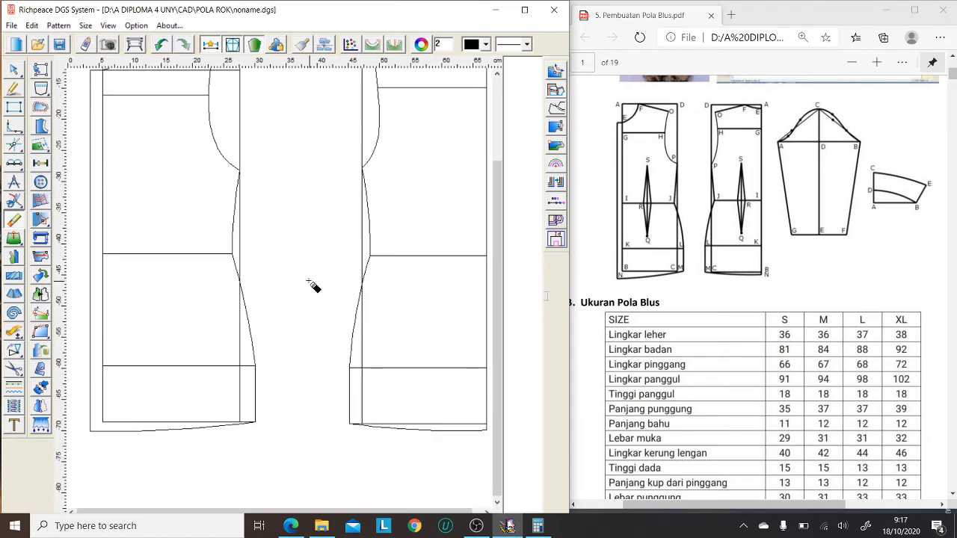
{"action": "scroll", "coordinate": [296, 266], "scroll_direction": "up", "scroll_amount": 1}
{"action": "scroll", "coordinate": [347, 211], "scroll_direction": "down", "scroll_amount": 1}
{"action": "scroll", "coordinate": [310, 282], "scroll_direction": "down", "scroll_amount": 1}
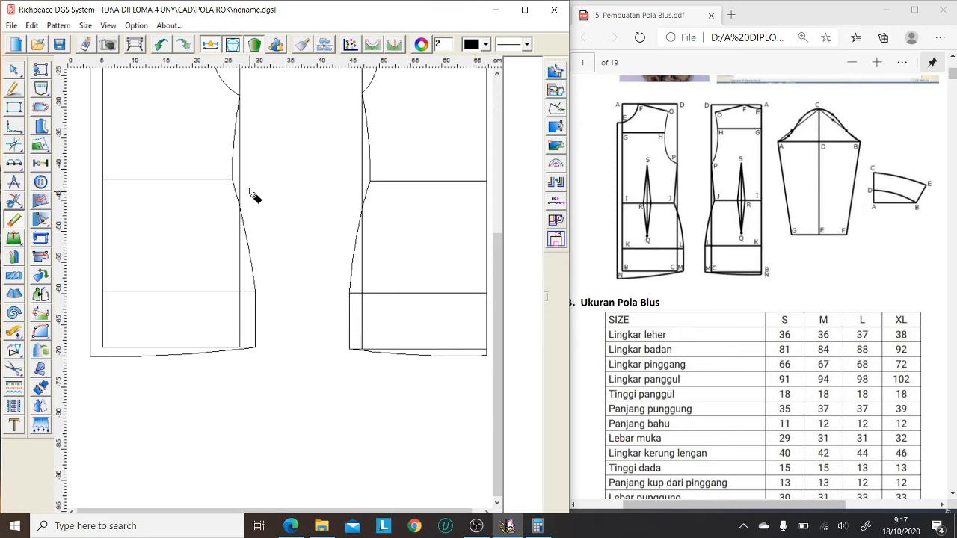
Step: Draw a 12 cm vertical line for the sleeve cap height in the empty area below the front and back
{"action": "left_click", "coordinate": [13, 88]}
{"action": "scroll", "coordinate": [279, 295], "scroll_direction": "down", "scroll_amount": 2}
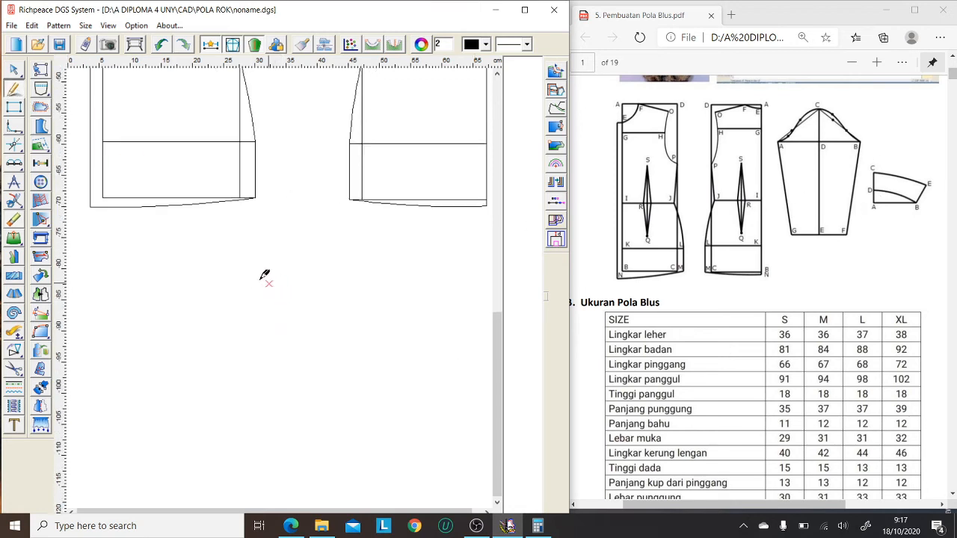
{"action": "left_click", "coordinate": [269, 246]}
{"action": "left_click", "coordinate": [271, 342]}
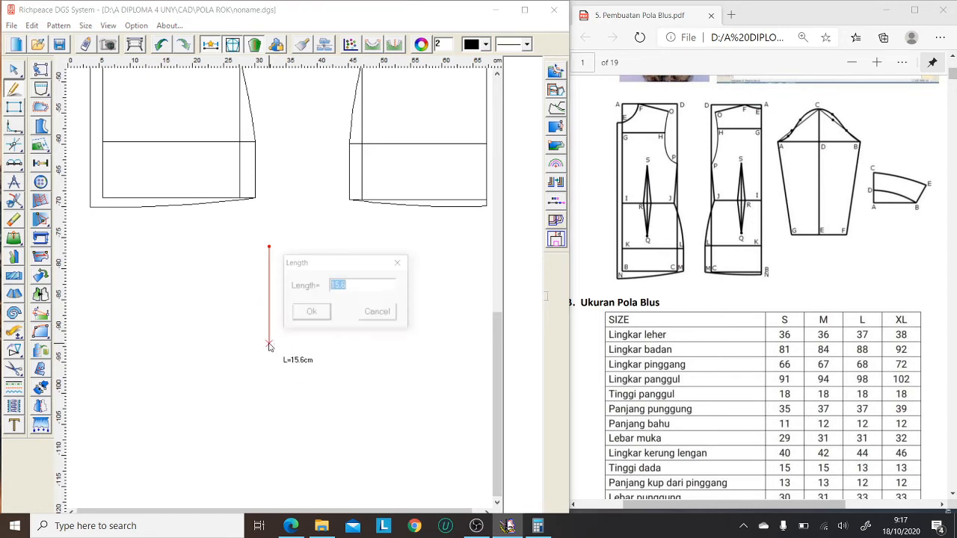
{"action": "type", "text": "12"}
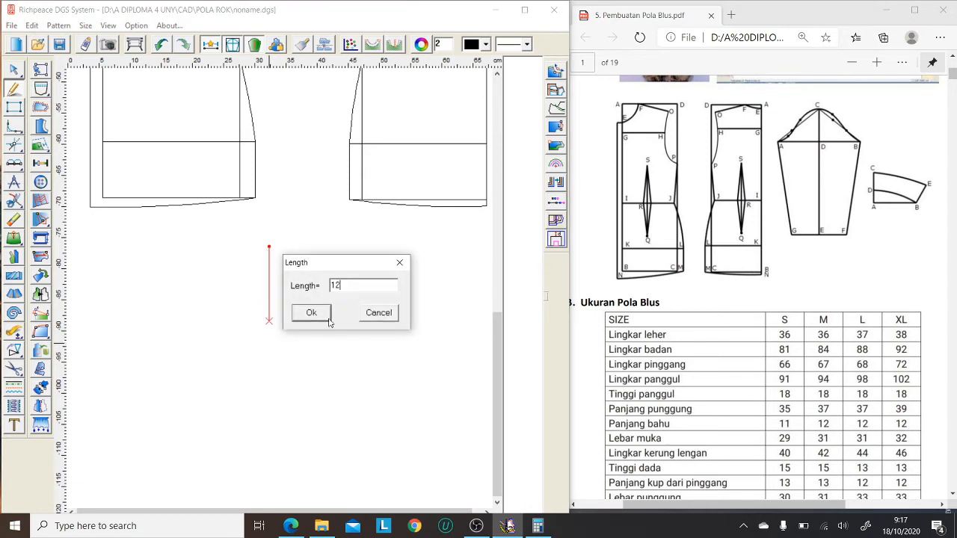
{"action": "left_click", "coordinate": [314, 314]}
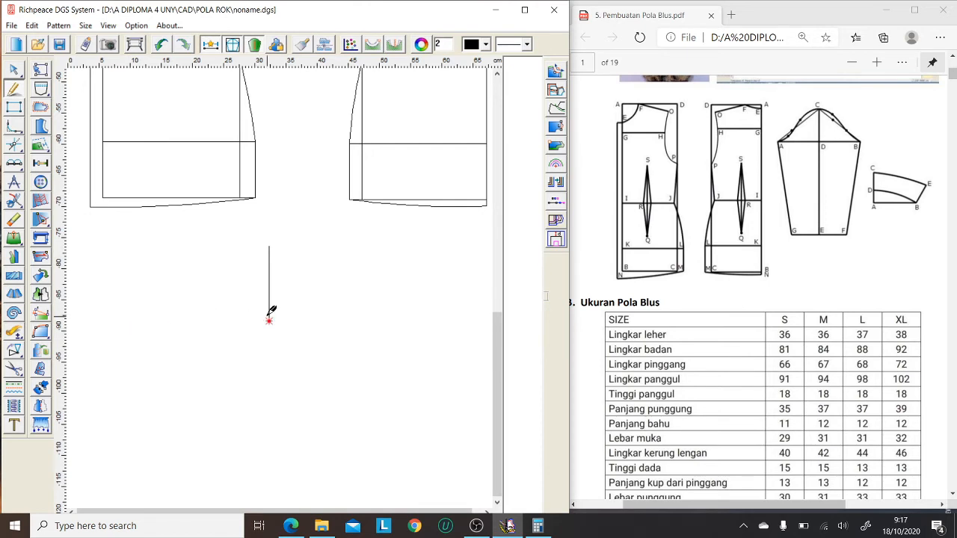
Step: Draw a 25 cm horizontal base line to each side from the lower end of the sleeve cap height line
{"action": "left_click", "coordinate": [441, 322]}
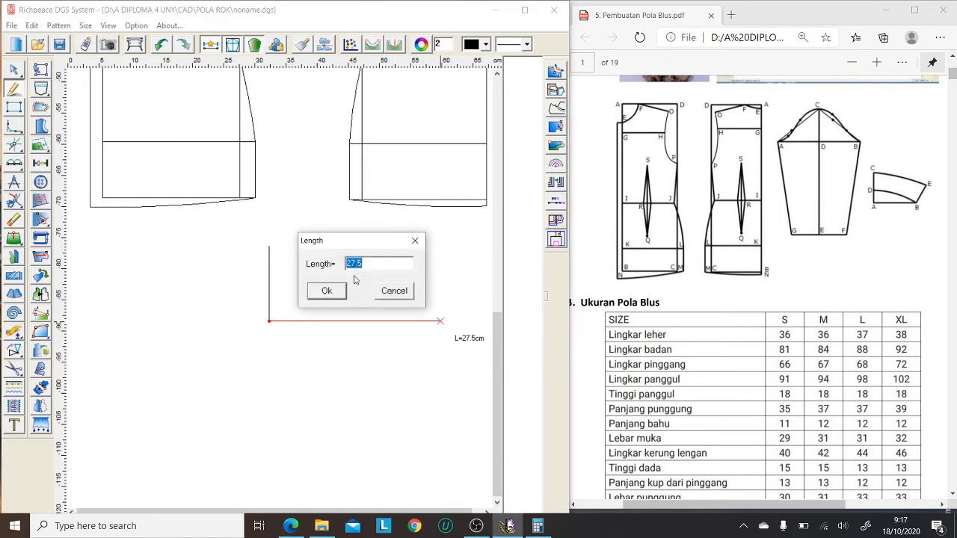
{"action": "type", "text": "25"}
{"action": "left_click", "coordinate": [335, 290]}
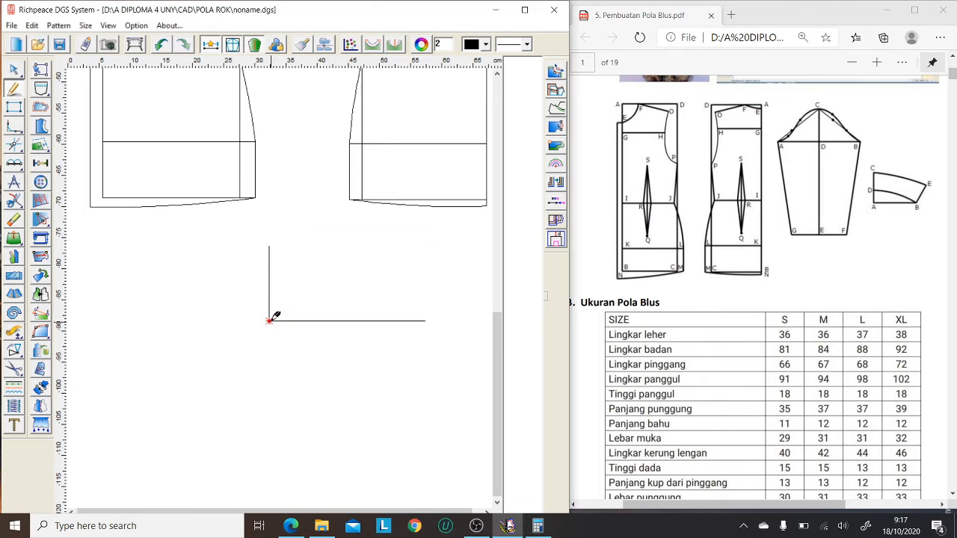
{"action": "left_click", "coordinate": [121, 341]}
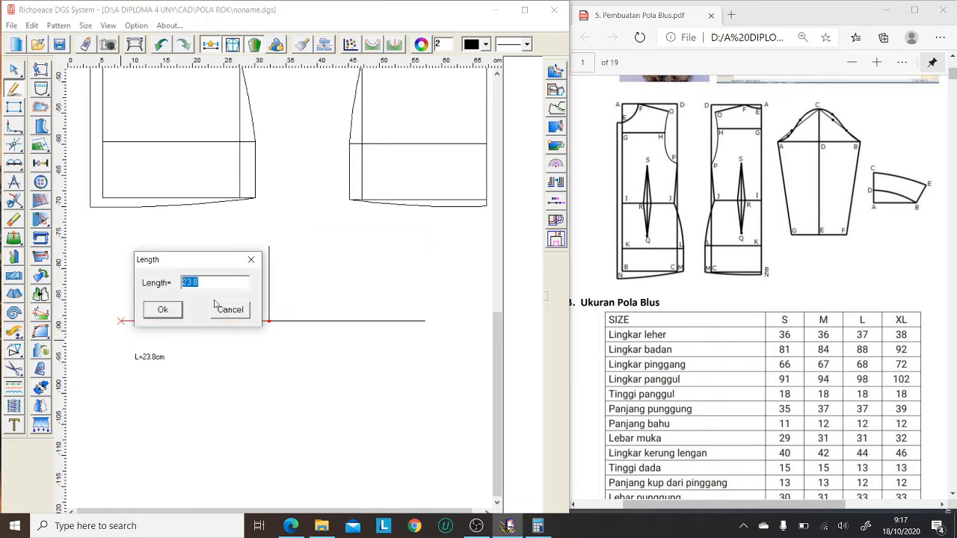
{"action": "type", "text": "25"}
{"action": "left_click", "coordinate": [165, 311]}
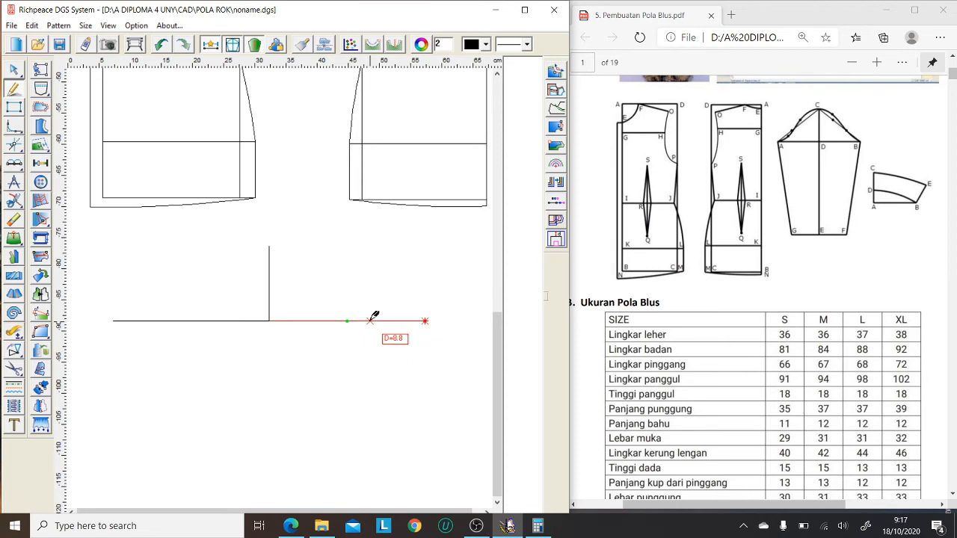
Step: Draw a 21 cm slanted line with the compasses from the sleeve cap's peak to the right half of the base line
{"action": "left_click", "coordinate": [14, 182]}
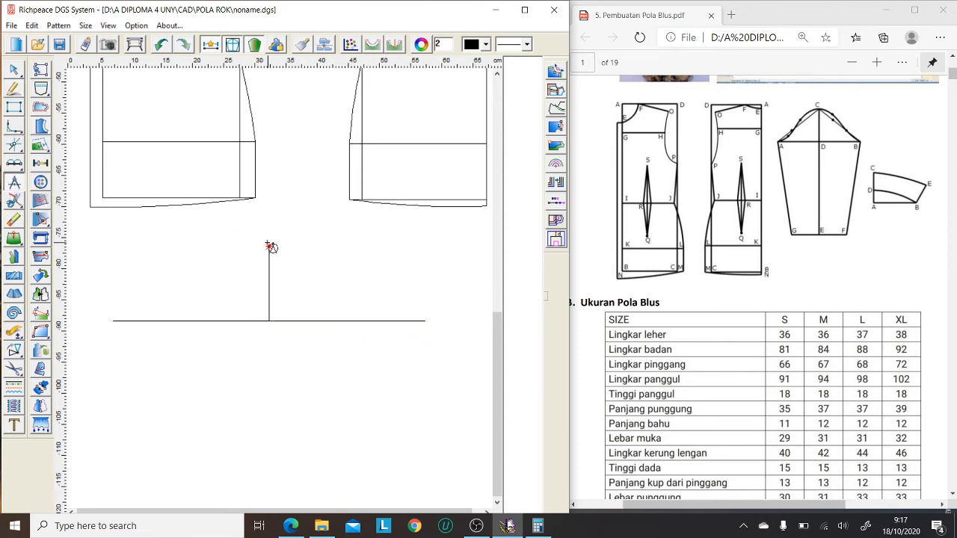
{"action": "left_click", "coordinate": [269, 246]}
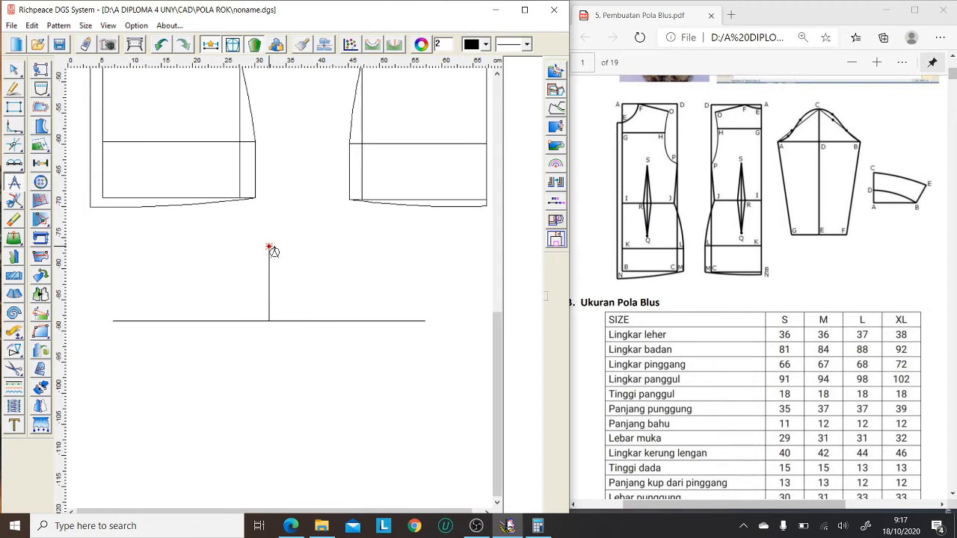
{"action": "left_click", "coordinate": [387, 321]}
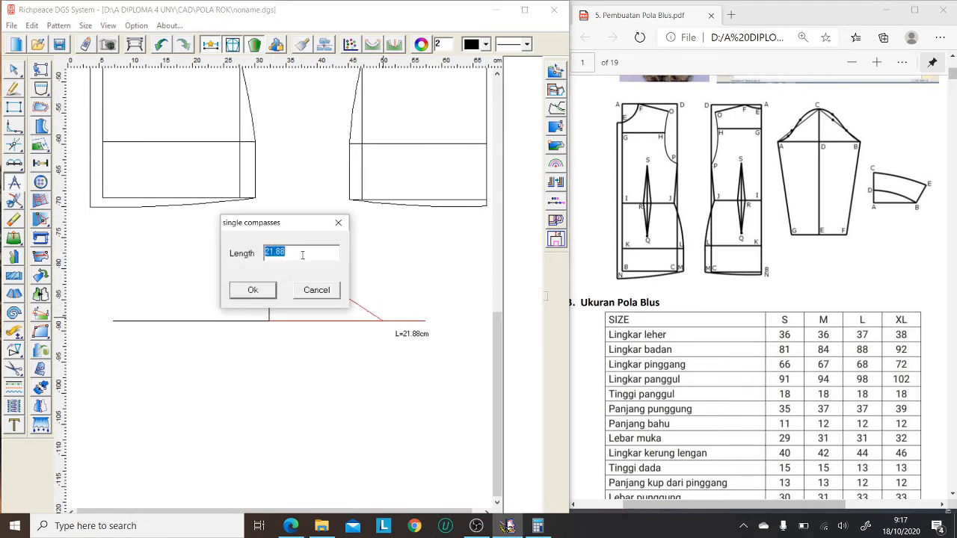
{"action": "type", "text": "21"}
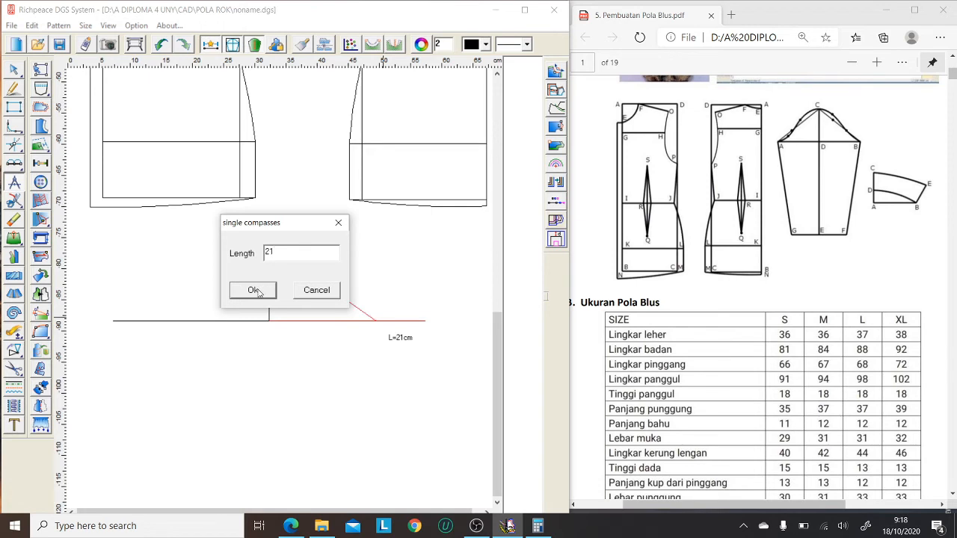
{"action": "left_click", "coordinate": [252, 290]}
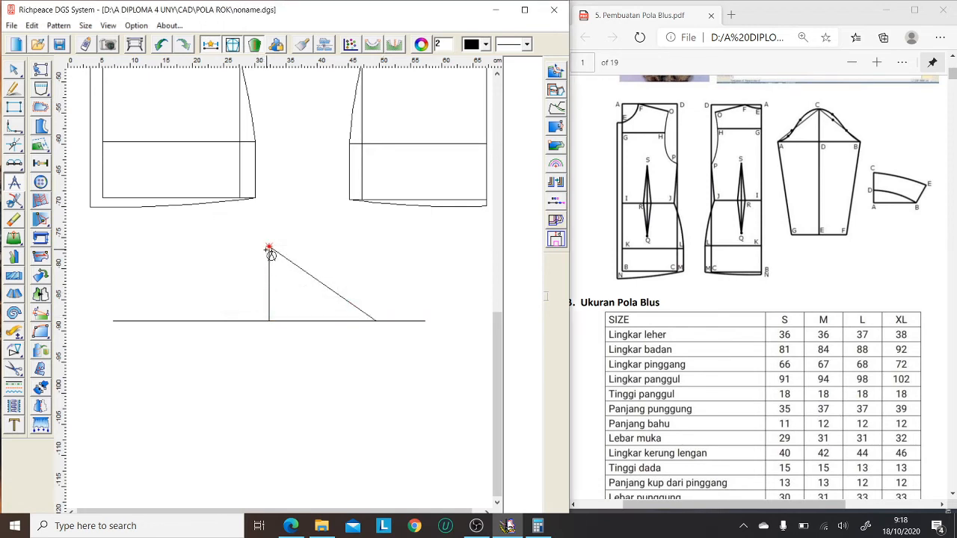
Step: Draw a 21 cm slanted line with the compasses from the sleeve cap's peak to the left half of the base line
{"action": "left_click", "coordinate": [269, 247]}
{"action": "left_click", "coordinate": [186, 321]}
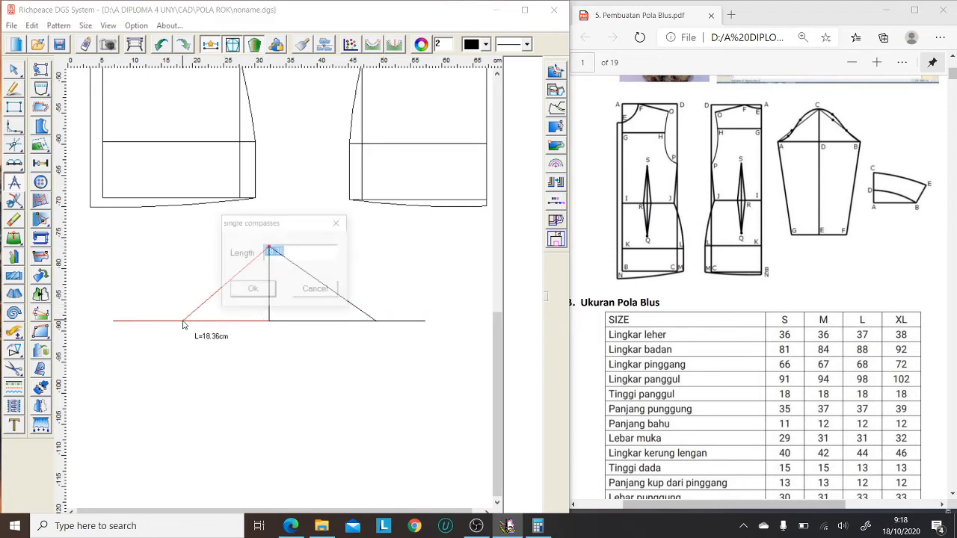
{"action": "type", "text": "21"}
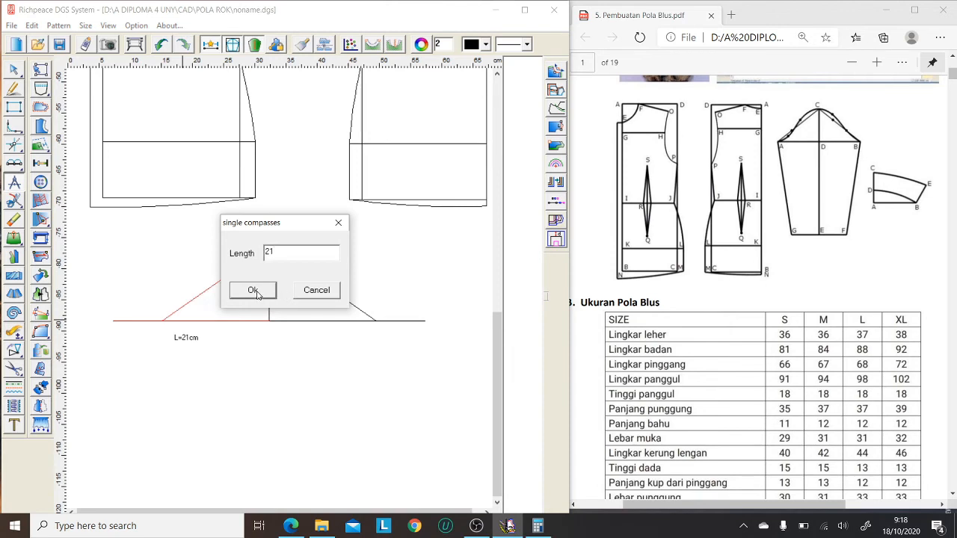
{"action": "left_click", "coordinate": [254, 291]}
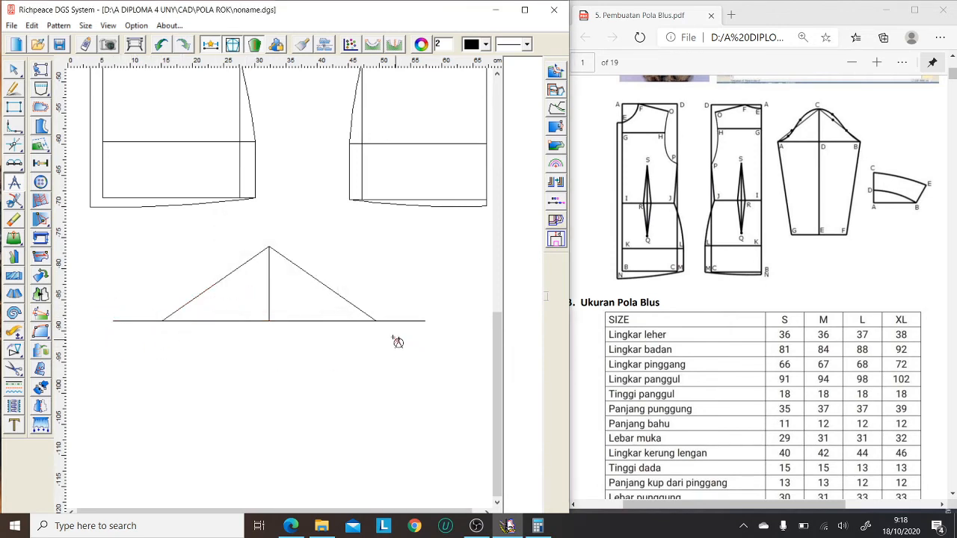
Step: Cut the sleeve base line where the slanted lines meet it and erase the excess at both ends
{"action": "left_click", "coordinate": [12, 200]}
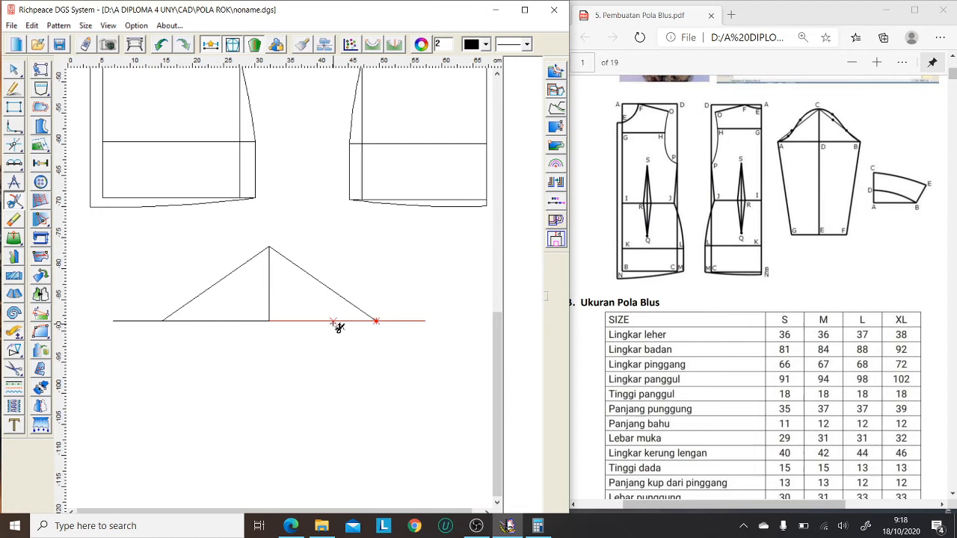
{"action": "left_click", "coordinate": [420, 323]}
{"action": "key", "text": "Return"}
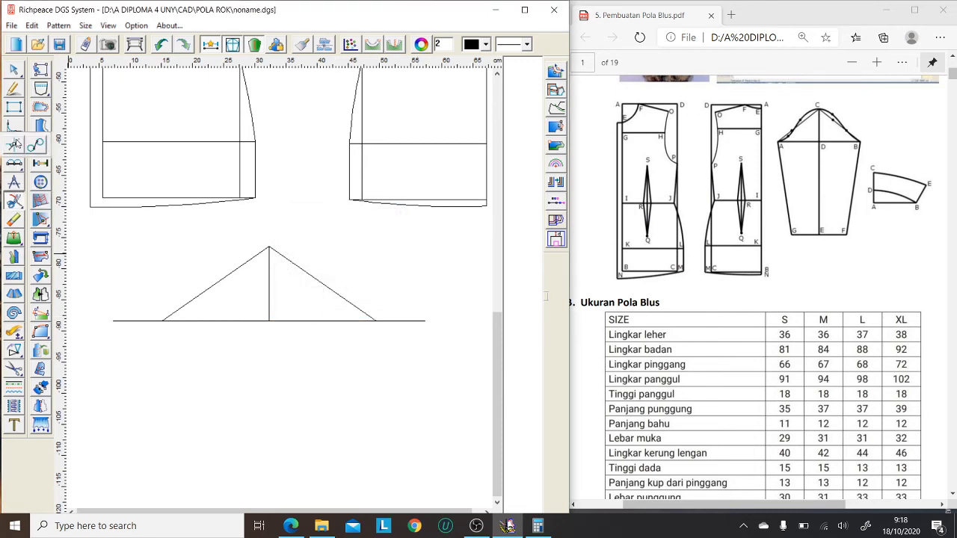
{"action": "left_click", "coordinate": [10, 221]}
{"action": "left_click", "coordinate": [137, 323]}
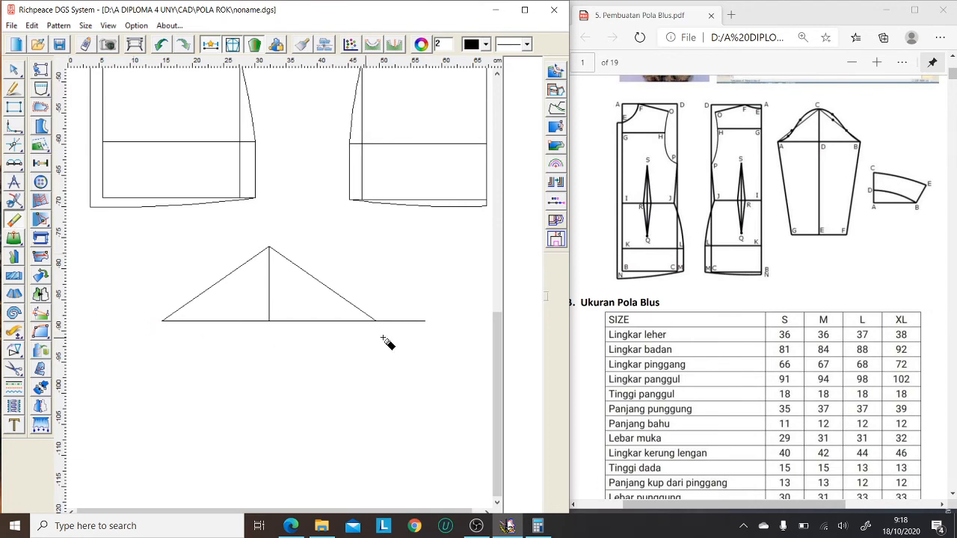
{"action": "left_click", "coordinate": [399, 323]}
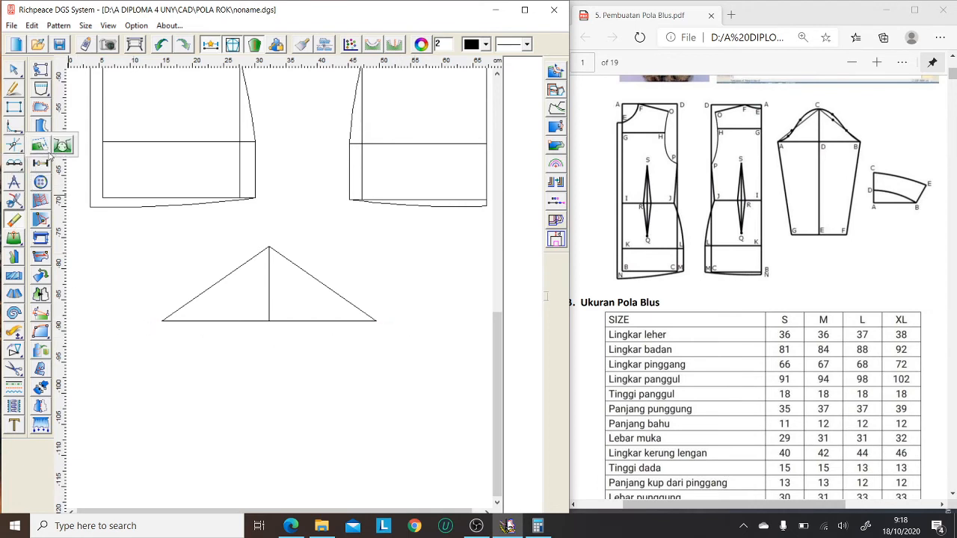
Step: Check the handout's sleeve measurements and draw a 38 cm vertical line down from the middle of the sleeve base line
{"action": "left_click", "coordinate": [13, 88]}
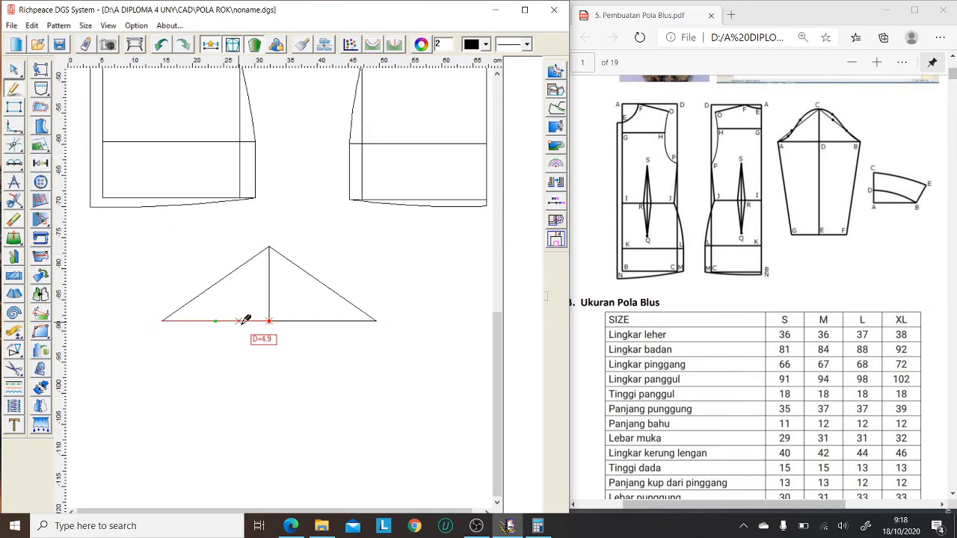
{"action": "scroll", "coordinate": [272, 310], "scroll_direction": "down", "scroll_amount": 3}
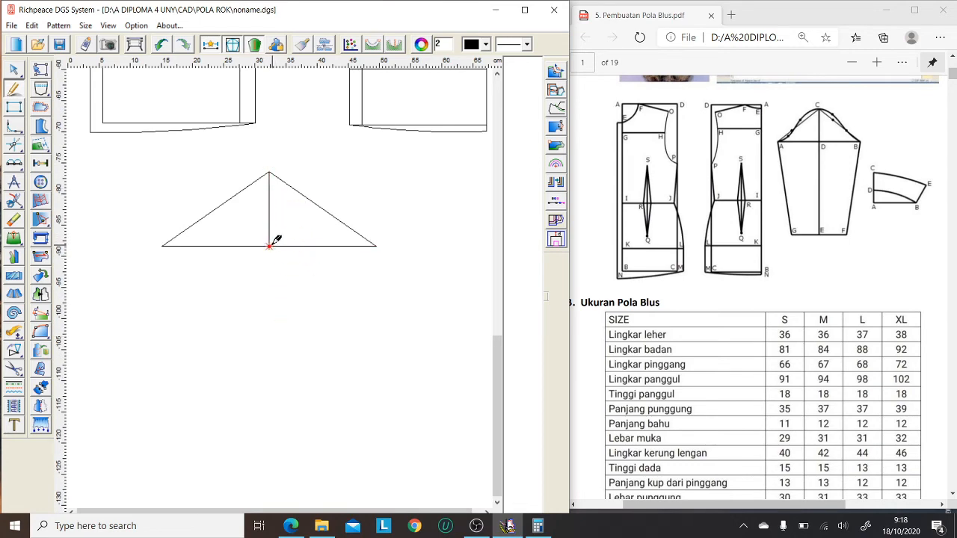
{"action": "scroll", "coordinate": [797, 284], "scroll_direction": "down", "scroll_amount": 20}
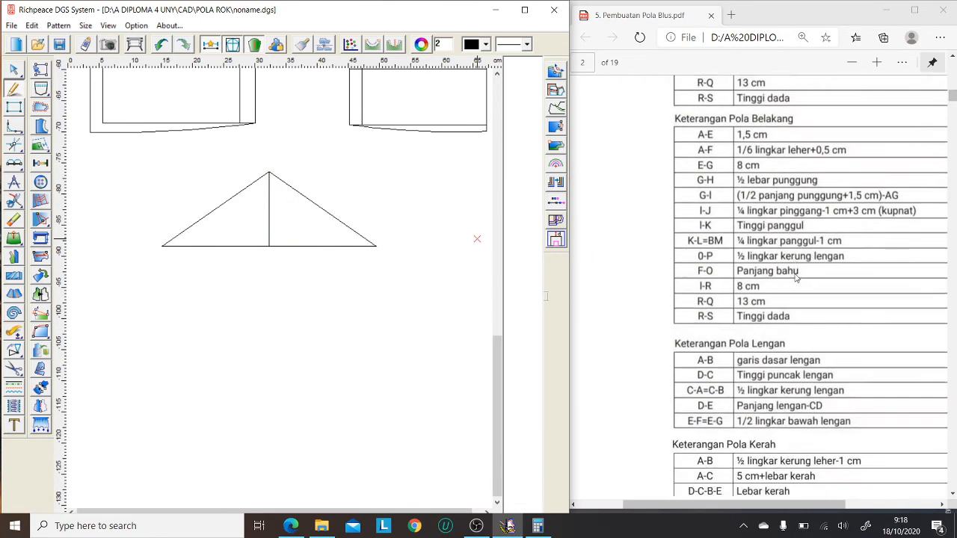
{"action": "scroll", "coordinate": [799, 285], "scroll_direction": "down", "scroll_amount": 15}
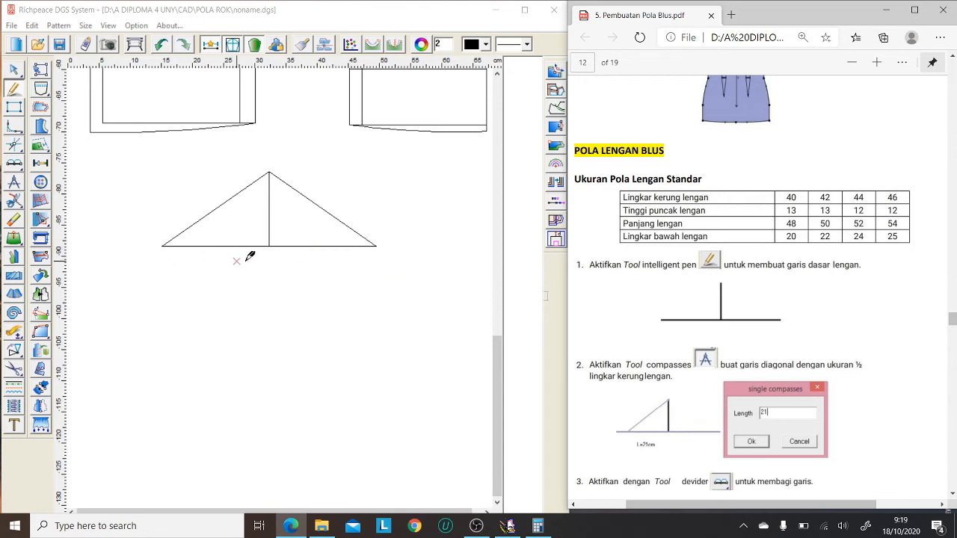
{"action": "left_click", "coordinate": [269, 245]}
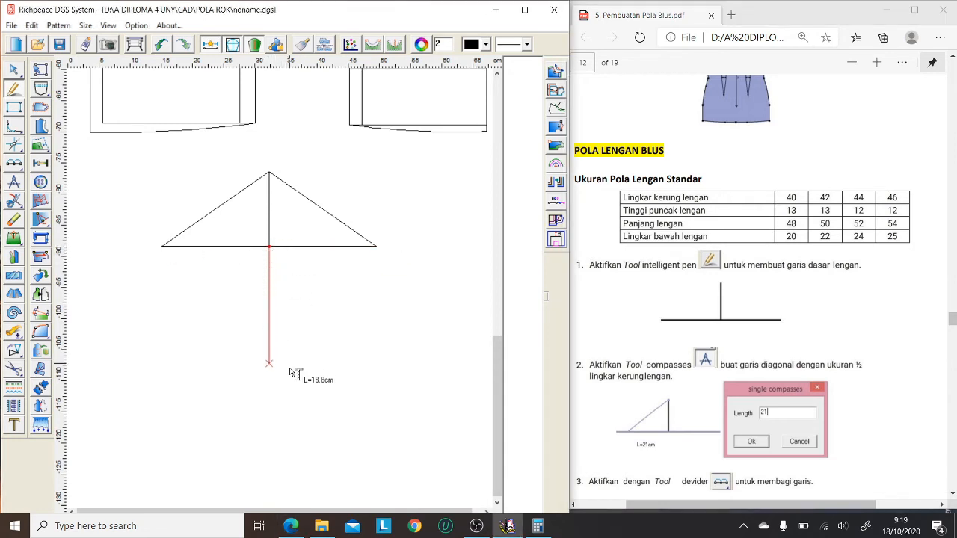
{"action": "key", "text": "Return"}
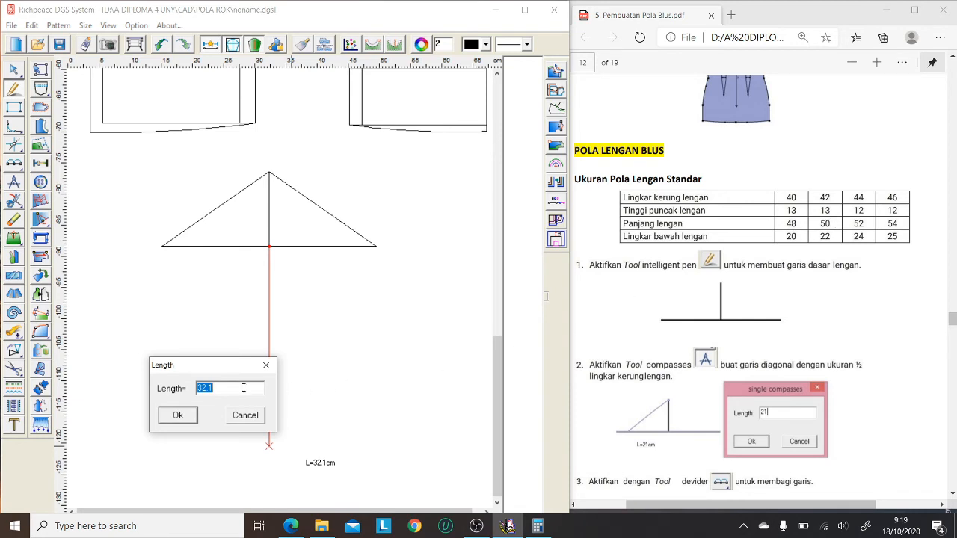
{"action": "type", "text": "38"}
{"action": "left_click", "coordinate": [180, 417]}
{"action": "scroll", "coordinate": [457, 423], "scroll_direction": "down", "scroll_amount": 2}
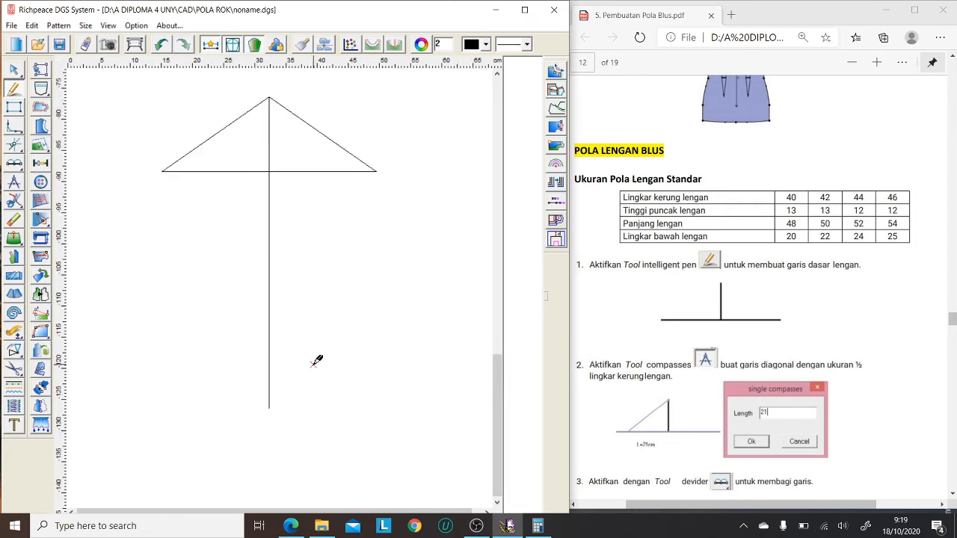
{"action": "left_click", "coordinate": [269, 407]}
{"action": "key", "text": "Return"}
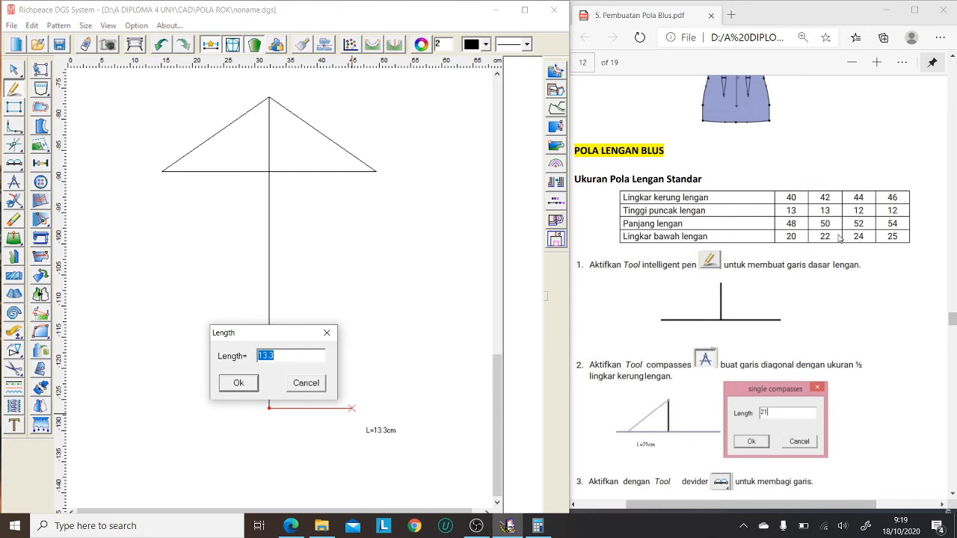
{"action": "left_click", "coordinate": [326, 333]}
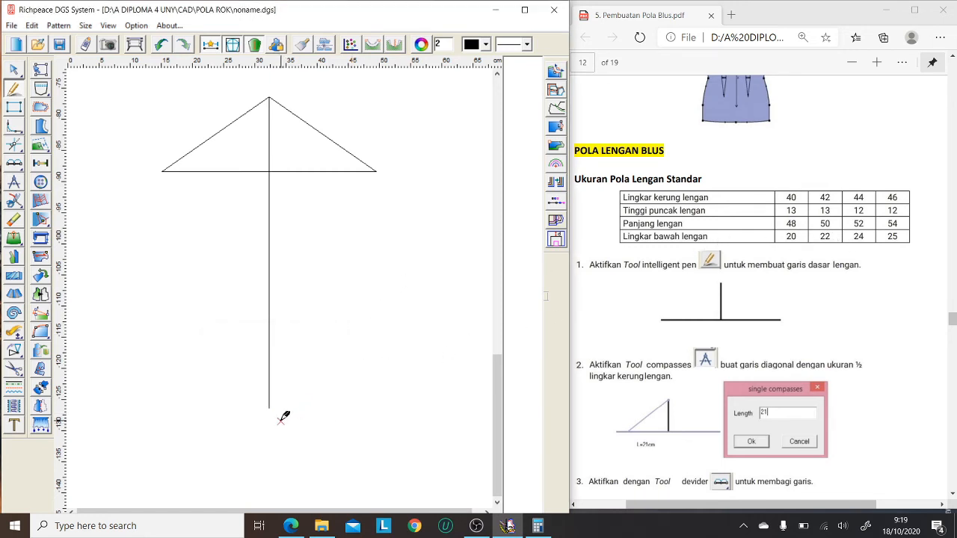
Step: Draw an 11 cm horizontal hem line to each side from the lower end of the sleeve's centre line
{"action": "left_click", "coordinate": [269, 406]}
{"action": "key", "text": "Return"}
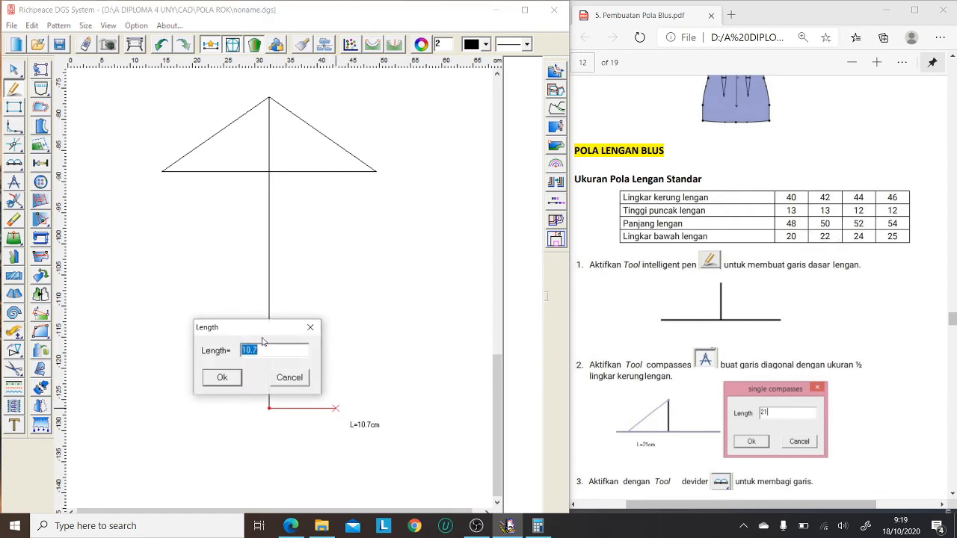
{"action": "type", "text": "10"}
{"action": "left_click", "coordinate": [222, 378]}
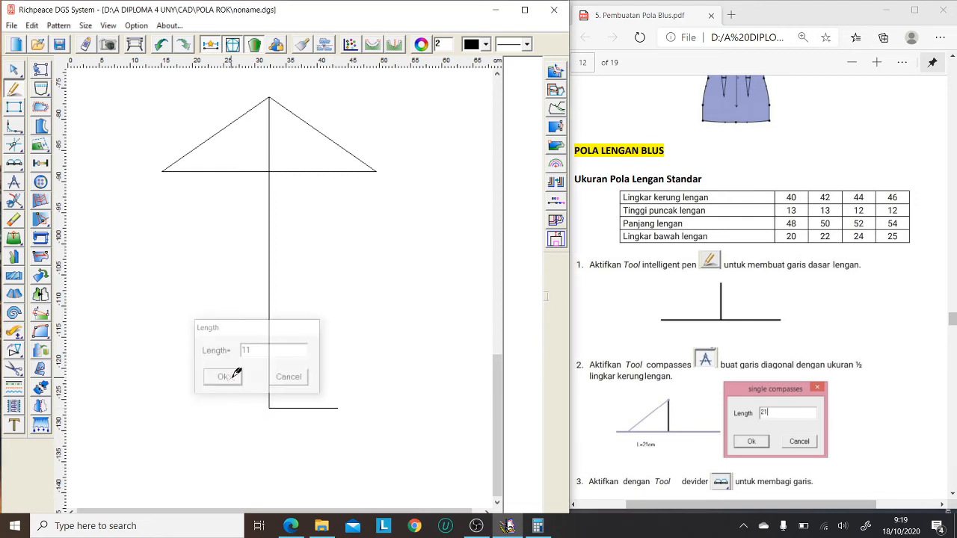
{"action": "left_click", "coordinate": [269, 408]}
{"action": "key", "text": "Return"}
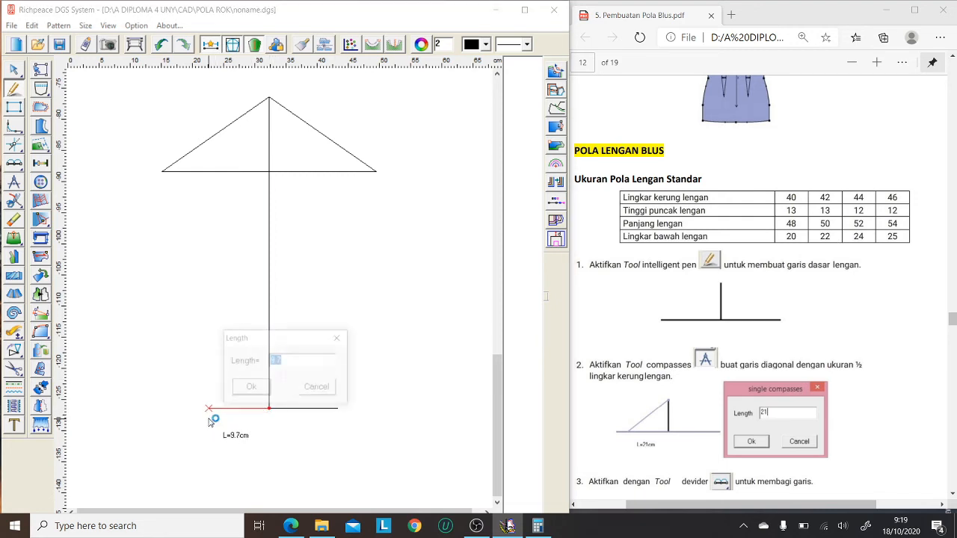
{"action": "type", "text": "10"}
{"action": "left_click", "coordinate": [251, 387]}
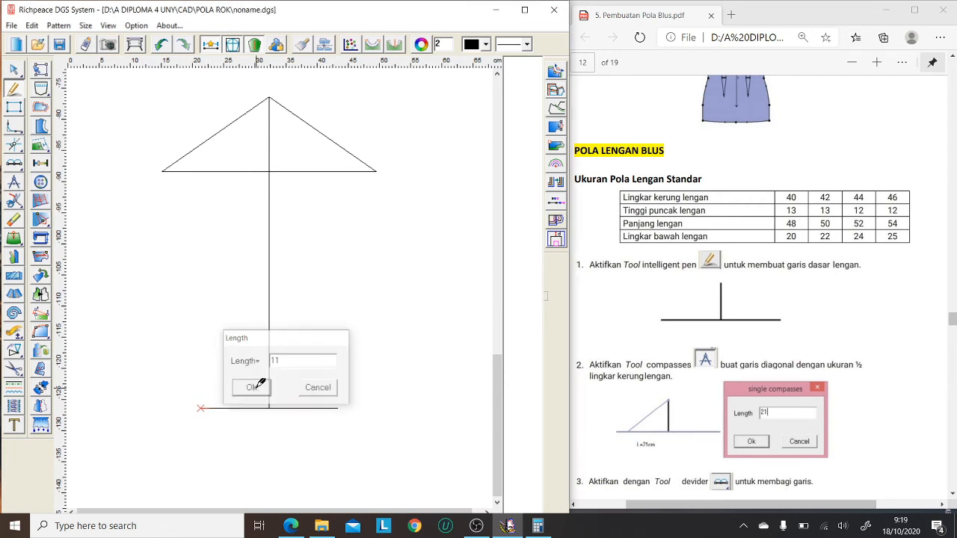
Step: Draw both sleeve side seams by joining the ends of the base line to the matching ends of the hem line
{"action": "left_click", "coordinate": [163, 171]}
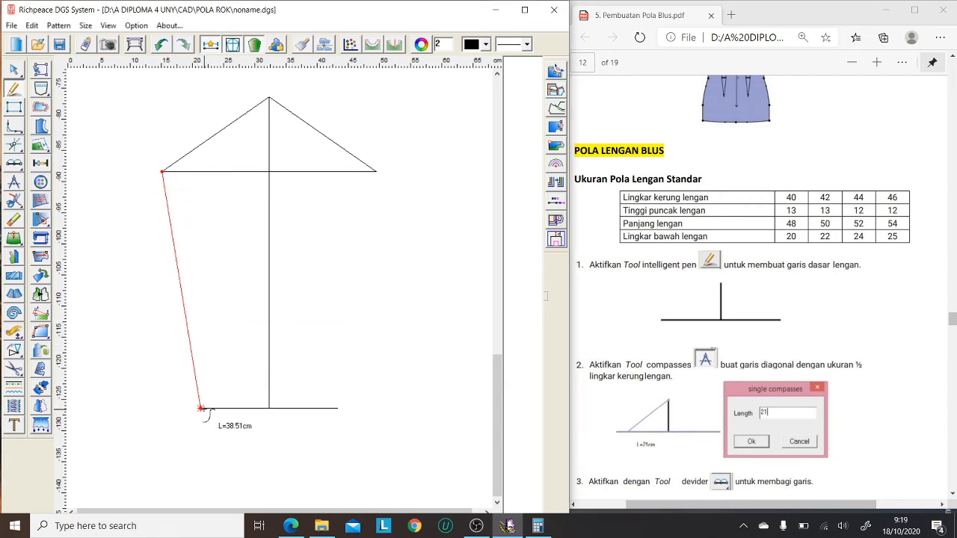
{"action": "left_click", "coordinate": [200, 408]}
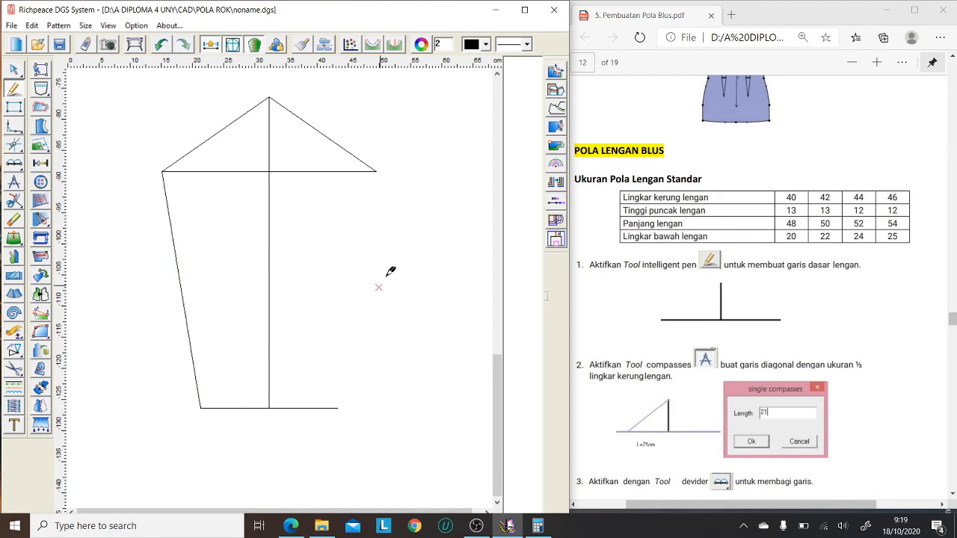
{"action": "left_click", "coordinate": [376, 171]}
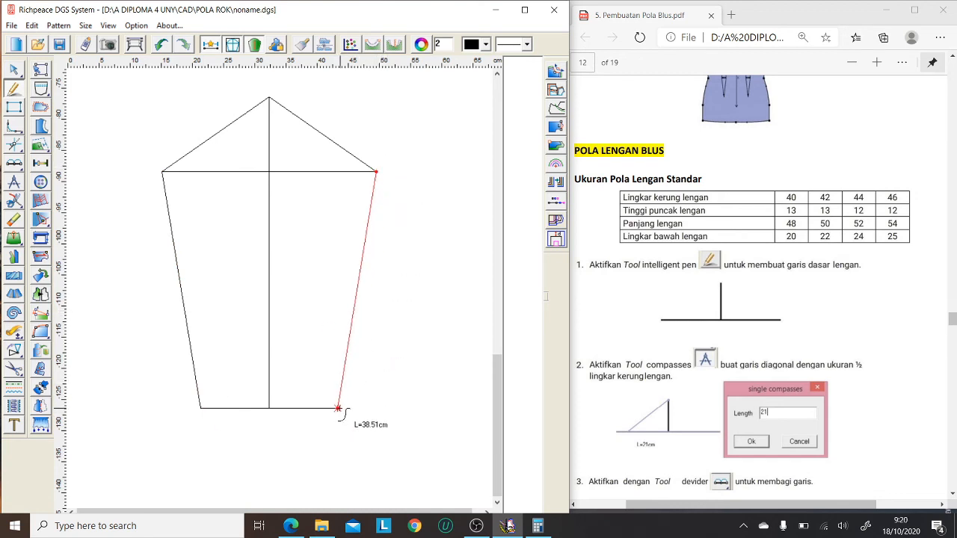
{"action": "left_click", "coordinate": [338, 408]}
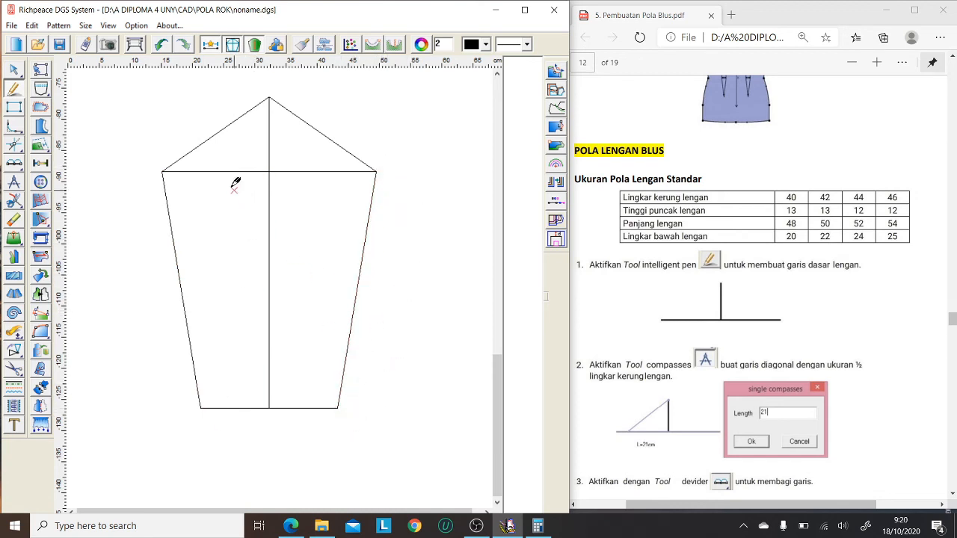
Step: Divide the left and right slanted sleeve cap lines into 3 equal parts each with the Divider
{"action": "scroll", "coordinate": [229, 171], "scroll_direction": "up", "scroll_amount": 2}
{"action": "left_click", "coordinate": [162, 246]}
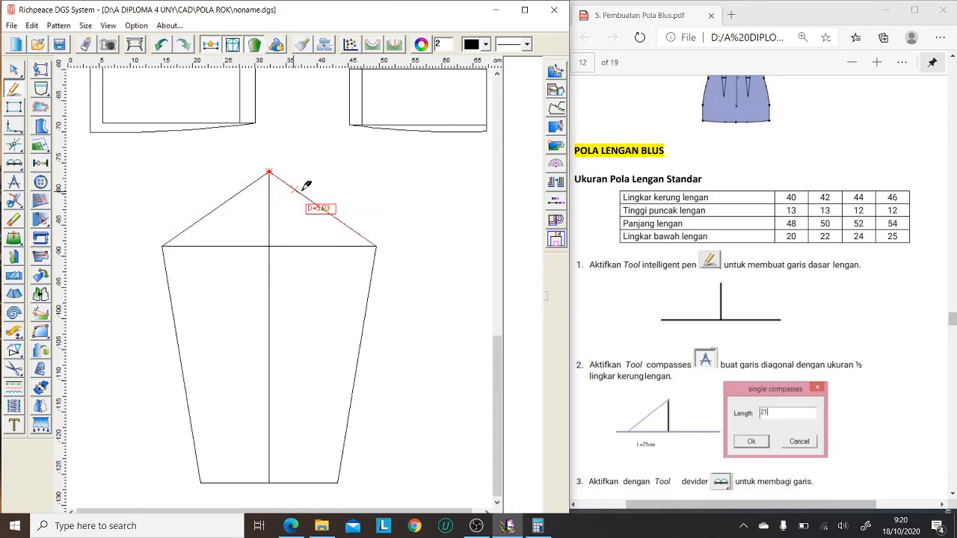
{"action": "mouse_move", "coordinate": [20, 166]}
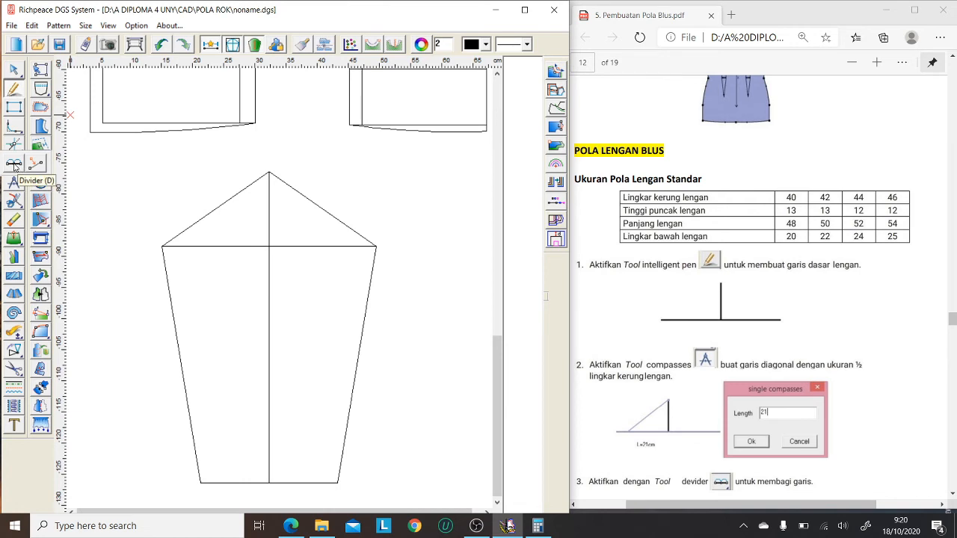
{"action": "left_click", "coordinate": [13, 165]}
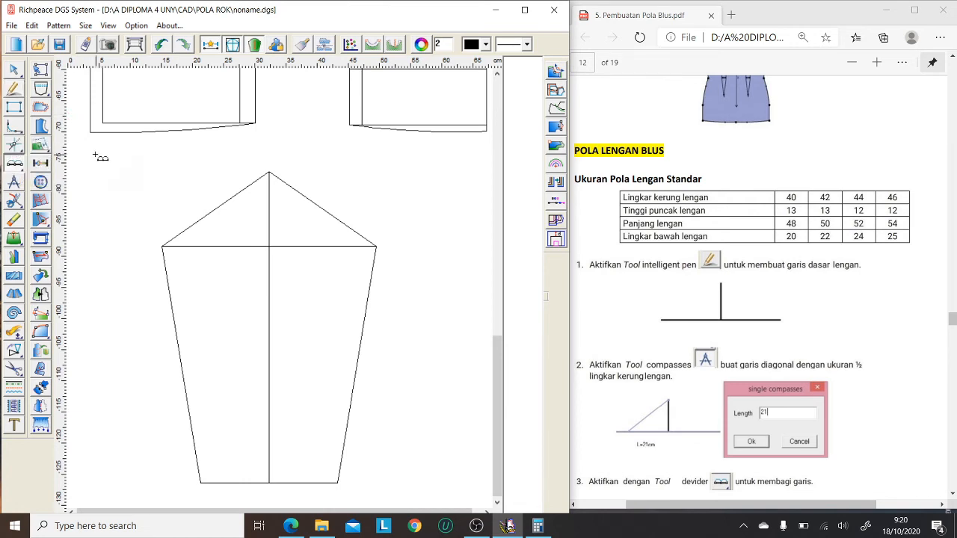
{"action": "left_click", "coordinate": [216, 210]}
{"action": "double_click", "coordinate": [440, 44]}
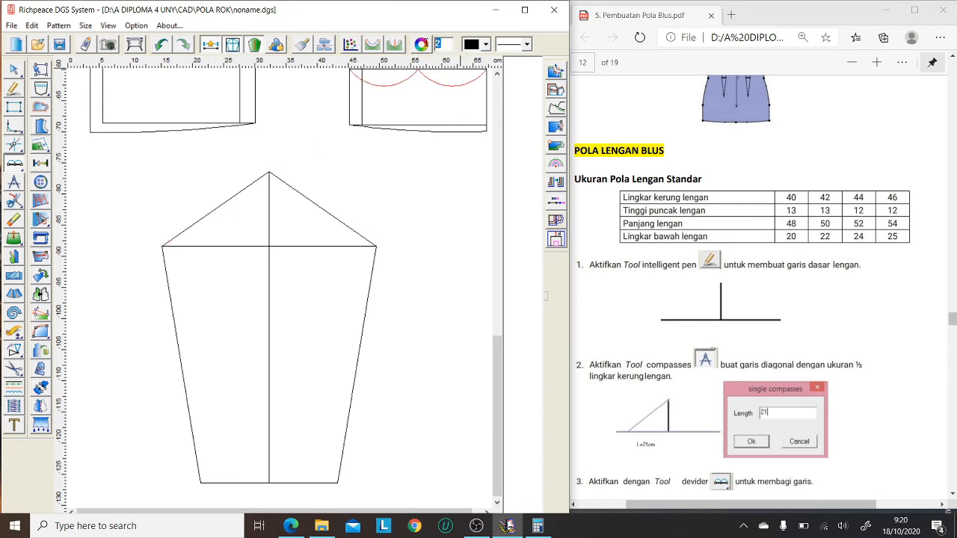
{"action": "type", "text": "3"}
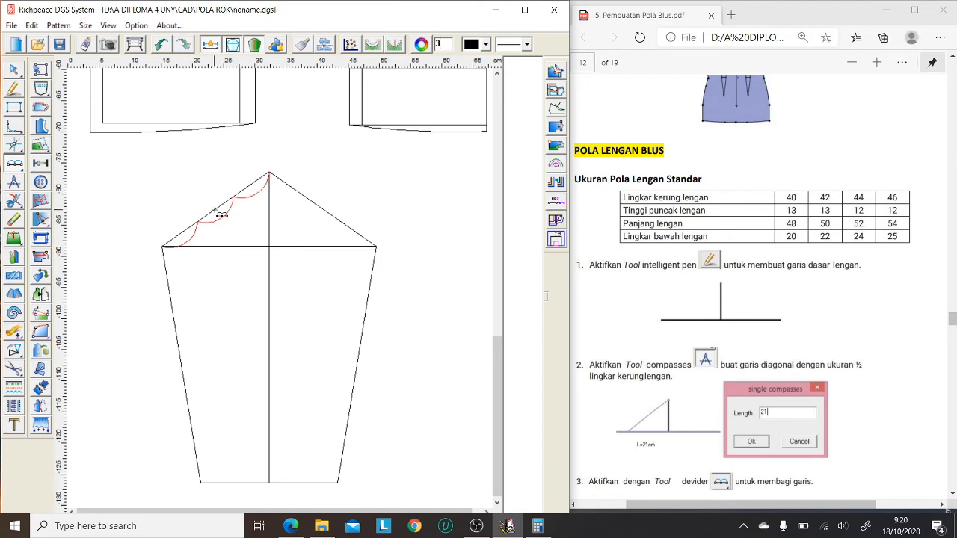
{"action": "left_click", "coordinate": [221, 215]}
{"action": "left_click", "coordinate": [333, 217]}
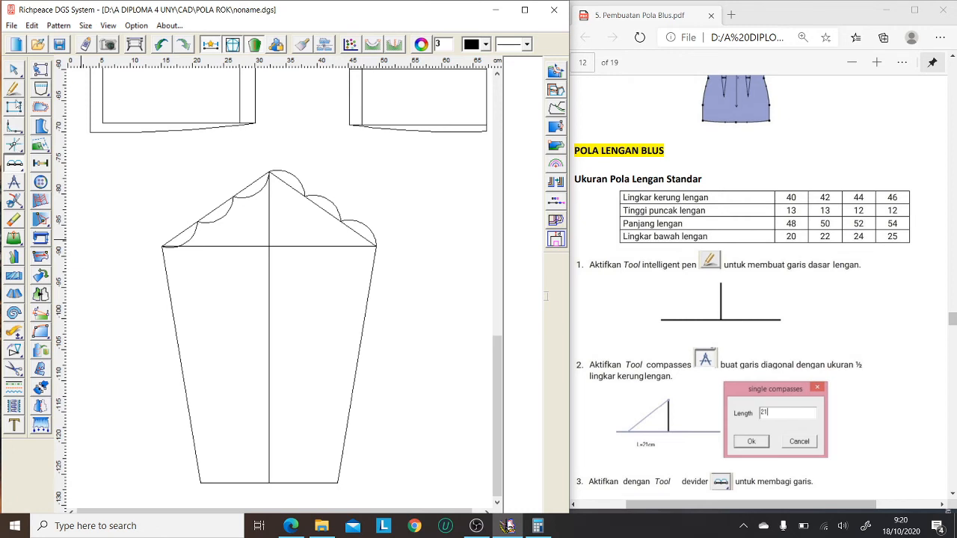
Step: Draw a 0.5 cm inward guide line with the Intelligent Pen from the middle of the lowest third of the left sleeve cap line
{"action": "left_click", "coordinate": [13, 89]}
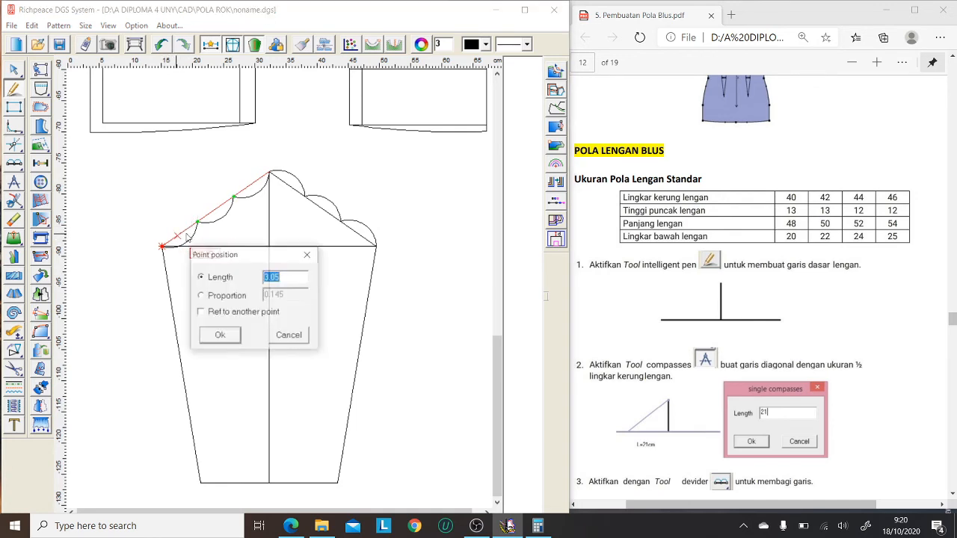
{"action": "left_click", "coordinate": [177, 235]}
{"action": "type", "text": "3"}
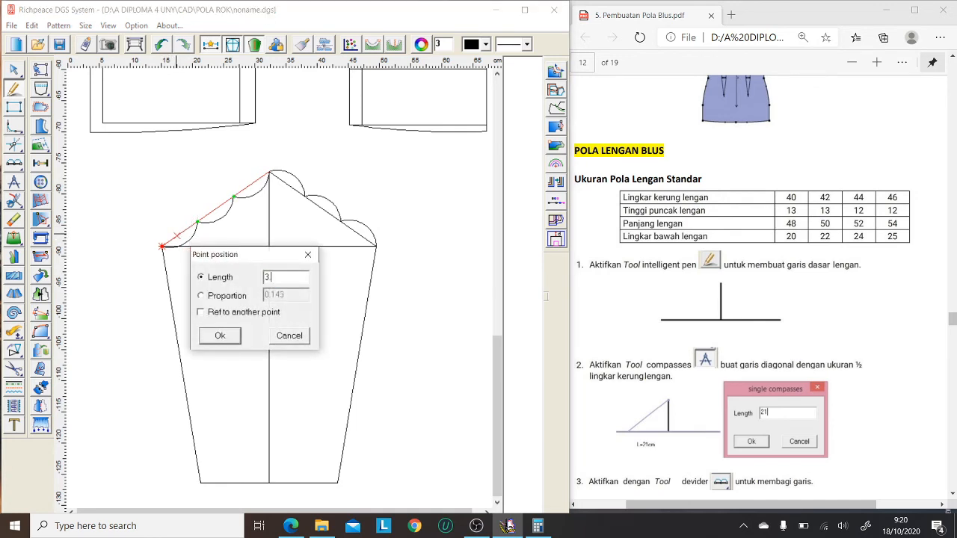
{"action": "left_click", "coordinate": [220, 336]}
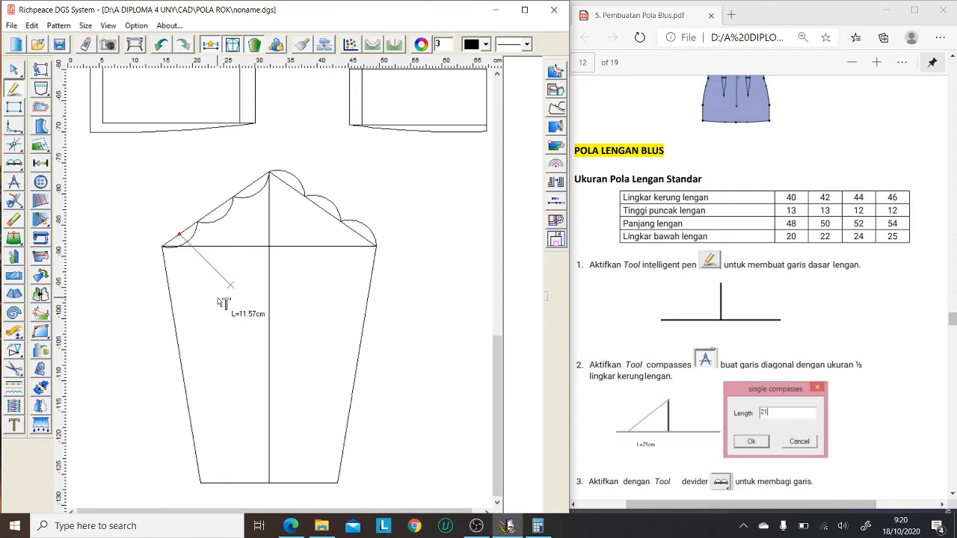
{"action": "key", "text": "Return"}
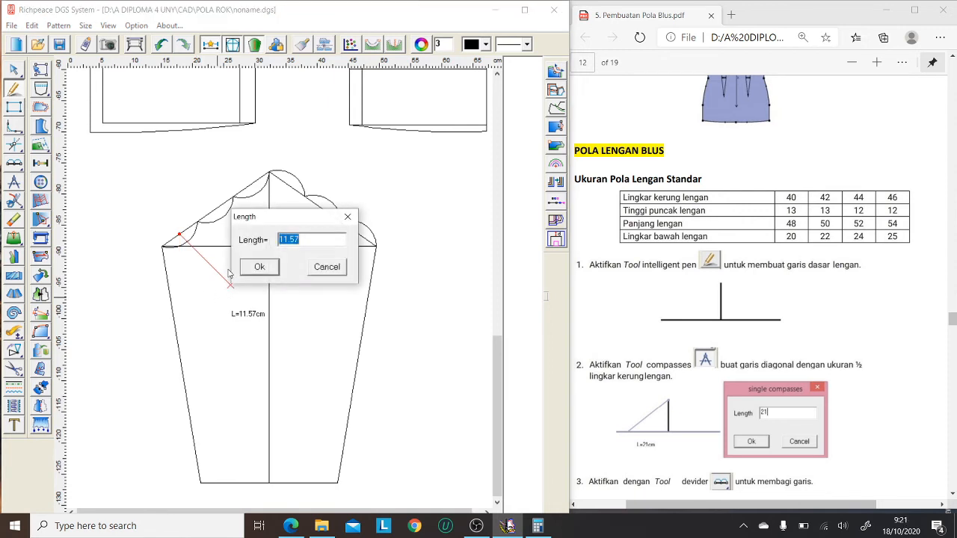
{"action": "type", "text": "0.5"}
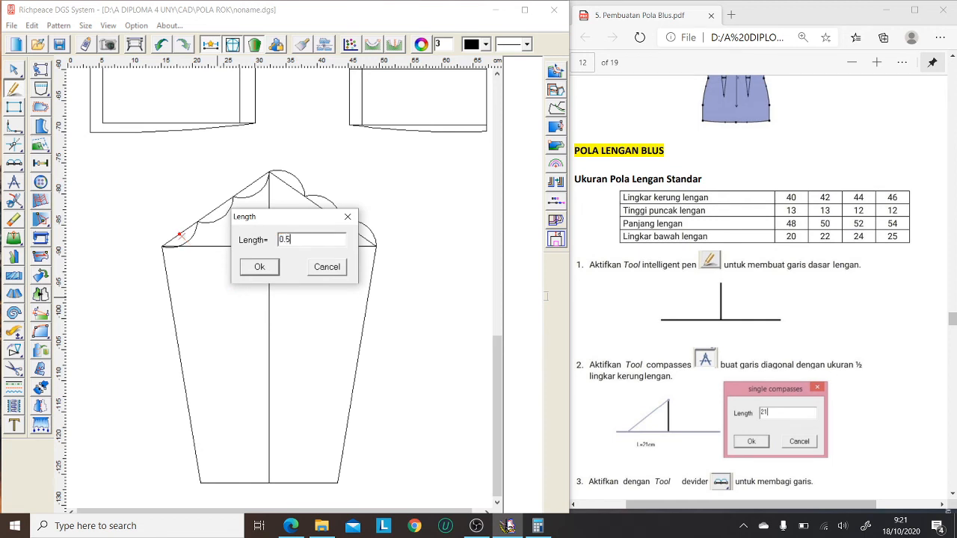
{"action": "left_click", "coordinate": [259, 270]}
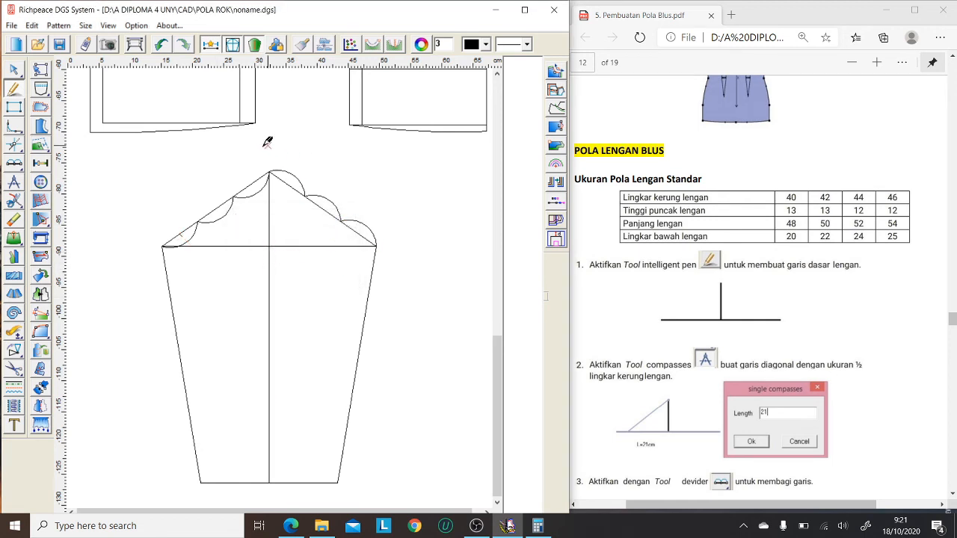
Step: Draw a 1 cm outward guide line from the upper division point of the left sleeve cap line
{"action": "left_click", "coordinate": [235, 195]}
{"action": "left_click", "coordinate": [213, 176]}
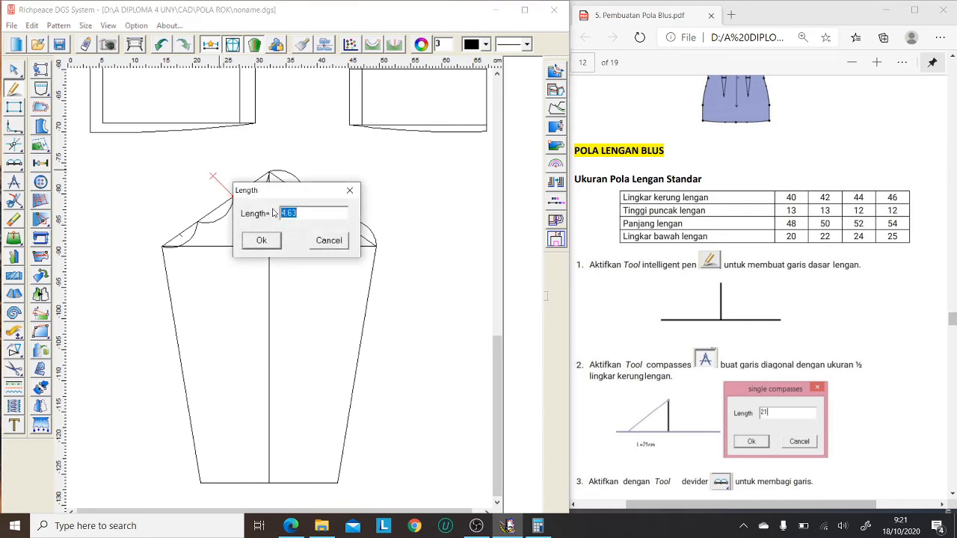
{"action": "type", "text": "1"}
{"action": "left_click", "coordinate": [262, 240]}
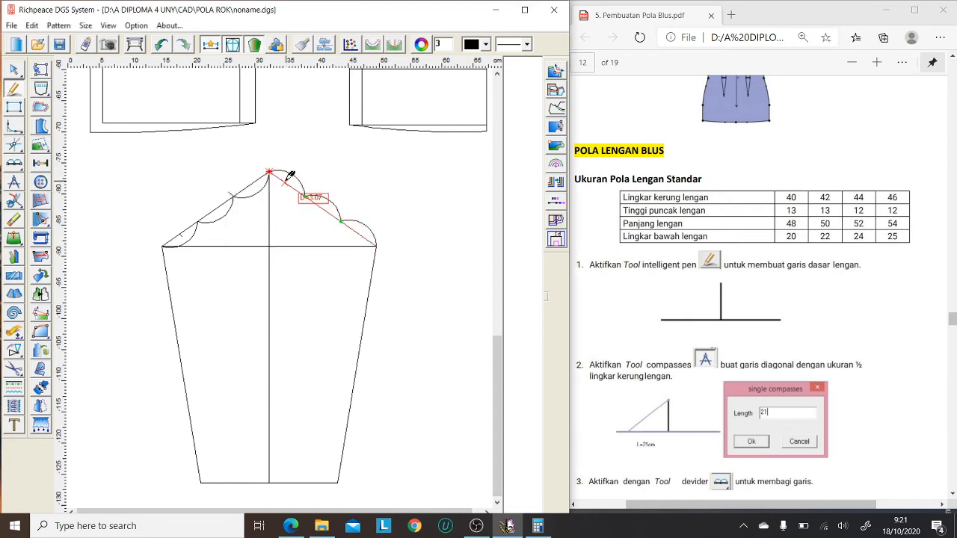
Step: Draw a 1 cm outward guide line from a point 3.5 cm below the apex on the right sleeve cap line
{"action": "left_click", "coordinate": [293, 177]}
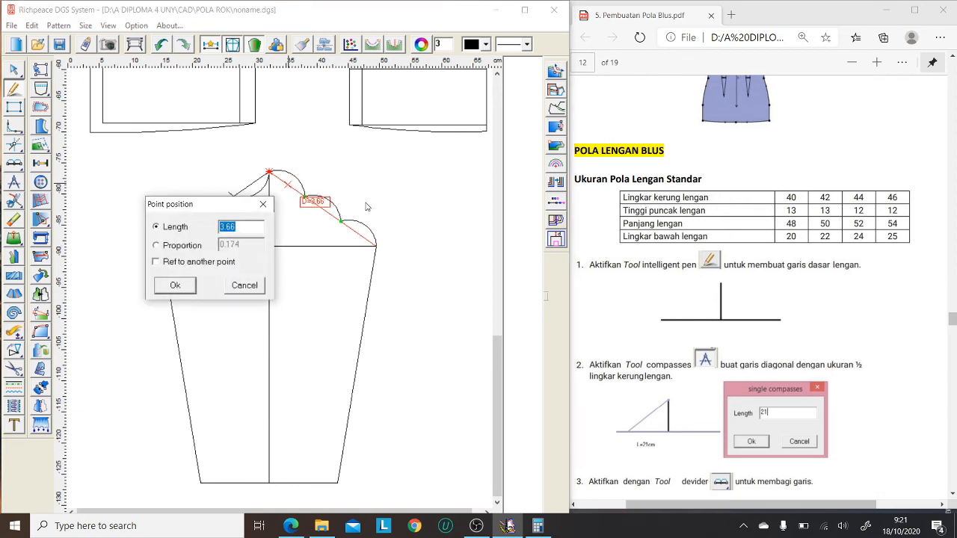
{"action": "type", "text": "3"}
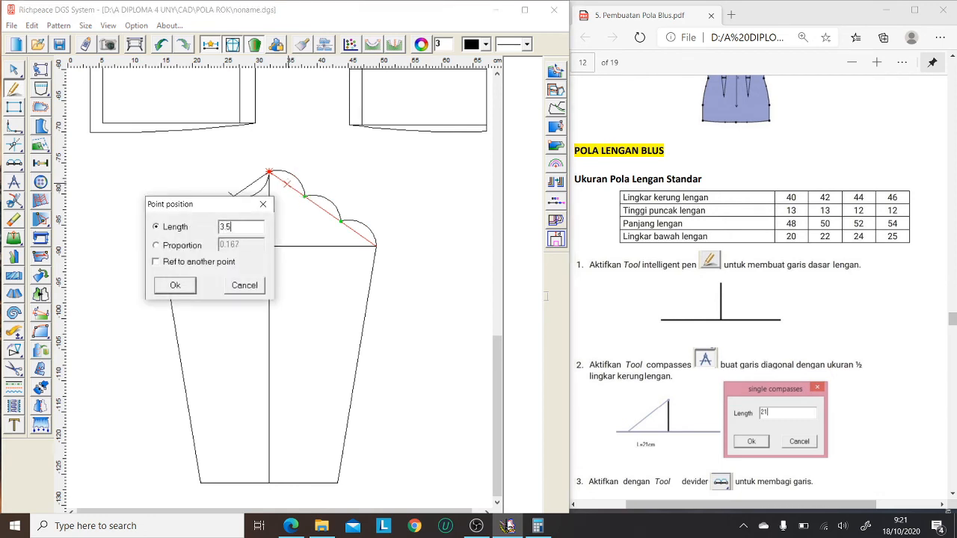
{"action": "left_click", "coordinate": [175, 285]}
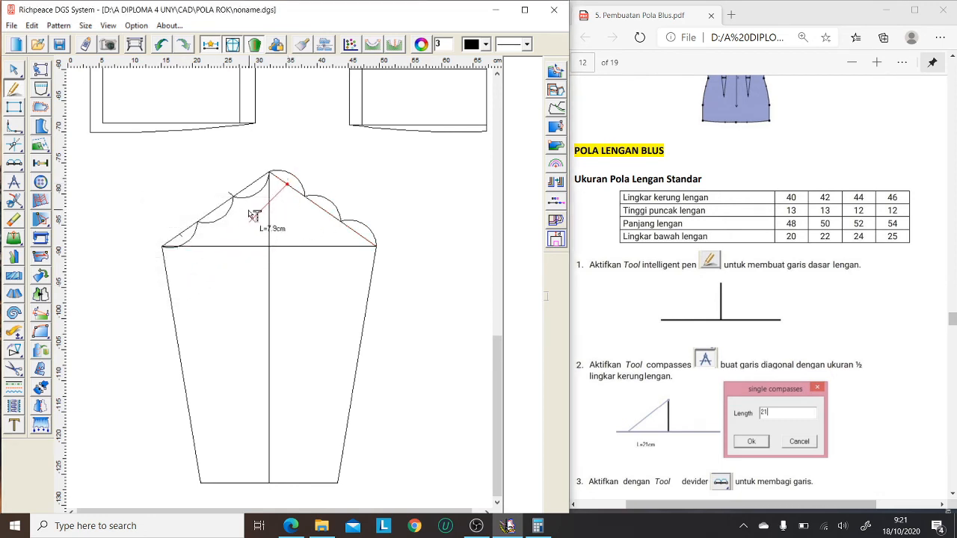
{"action": "left_click", "coordinate": [305, 164]}
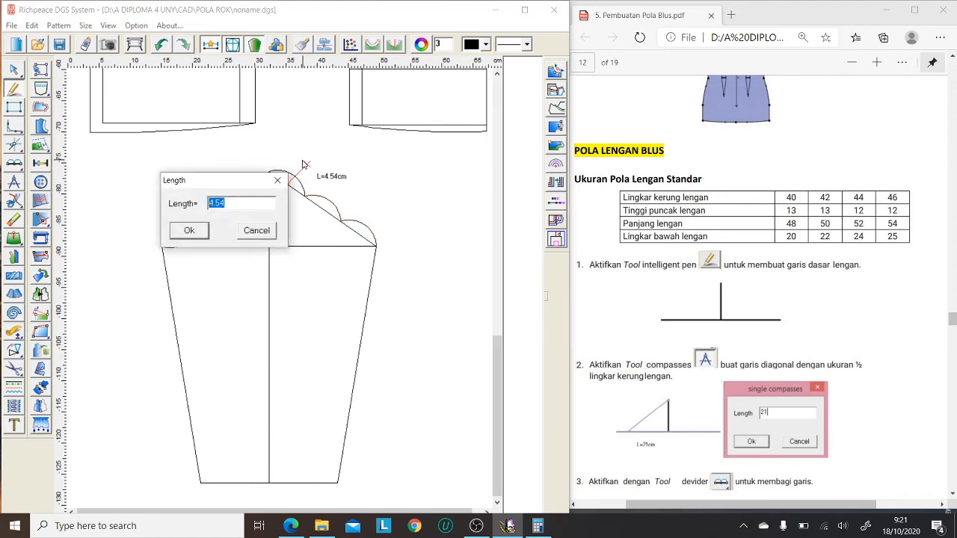
{"action": "type", "text": "1"}
{"action": "left_click", "coordinate": [187, 230]}
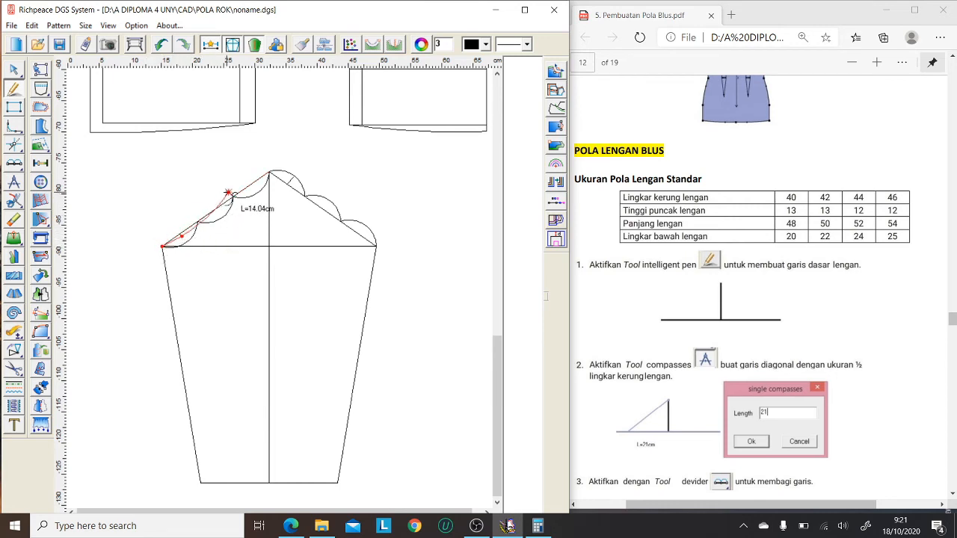
Step: Draw the sleeve cap curve from the left base corner through the guide line ends, the apex and the right lower division point to the right base corner
{"action": "left_click", "coordinate": [229, 193]}
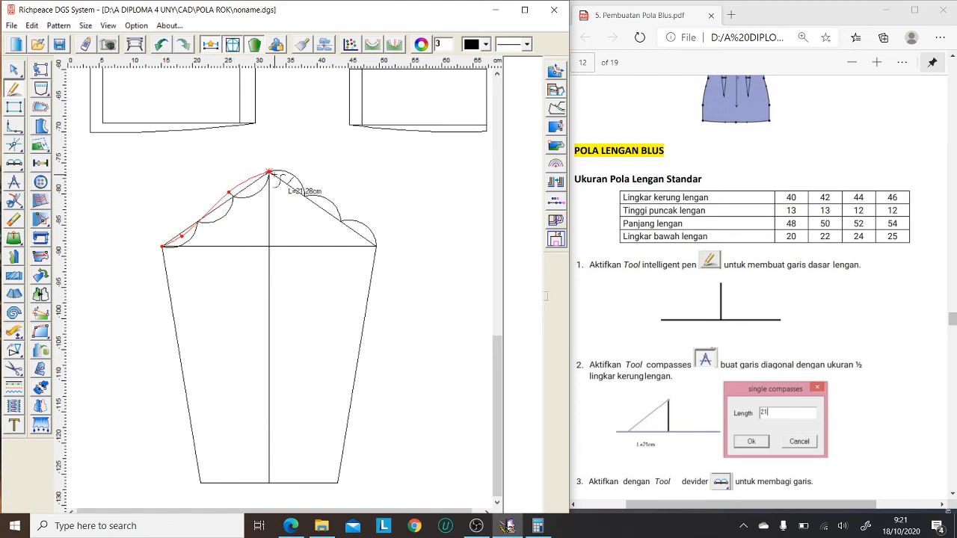
{"action": "left_click", "coordinate": [271, 174]}
{"action": "left_click", "coordinate": [293, 177]}
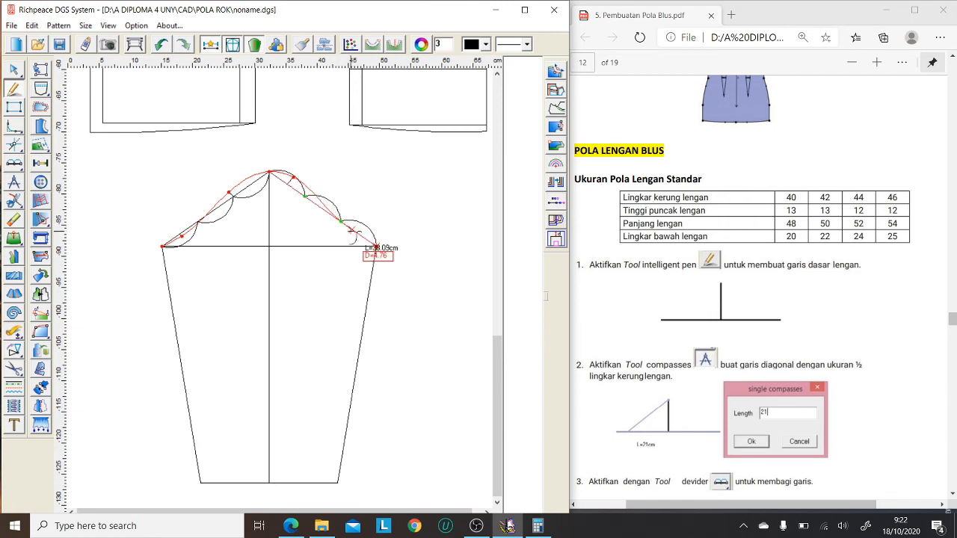
{"action": "left_click", "coordinate": [377, 245]}
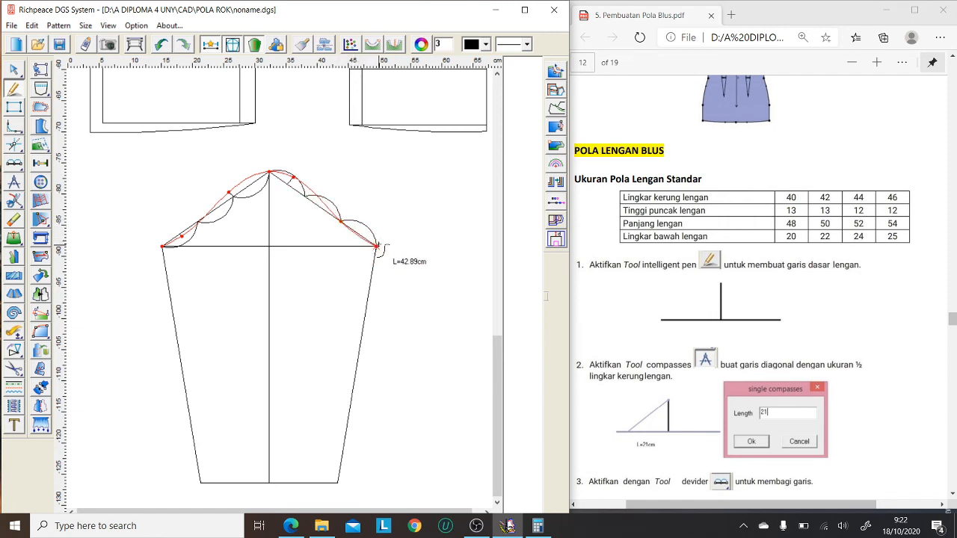
{"action": "right_click", "coordinate": [377, 246]}
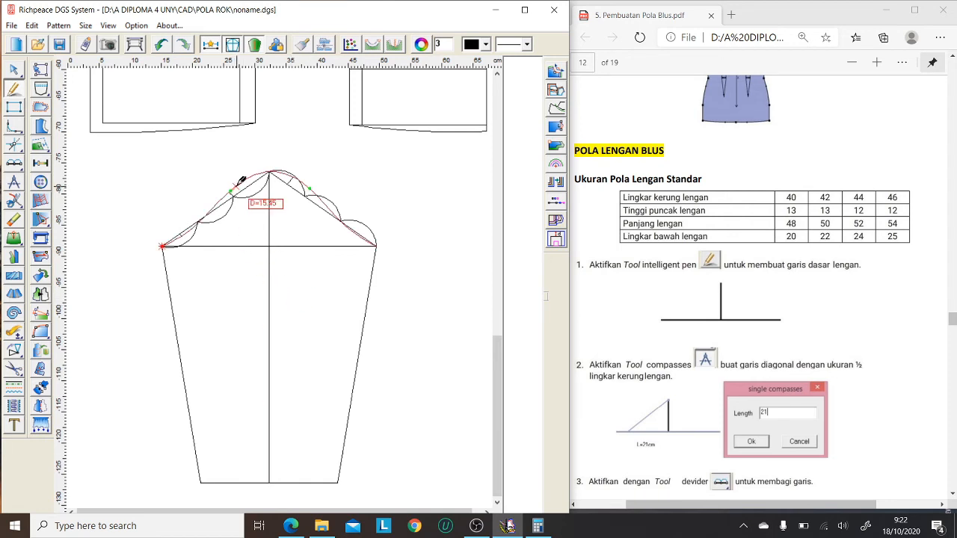
Step: Smooth the sleeve cap curve with the Modify tool by adjusting curve points on both its left and right slopes
{"action": "left_click", "coordinate": [12, 72]}
{"action": "left_click", "coordinate": [12, 72]}
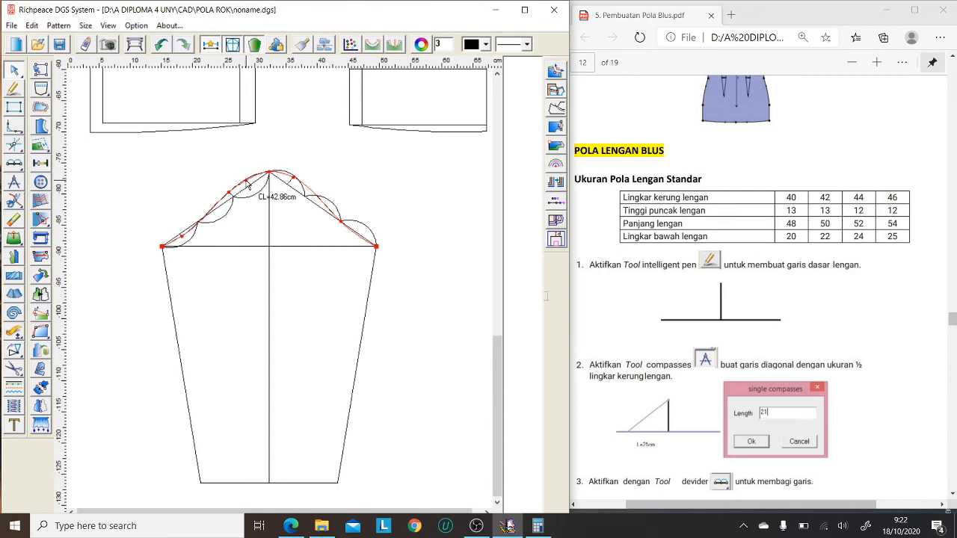
{"action": "left_click", "coordinate": [315, 198]}
{"action": "left_click", "coordinate": [206, 216]}
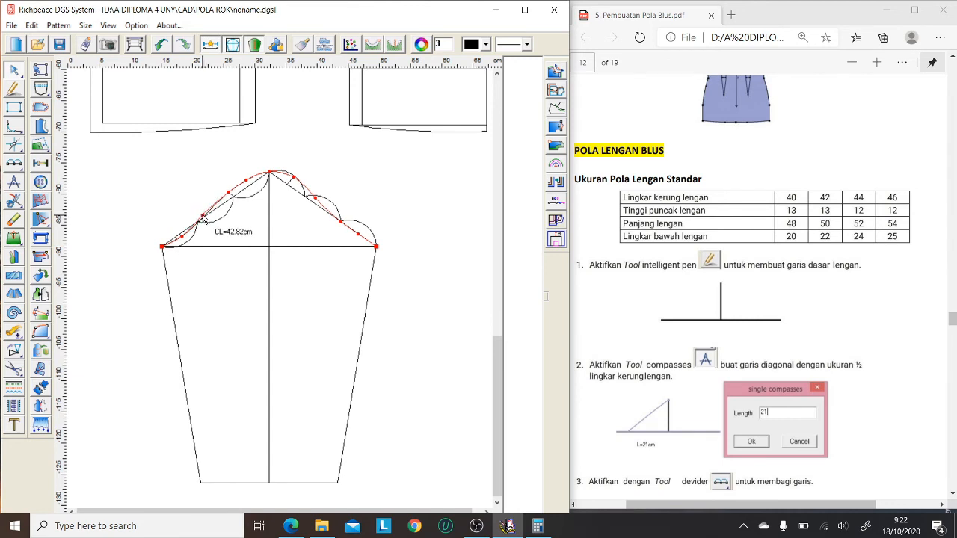
{"action": "left_click", "coordinate": [204, 219]}
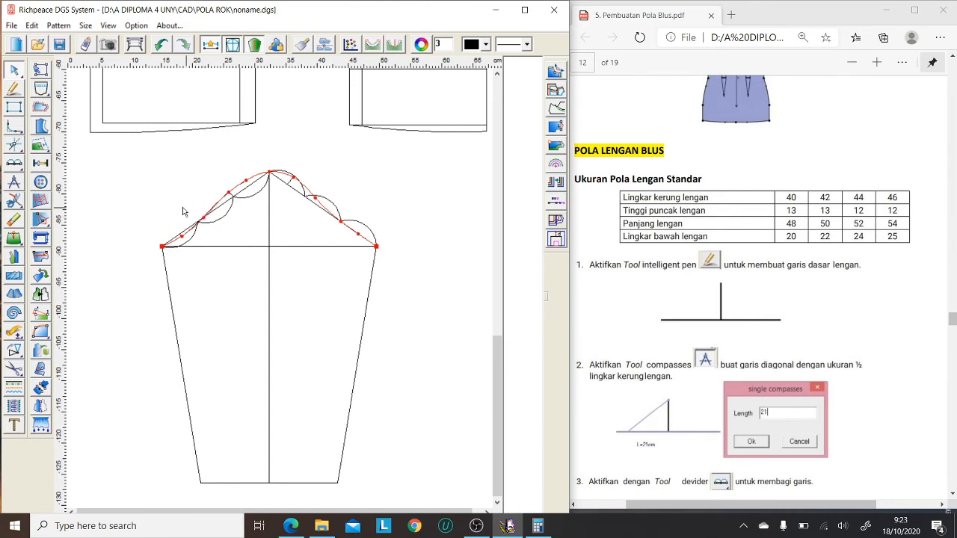
{"action": "left_click", "coordinate": [183, 210]}
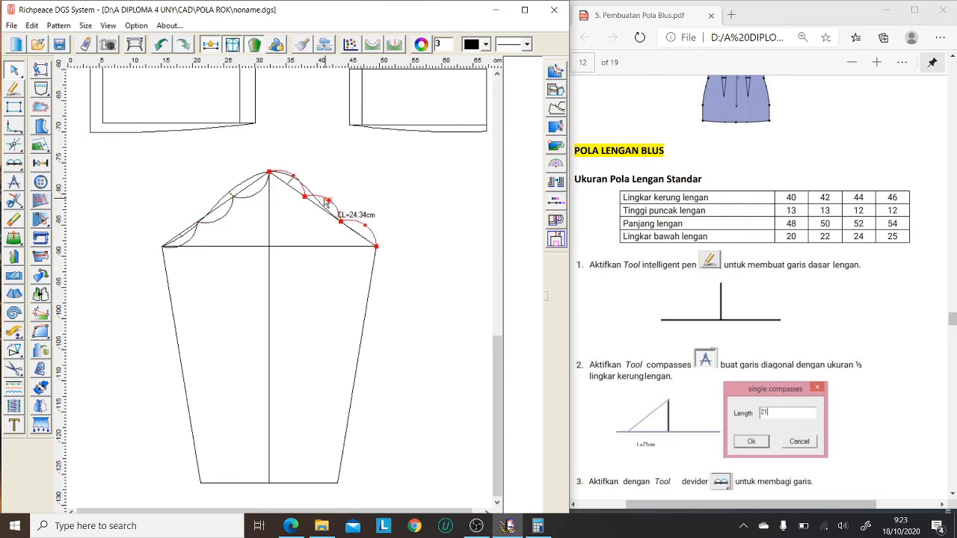
Step: Erase the divider arcs and the short guide lines along the sleeve cap
{"action": "mouse_move", "coordinate": [18, 124]}
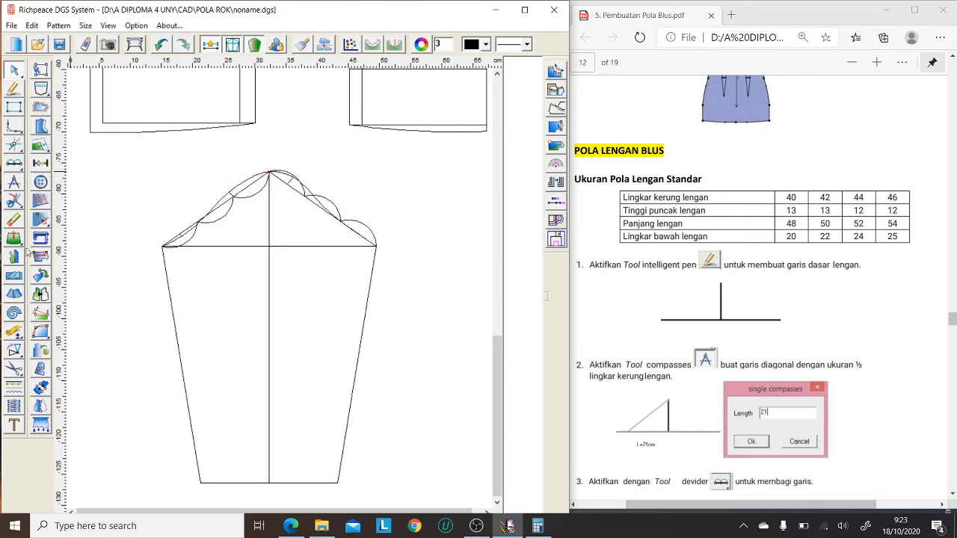
{"action": "left_click", "coordinate": [14, 219]}
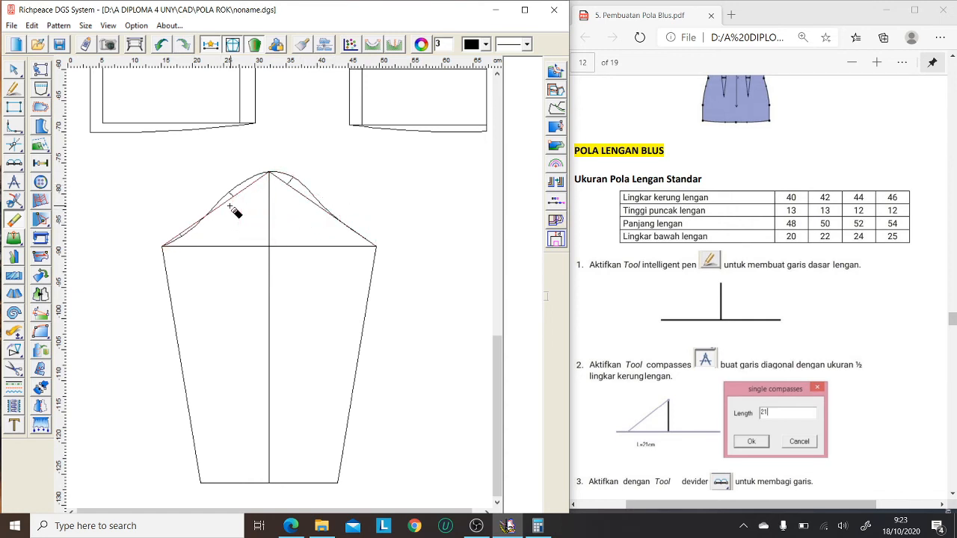
{"action": "left_click", "coordinate": [14, 70]}
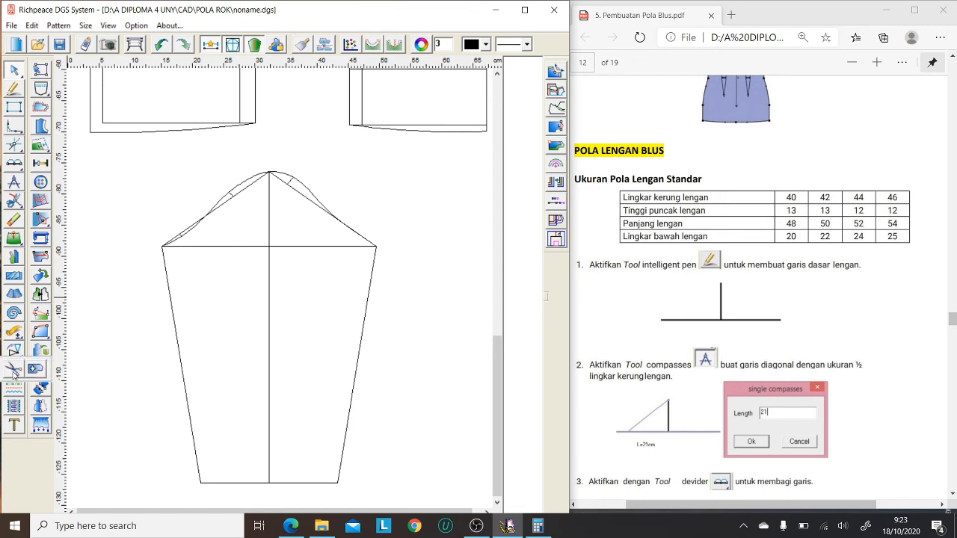
{"action": "left_click", "coordinate": [13, 219]}
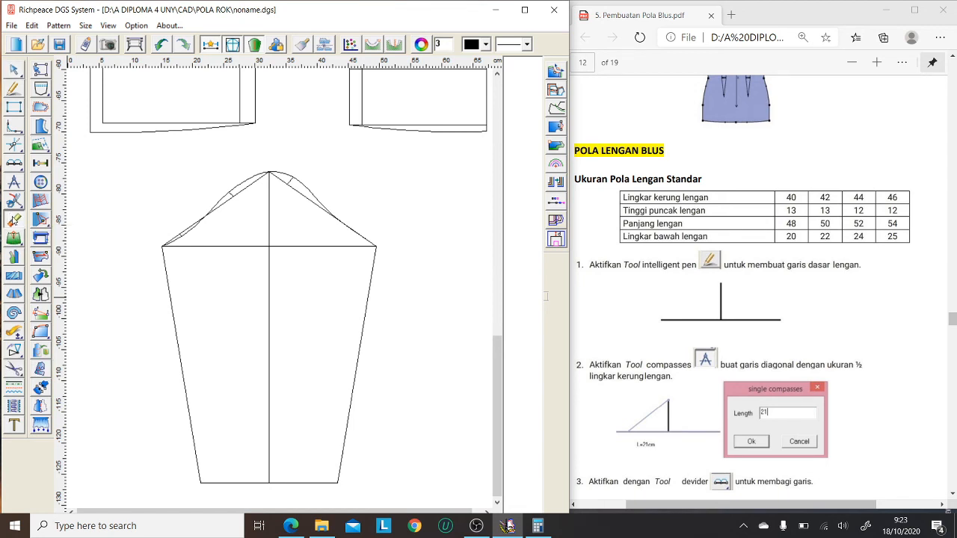
{"action": "left_click", "coordinate": [229, 202]}
Step: Examine the handout's collar section for the size M neck circumference, collar width and first construction steps
{"action": "scroll", "coordinate": [404, 337], "scroll_direction": "down", "scroll_amount": 2}
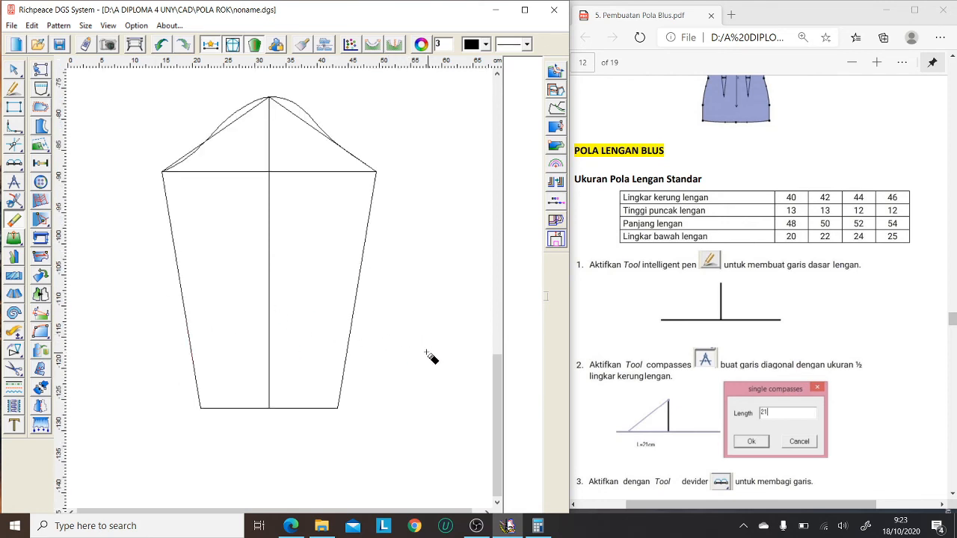
{"action": "scroll", "coordinate": [390, 327], "scroll_direction": "up", "scroll_amount": 2}
{"action": "scroll", "coordinate": [395, 327], "scroll_direction": "down", "scroll_amount": 2}
{"action": "scroll", "coordinate": [852, 353], "scroll_direction": "down", "scroll_amount": 15}
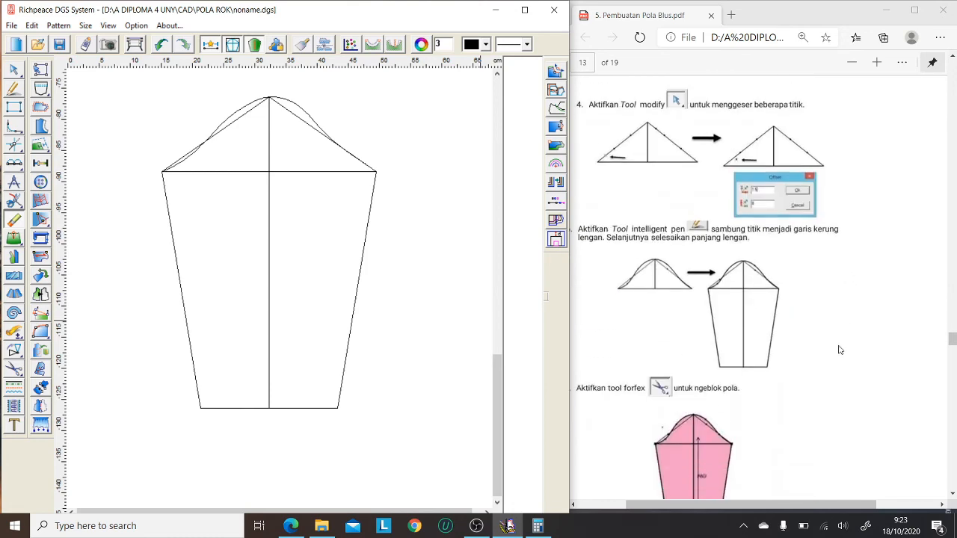
{"action": "scroll", "coordinate": [840, 350], "scroll_direction": "down", "scroll_amount": 4}
{"action": "scroll", "coordinate": [837, 350], "scroll_direction": "up", "scroll_amount": 1}
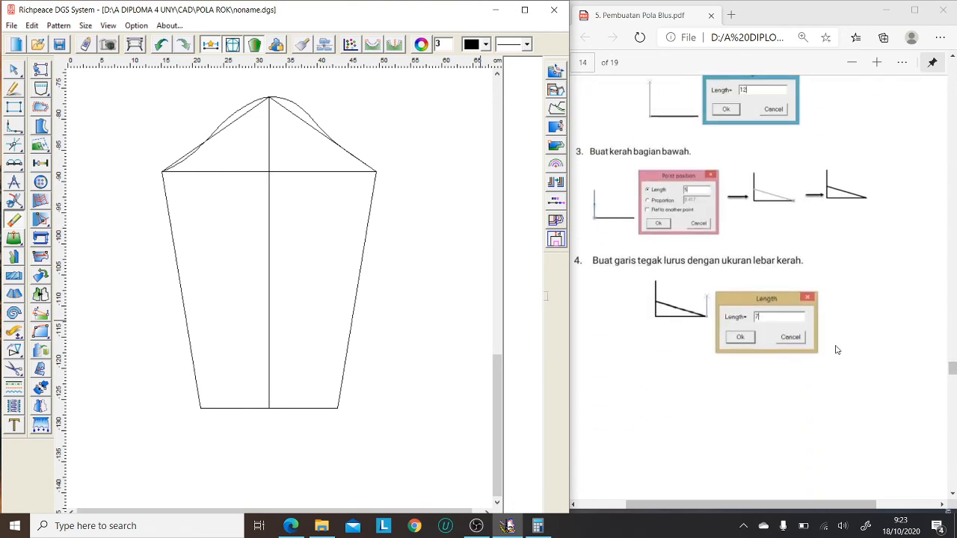
{"action": "scroll", "coordinate": [747, 303], "scroll_direction": "up", "scroll_amount": 4}
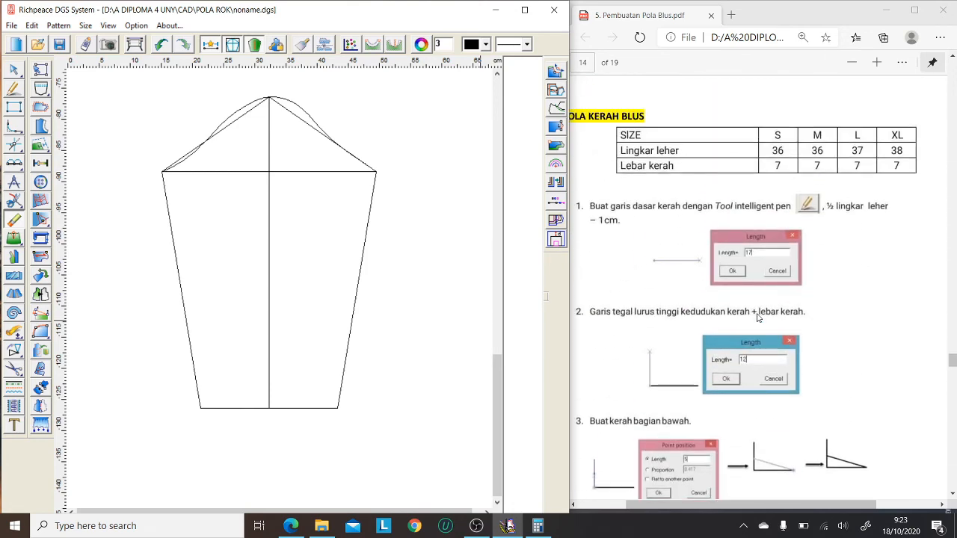
{"action": "left_click", "coordinate": [765, 98]}
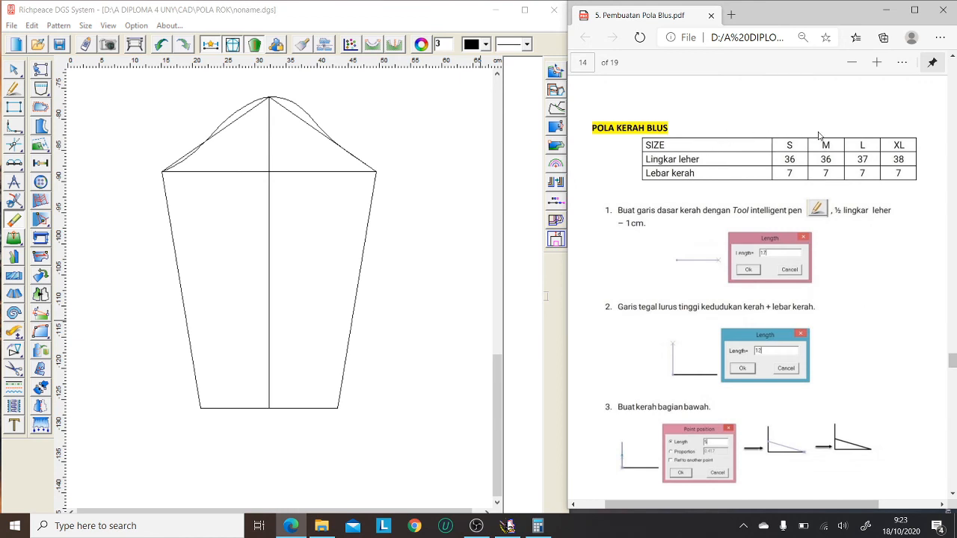
{"action": "scroll", "coordinate": [709, 241], "scroll_direction": "up", "scroll_amount": 1}
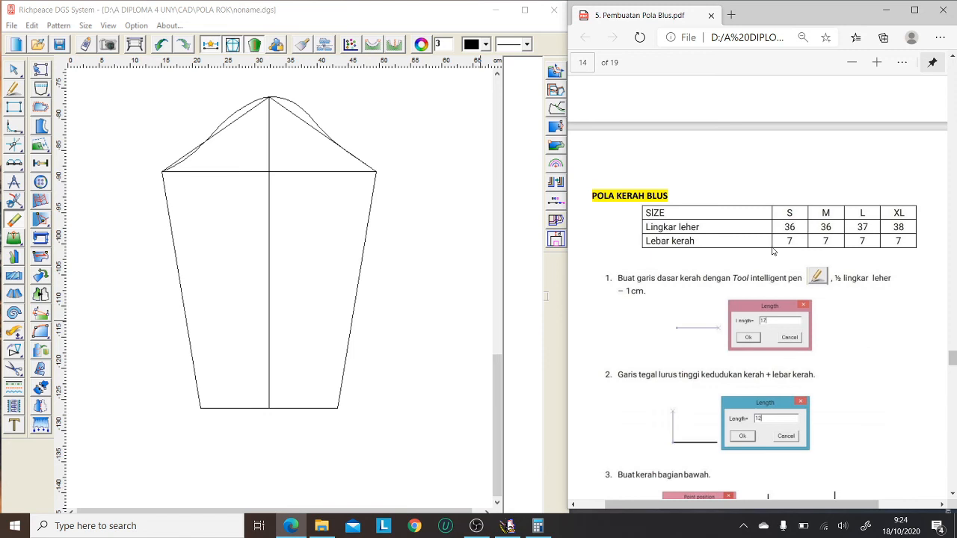
{"action": "scroll", "coordinate": [773, 251], "scroll_direction": "down", "scroll_amount": 2}
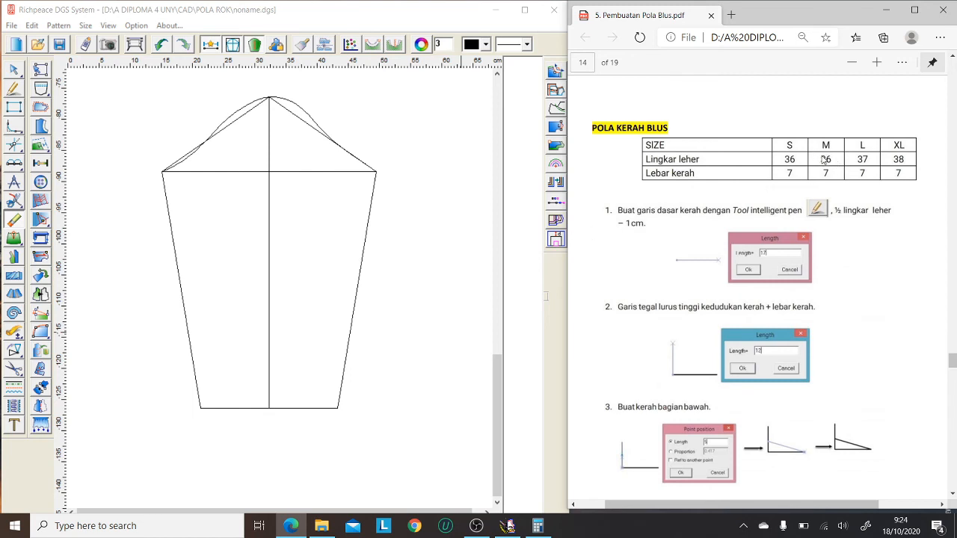
Step: Draw the collar's horizontal base line 17 cm long with the Intelligent Pen in the empty area below the sleeve pattern
{"action": "left_click", "coordinate": [346, 392]}
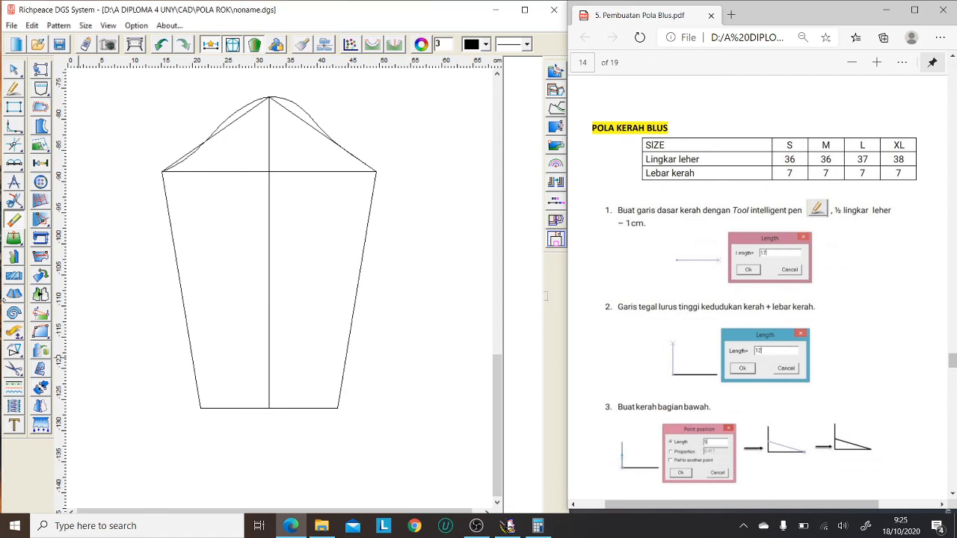
{"action": "left_click", "coordinate": [14, 89]}
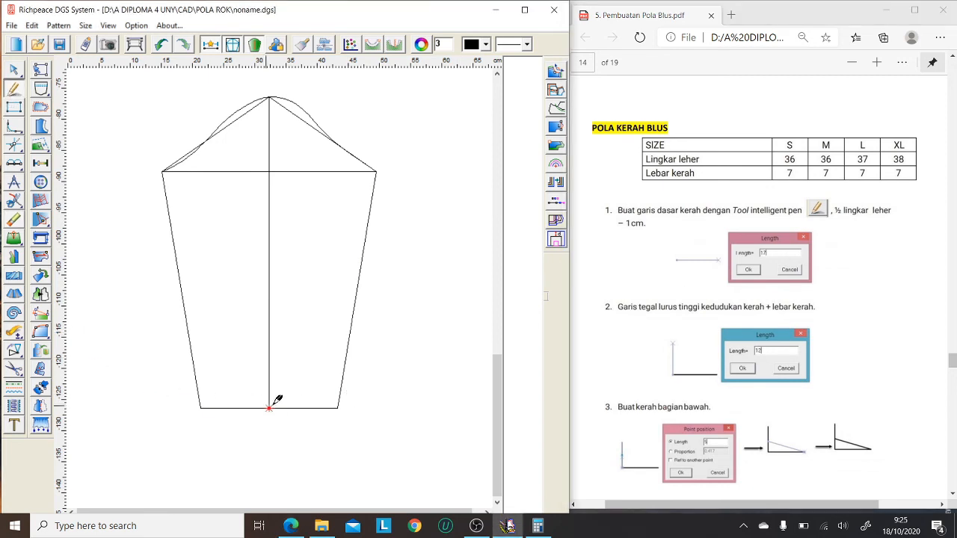
{"action": "scroll", "coordinate": [359, 381], "scroll_direction": "down", "scroll_amount": 3}
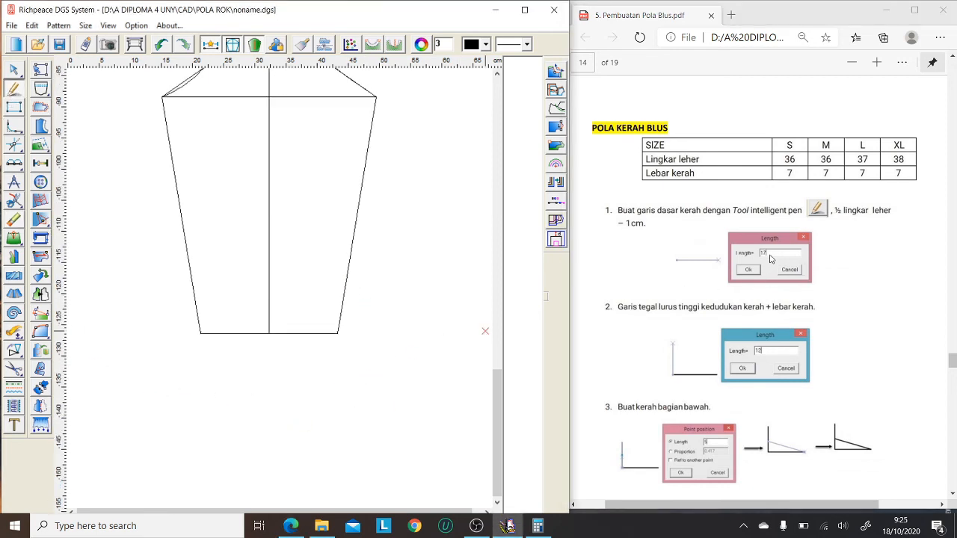
{"action": "scroll", "coordinate": [359, 358], "scroll_direction": "down", "scroll_amount": 6}
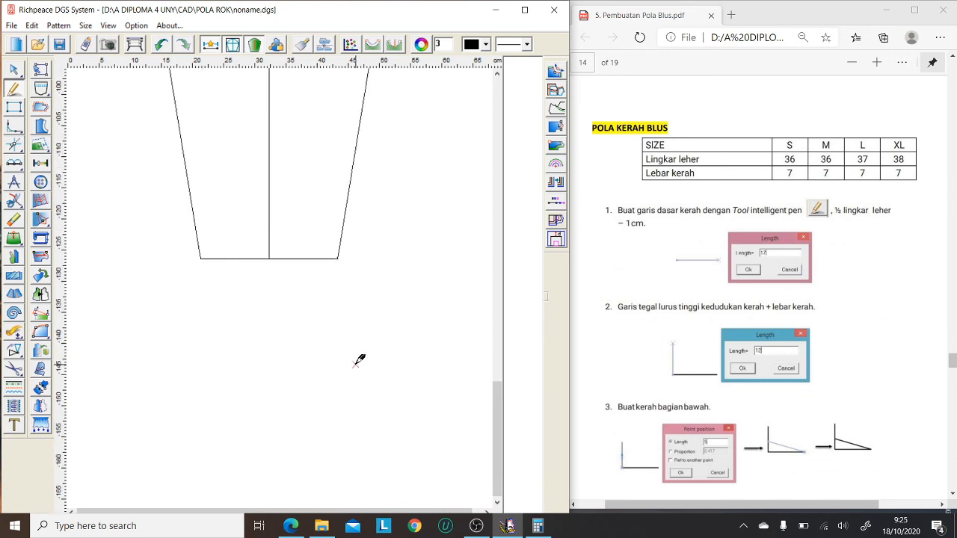
{"action": "left_click", "coordinate": [174, 315]}
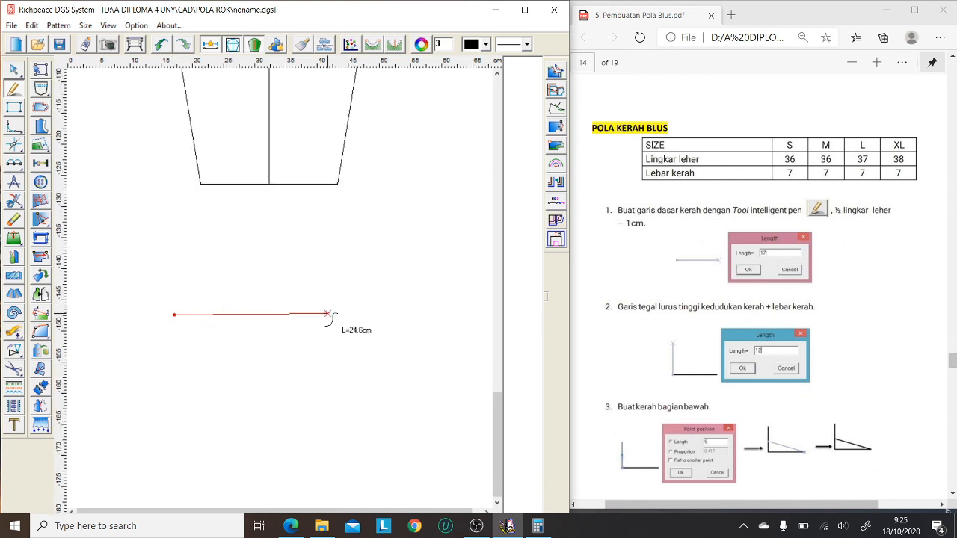
{"action": "left_click", "coordinate": [336, 315]}
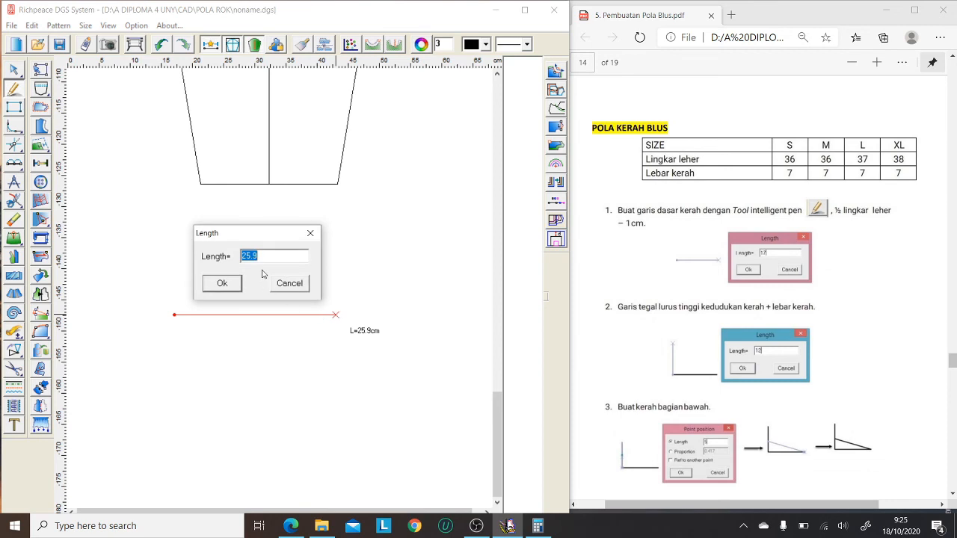
{"action": "type", "text": "17"}
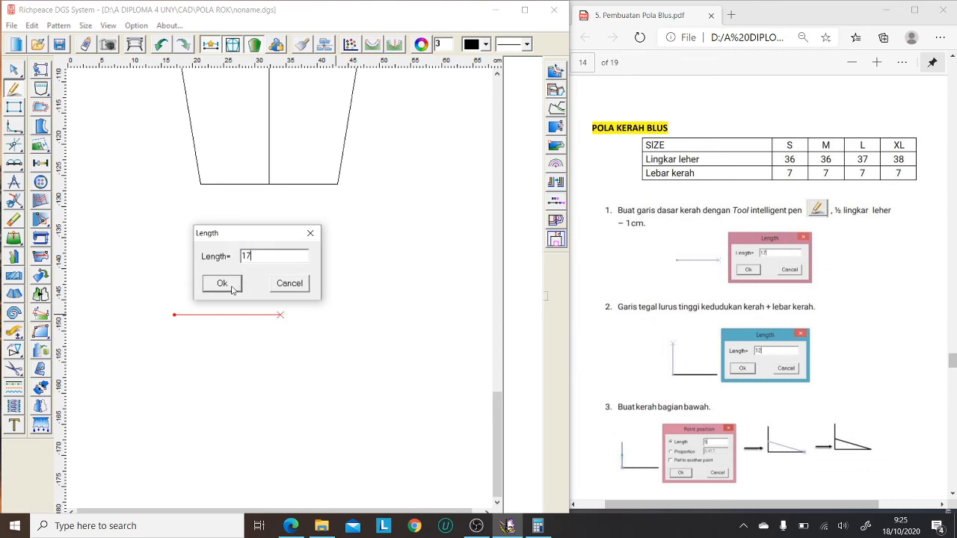
{"action": "left_click", "coordinate": [222, 284]}
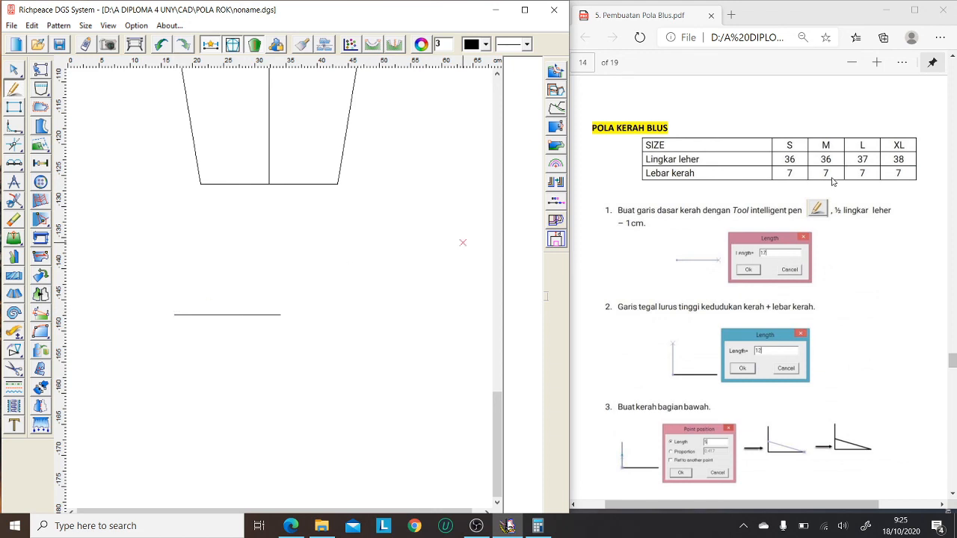
Step: Draw a 12 cm vertical line up from the base line's left end, checking the handout's formula table for the collar height
{"action": "left_click", "coordinate": [176, 315]}
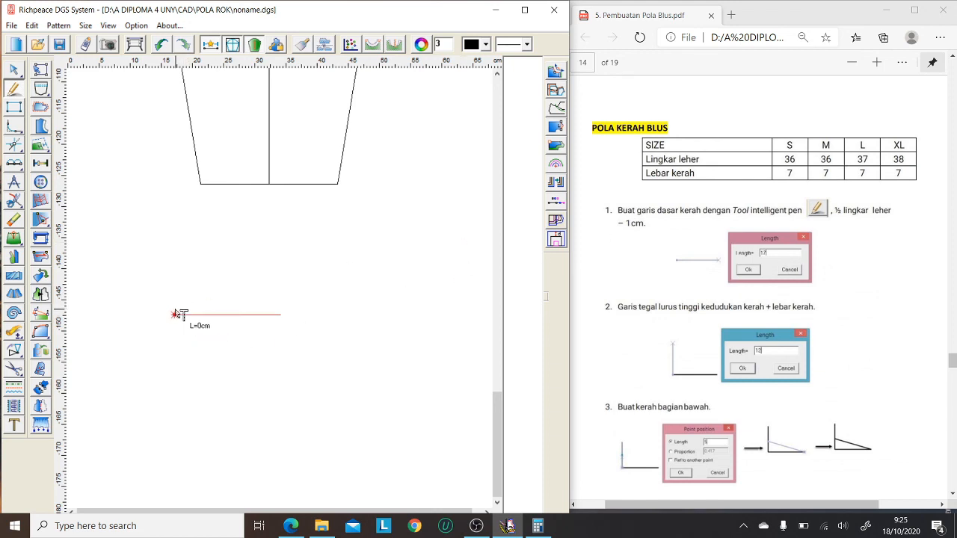
{"action": "left_click", "coordinate": [174, 272]}
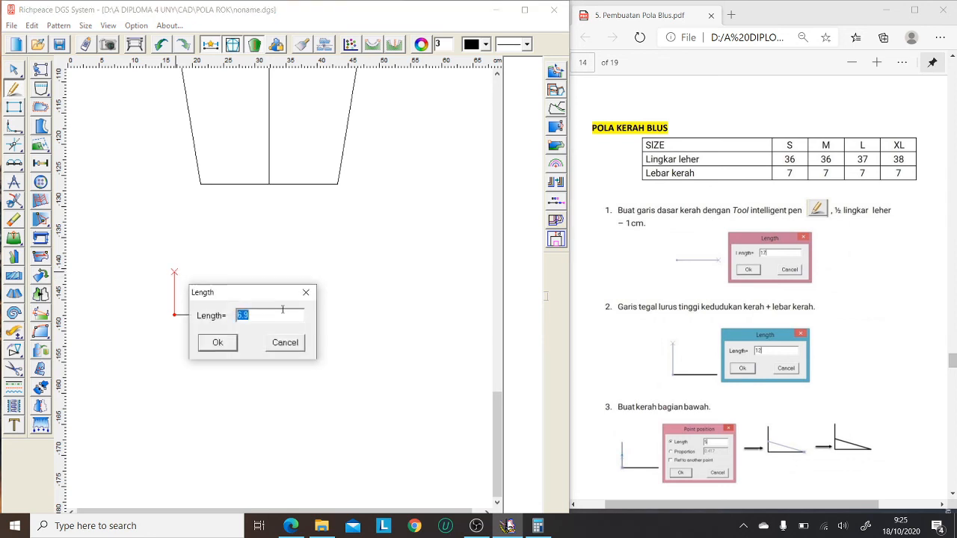
{"action": "left_click", "coordinate": [271, 316]}
{"action": "scroll", "coordinate": [774, 344], "scroll_direction": "up", "scroll_amount": 5}
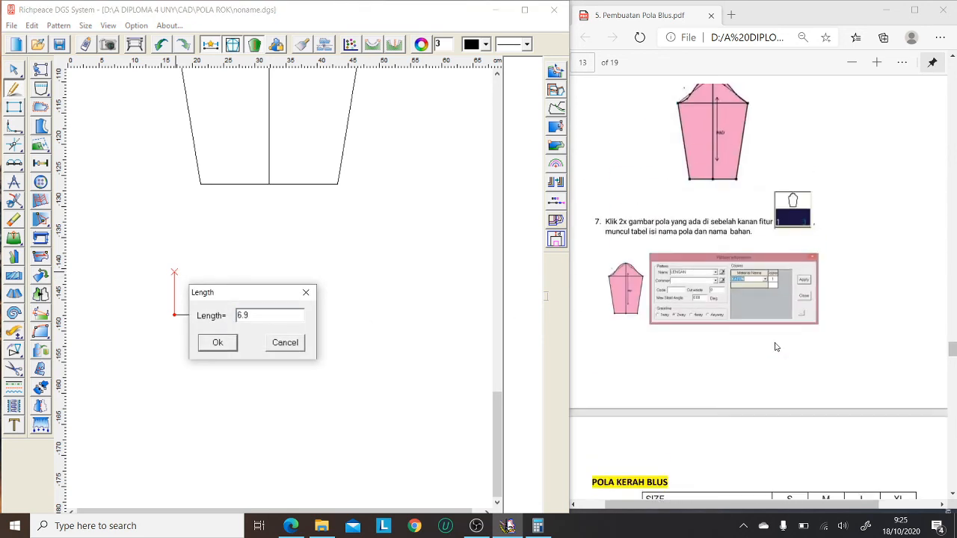
{"action": "scroll", "coordinate": [774, 346], "scroll_direction": "up", "scroll_amount": 20}
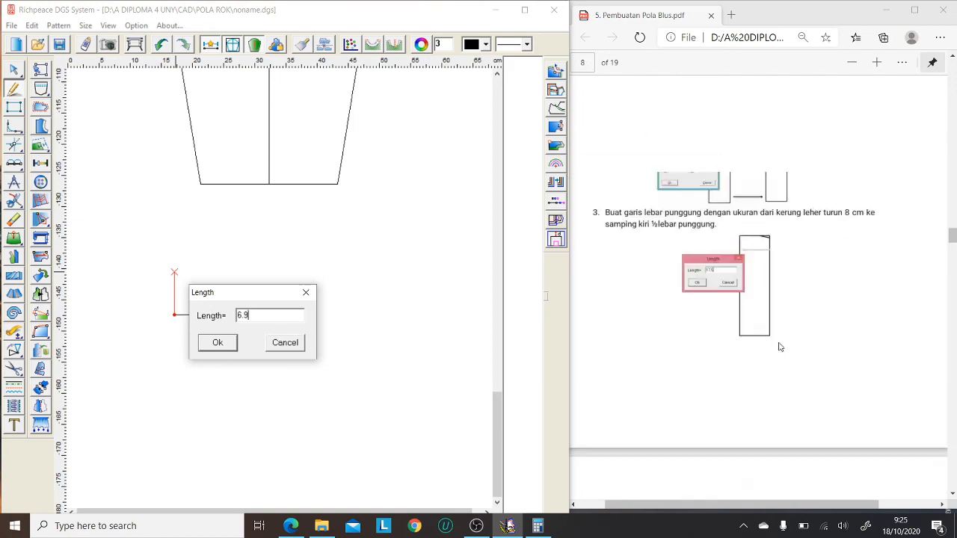
{"action": "scroll", "coordinate": [779, 346], "scroll_direction": "up", "scroll_amount": 15}
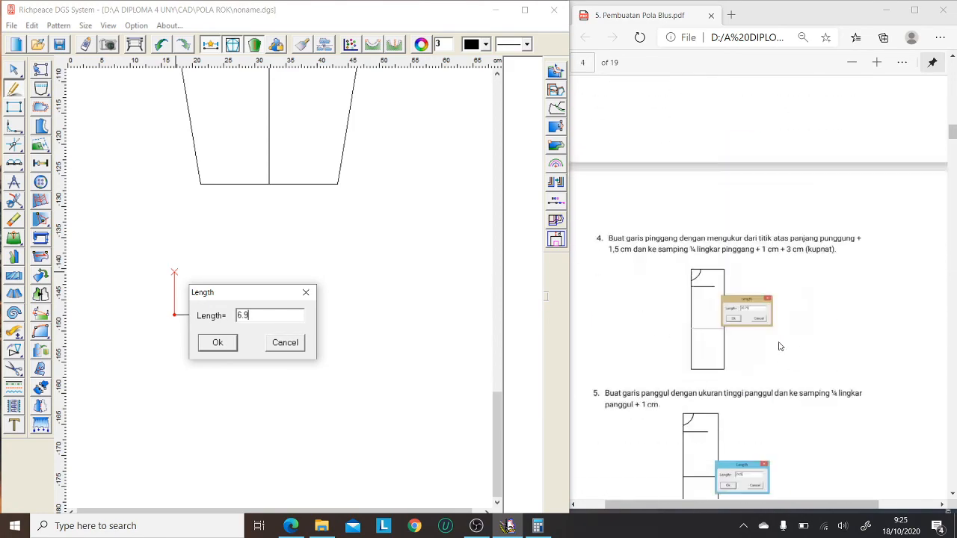
{"action": "scroll", "coordinate": [779, 346], "scroll_direction": "up", "scroll_amount": 10}
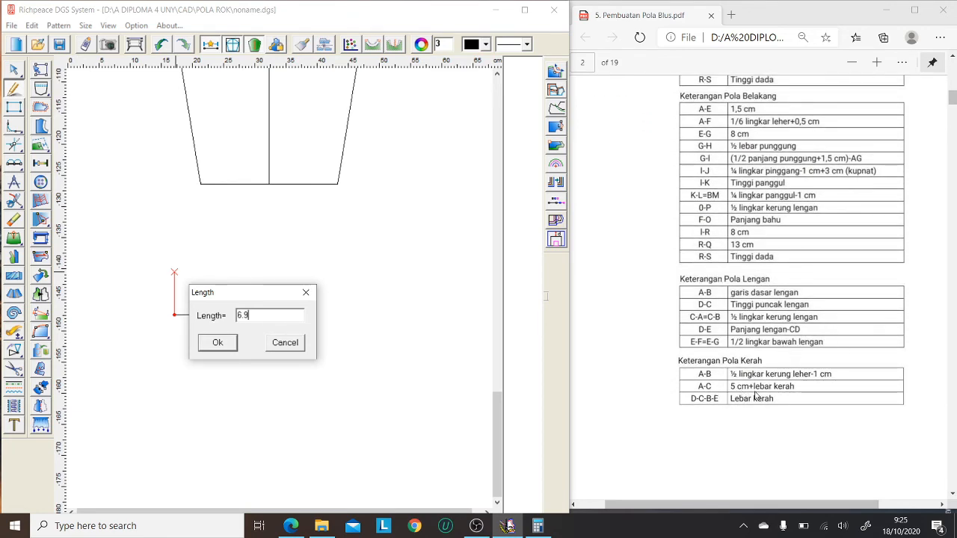
{"action": "scroll", "coordinate": [758, 396], "scroll_direction": "up", "scroll_amount": 5}
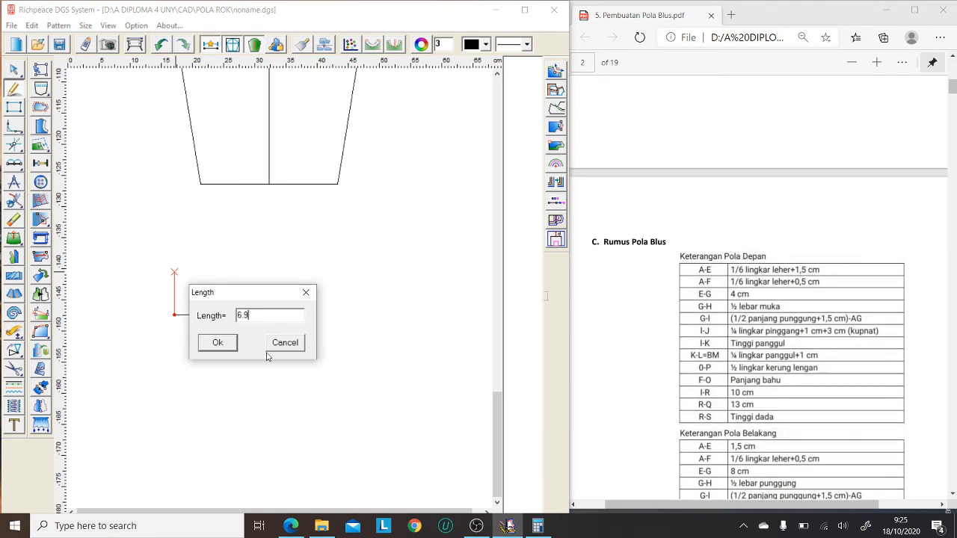
{"action": "left_click_drag", "start_coordinate": [272, 318], "coordinate": [215, 323]}
{"action": "type", "text": "12"}
{"action": "left_click", "coordinate": [218, 342]}
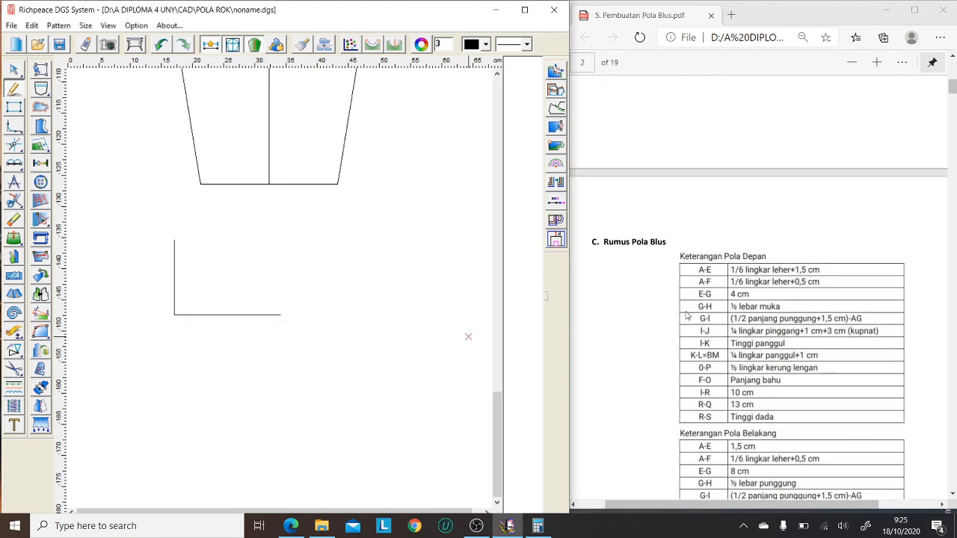
Step: Following the handout's third collar step, draw a straight line from 5 cm up the vertical line to the base line's right end
{"action": "left_click_drag", "start_coordinate": [949, 90], "coordinate": [952, 366]}
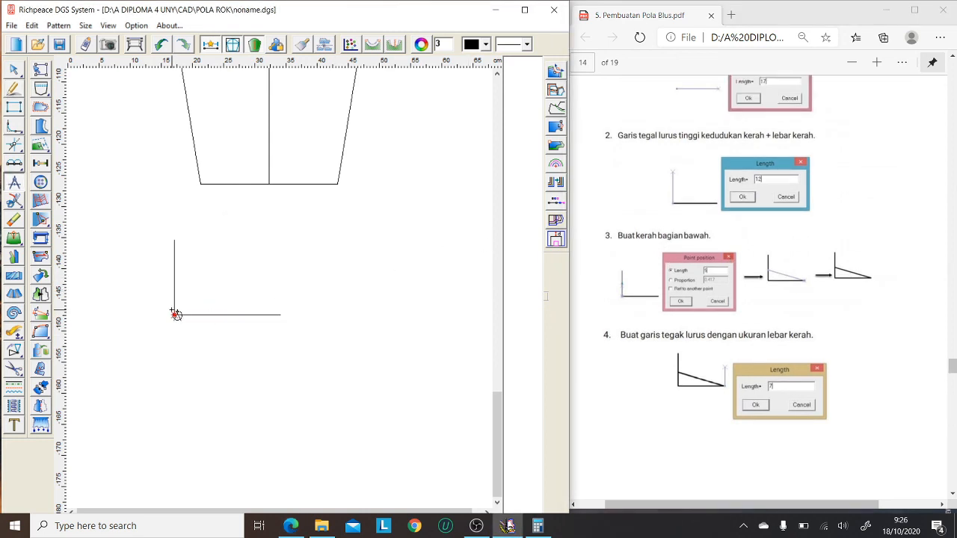
{"action": "left_click", "coordinate": [14, 87]}
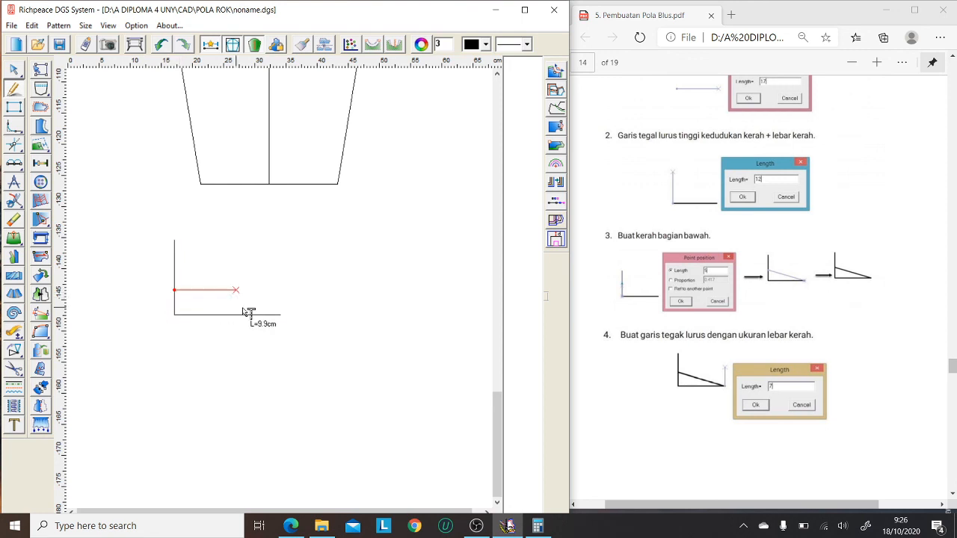
{"action": "left_click", "coordinate": [175, 299]}
{"action": "left_click", "coordinate": [221, 274]}
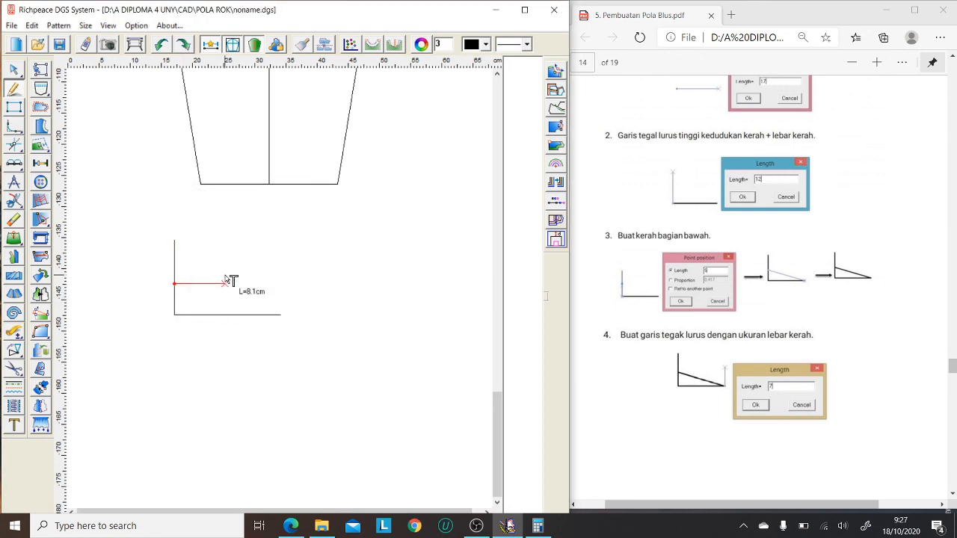
{"action": "left_click", "coordinate": [280, 314]}
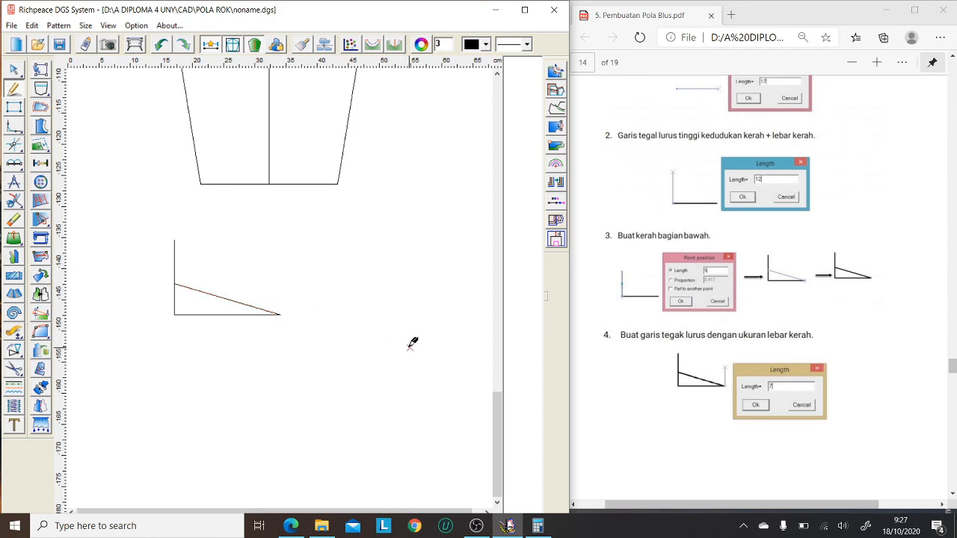
Step: Draw a 7 cm vertical line up from the base line's right end and connect the tops of the two vertical lines
{"action": "left_click", "coordinate": [281, 312]}
{"action": "left_click", "coordinate": [281, 279]}
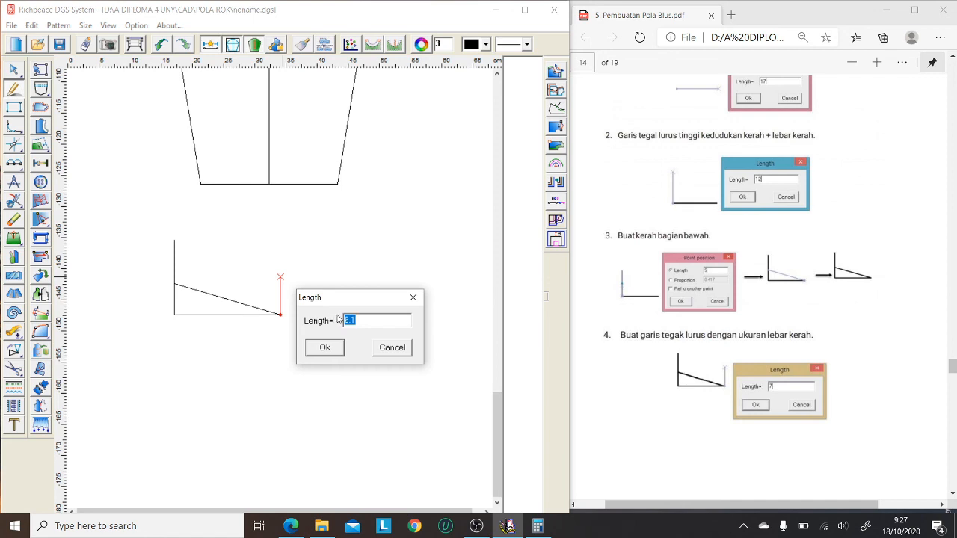
{"action": "type", "text": "7"}
{"action": "left_click", "coordinate": [324, 348]}
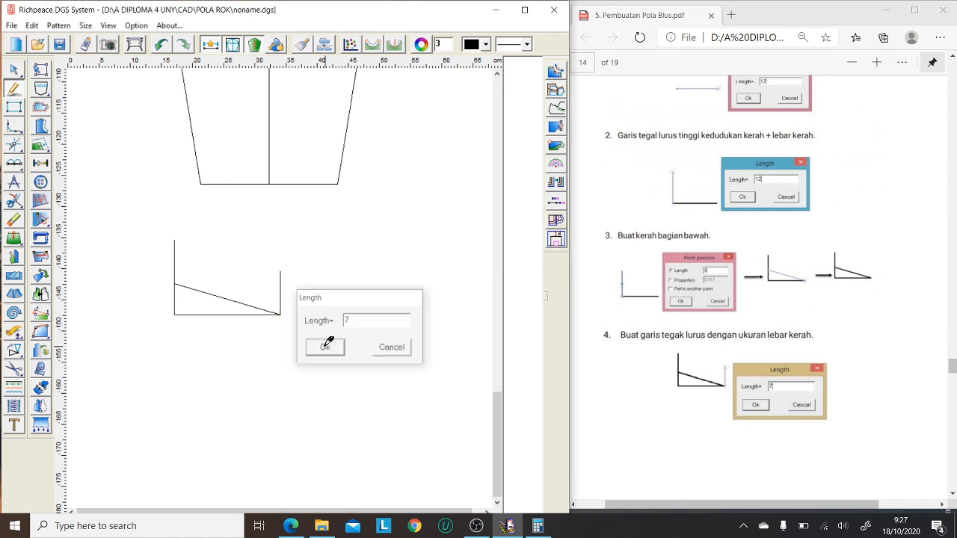
{"action": "left_click", "coordinate": [175, 240]}
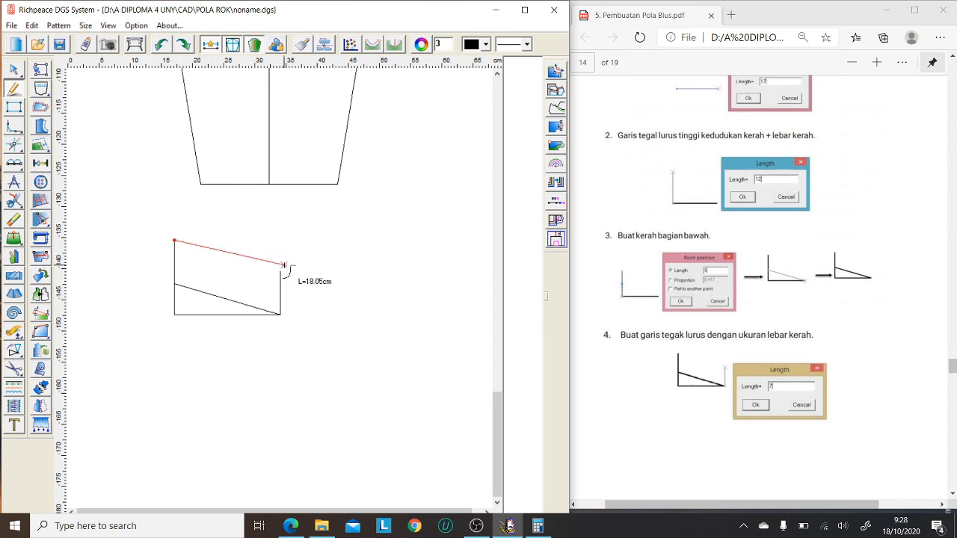
{"action": "left_click", "coordinate": [281, 269]}
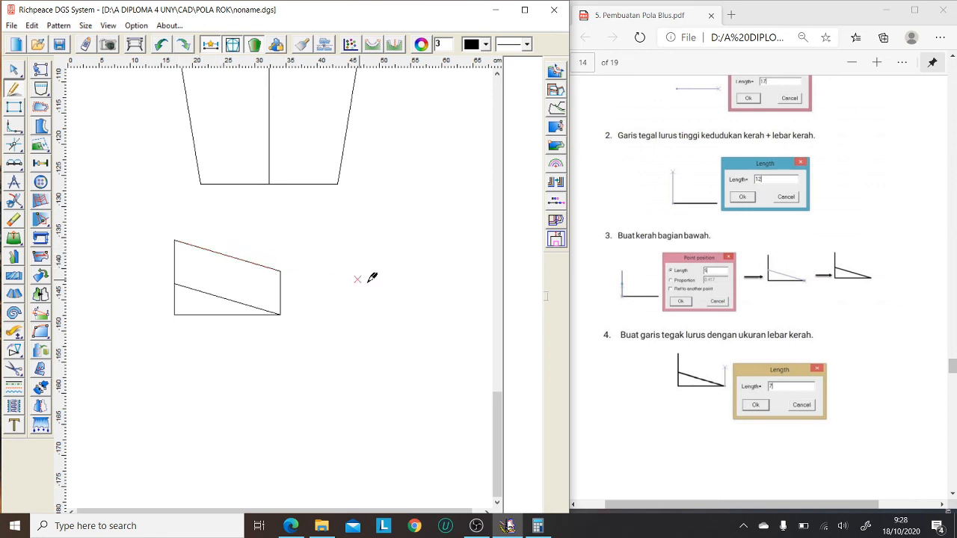
Step: Bend the collar's inner diagonal line into a slightly upward-bulging curve with the Modify tool, as in the handout
{"action": "scroll", "coordinate": [762, 307], "scroll_direction": "down", "scroll_amount": 10}
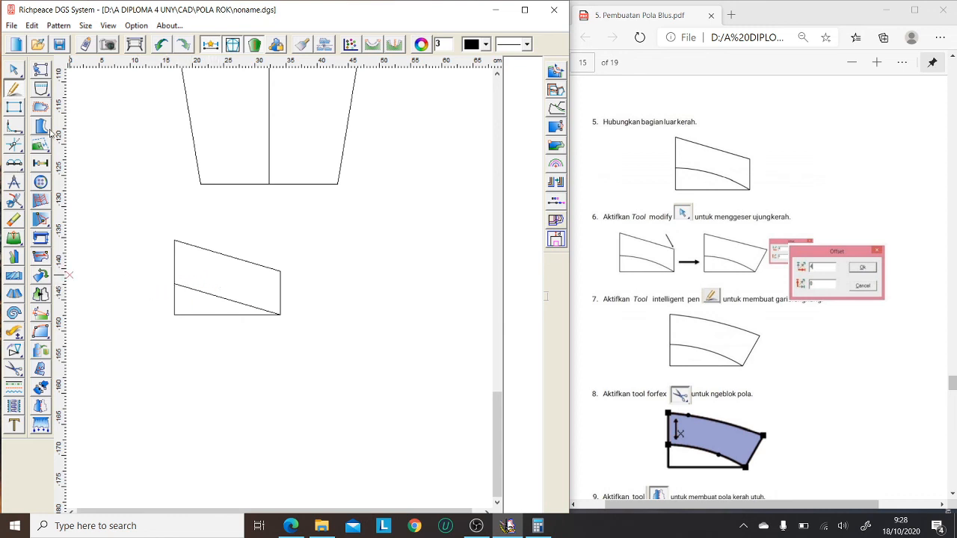
{"action": "left_click", "coordinate": [13, 69]}
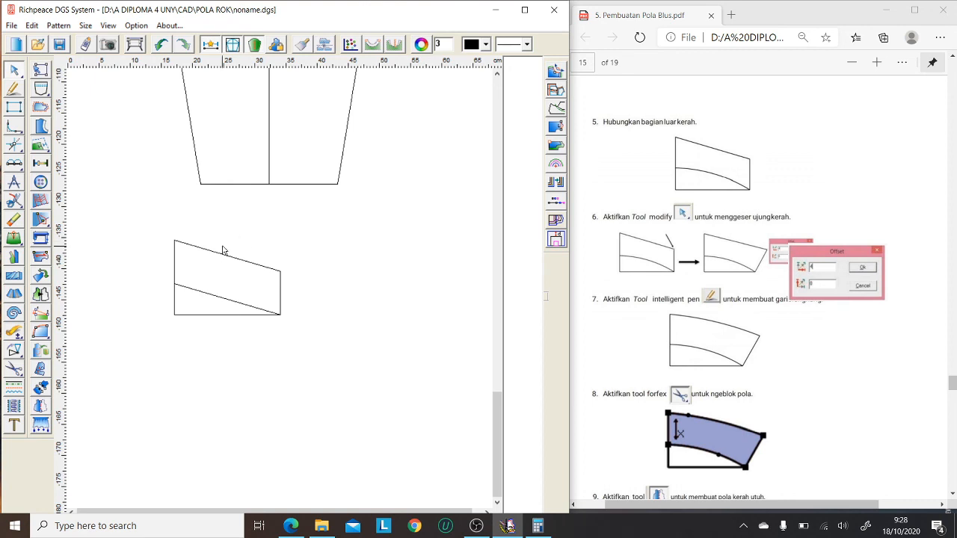
{"action": "left_click", "coordinate": [213, 299]}
{"action": "left_click", "coordinate": [225, 299]}
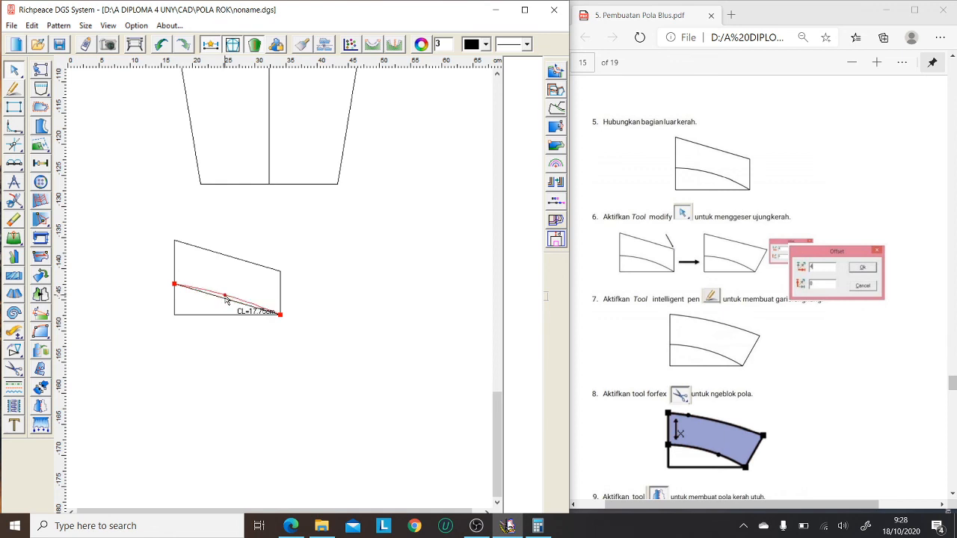
{"action": "right_click", "coordinate": [226, 299]}
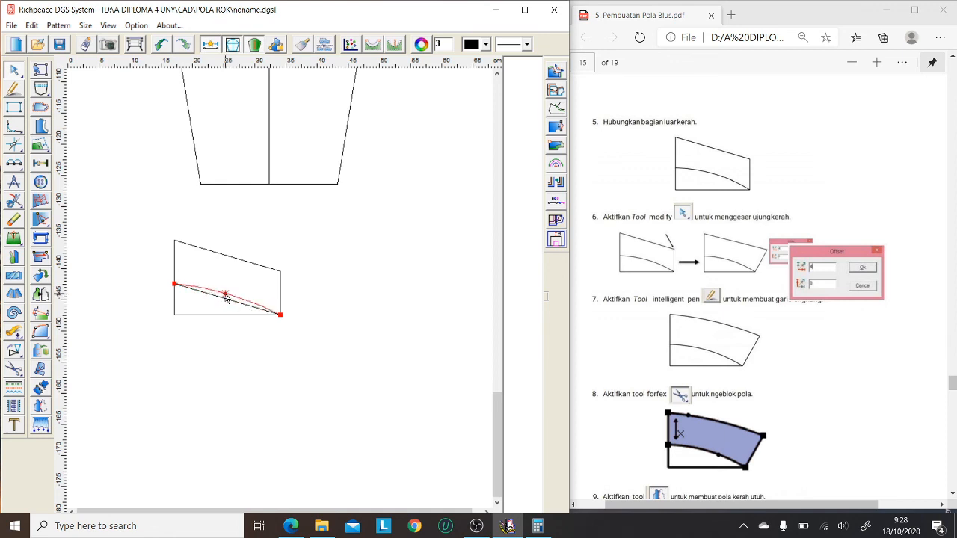
{"action": "left_click", "coordinate": [252, 339]}
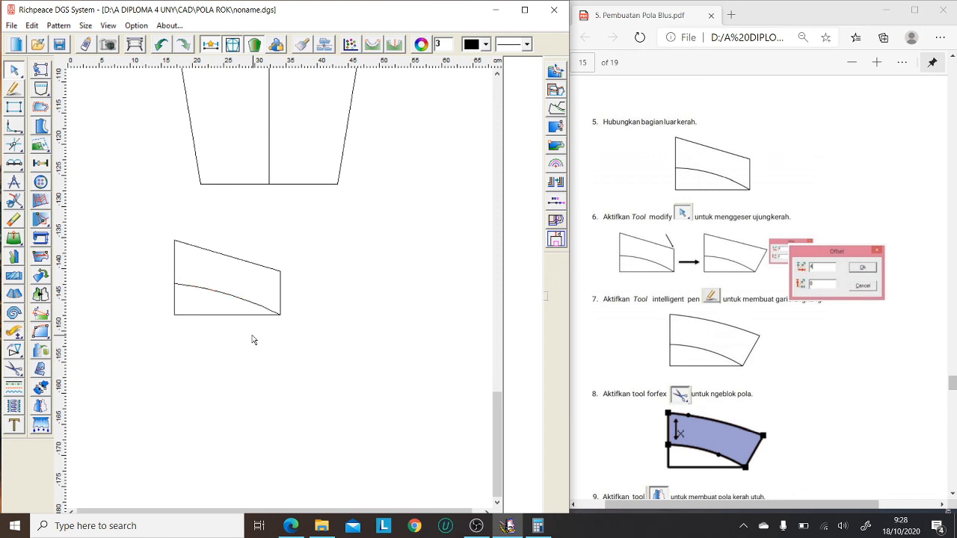
Step: Draw a 4 cm horizontal guide outward from the collar's upper right corner and move that corner to the guide's end with the Modify tool
{"action": "left_click", "coordinate": [13, 89]}
{"action": "left_click", "coordinate": [280, 271]}
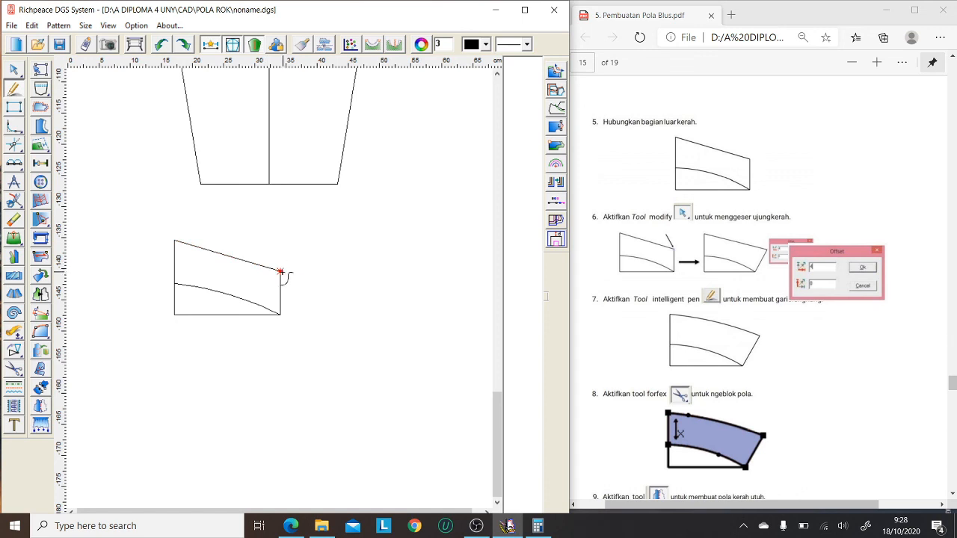
{"action": "right_click", "coordinate": [296, 272]}
{"action": "left_click", "coordinate": [300, 271]}
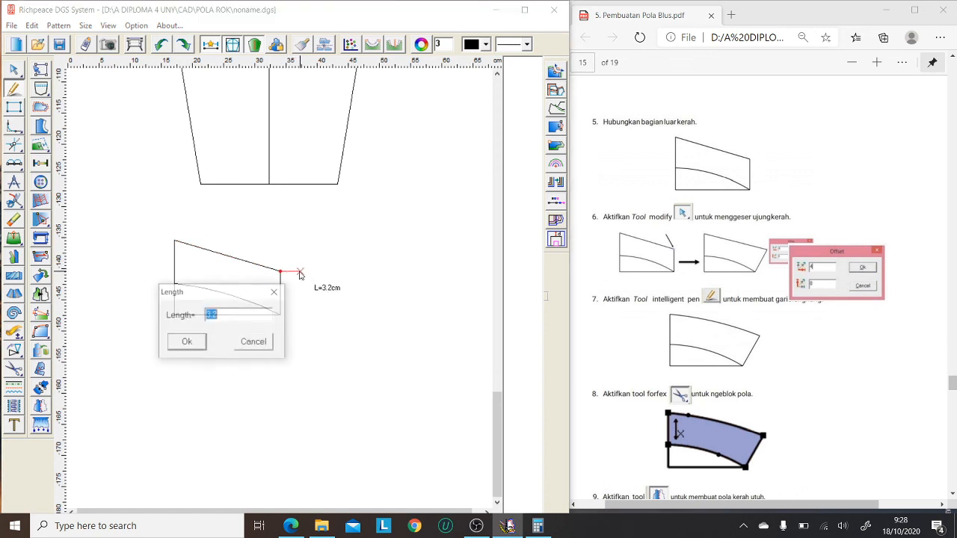
{"action": "type", "text": "4"}
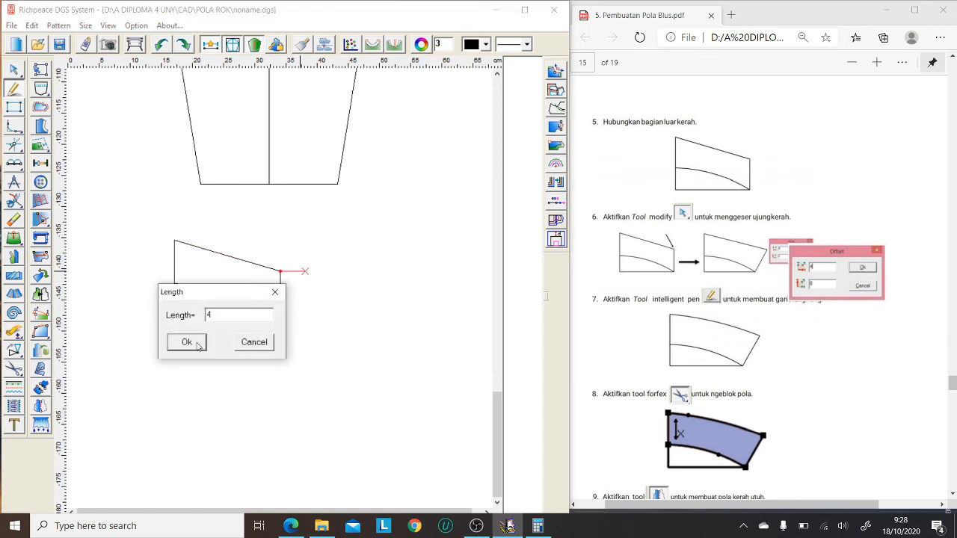
{"action": "left_click", "coordinate": [186, 342]}
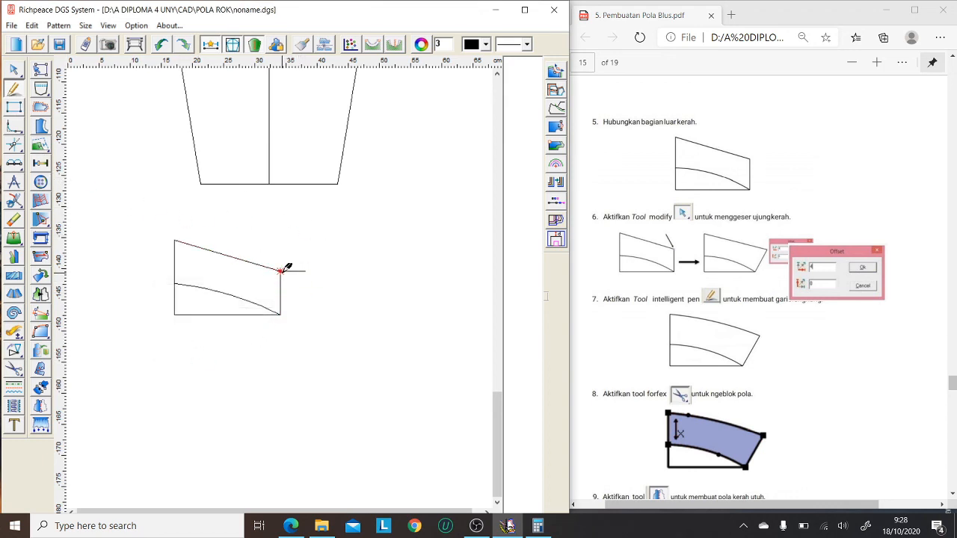
{"action": "left_click", "coordinate": [14, 69]}
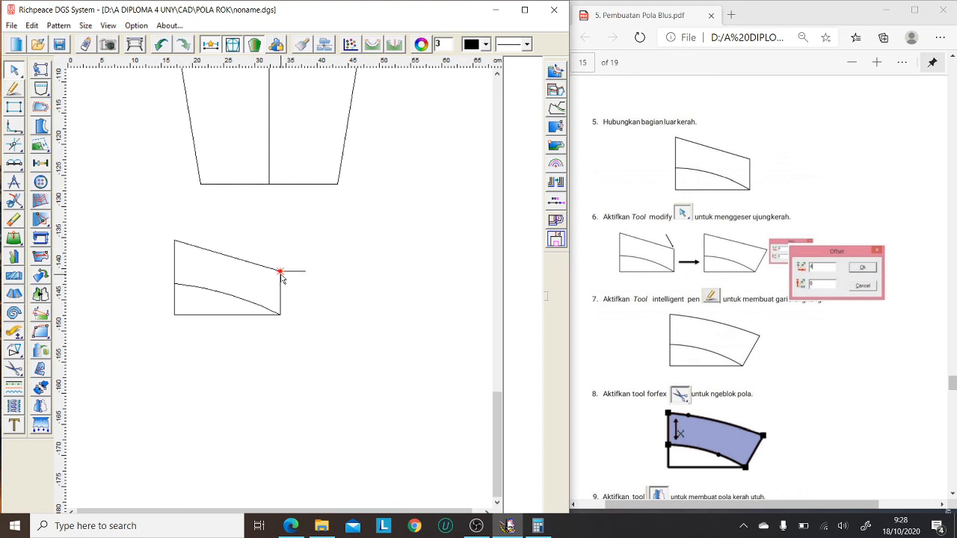
{"action": "left_click_drag", "start_coordinate": [282, 276], "coordinate": [304, 272]}
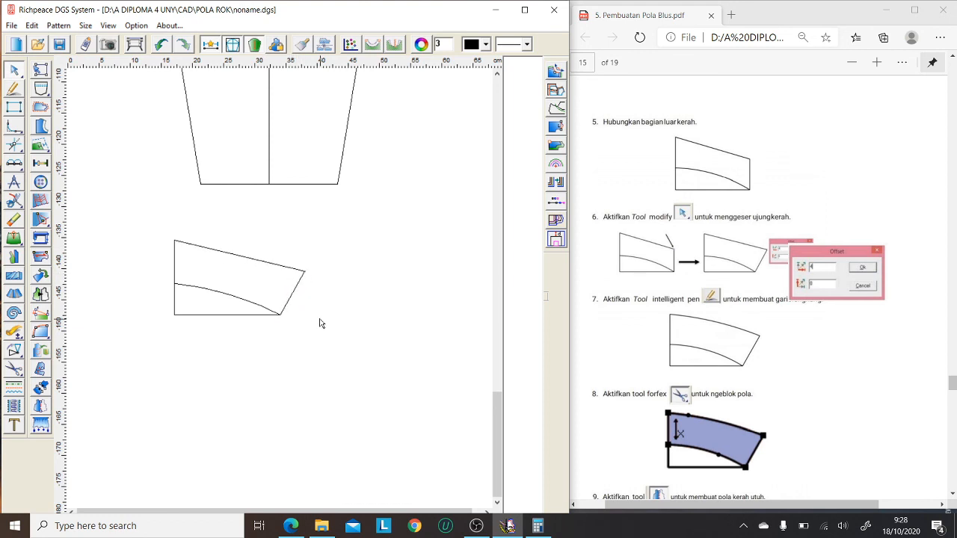
Step: Bend the collar's outer diagonal line into a slightly upward-bulging curve with the Modify tool, as in the handout's seventh collar step
{"action": "left_click", "coordinate": [233, 255]}
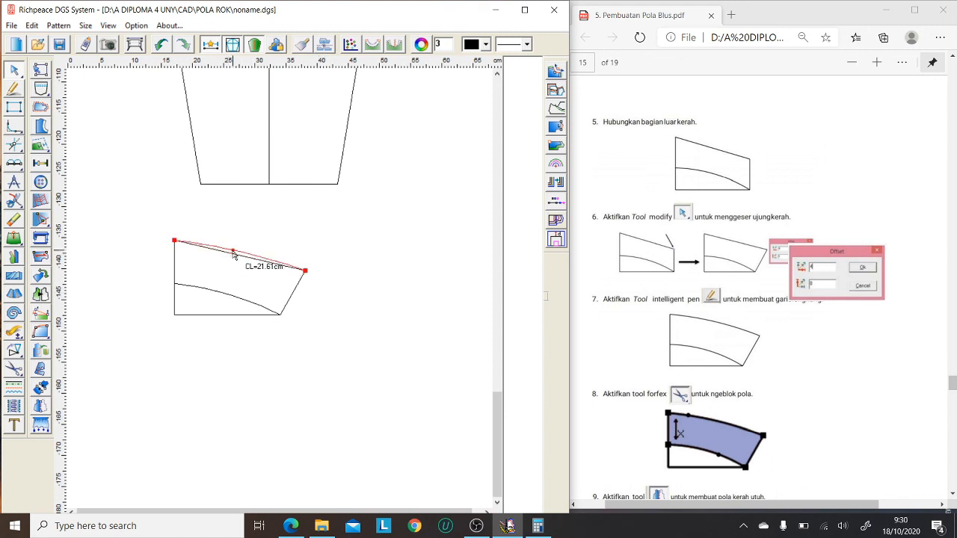
{"action": "right_click", "coordinate": [285, 263]}
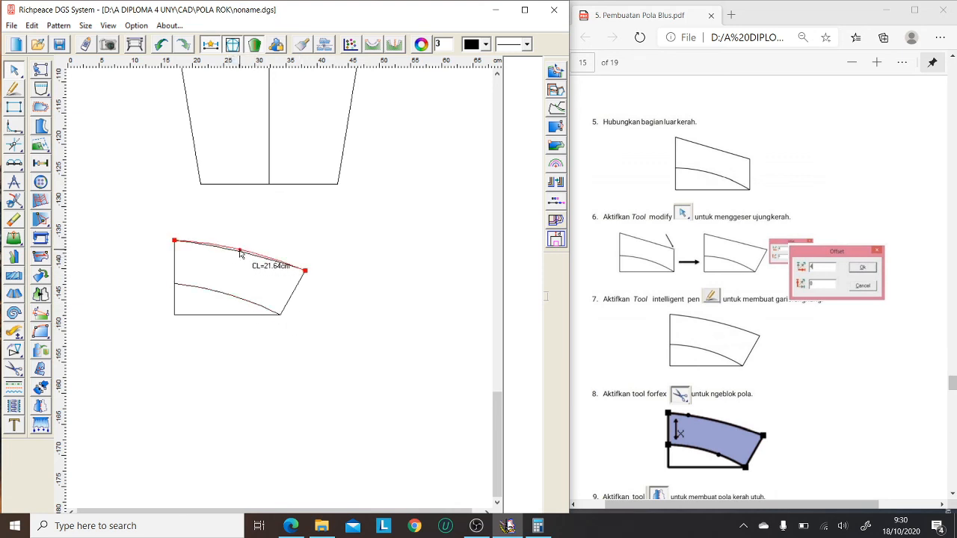
{"action": "scroll", "coordinate": [332, 330], "scroll_direction": "down", "scroll_amount": 2}
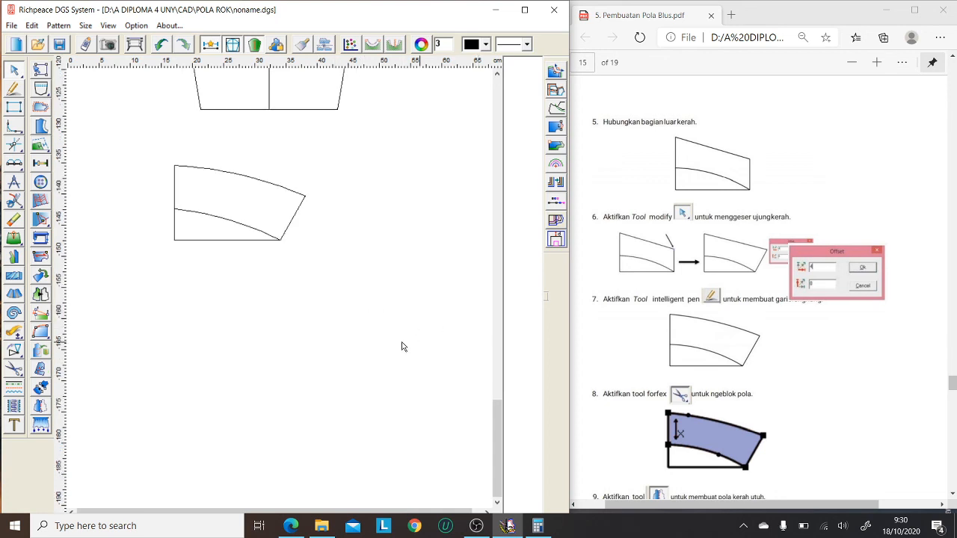
{"action": "scroll", "coordinate": [335, 322], "scroll_direction": "up", "scroll_amount": 6}
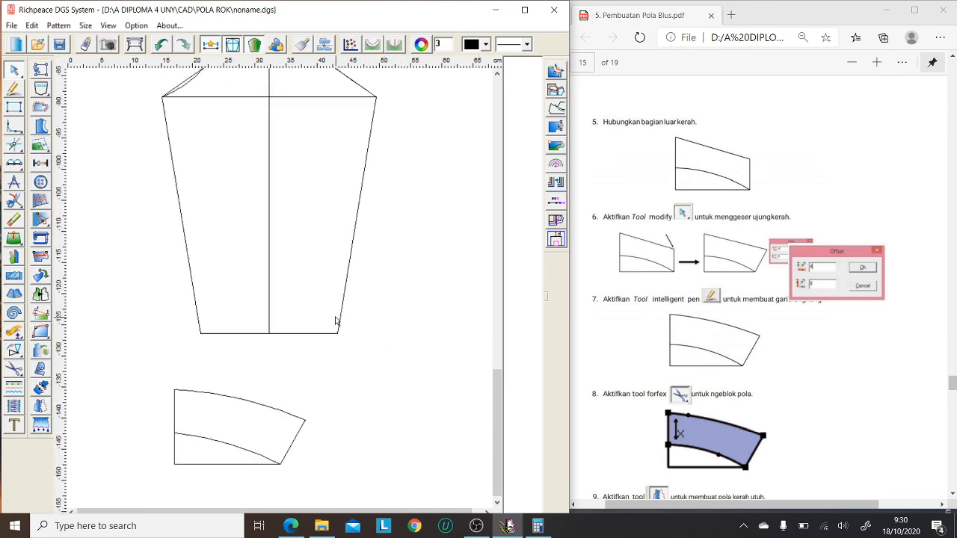
Step: Read the handout's remaining collar steps on cutting out the piece, making the full collar and filling in its pattern information
{"action": "scroll", "coordinate": [807, 397], "scroll_direction": "down", "scroll_amount": 3}
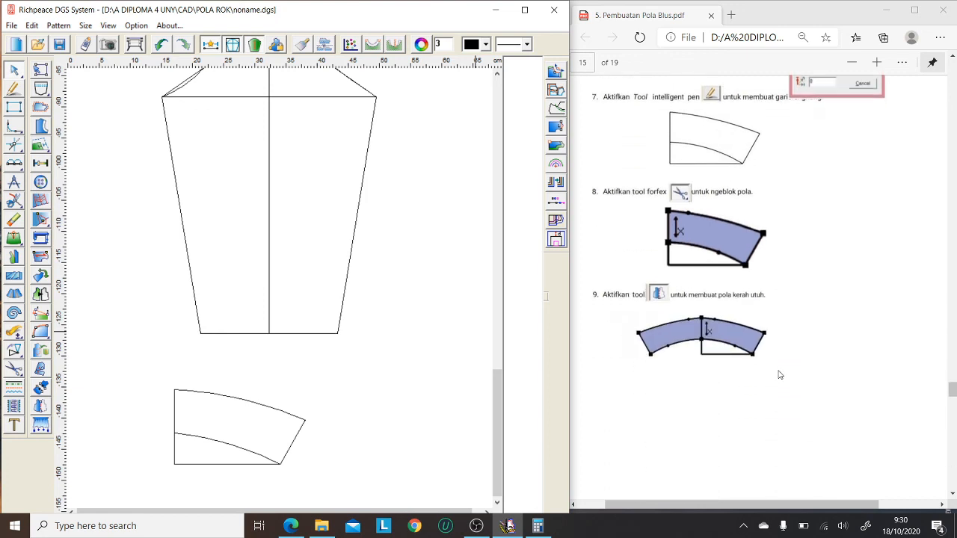
{"action": "scroll", "coordinate": [777, 375], "scroll_direction": "down", "scroll_amount": 1}
{"action": "scroll", "coordinate": [777, 374], "scroll_direction": "up", "scroll_amount": 3}
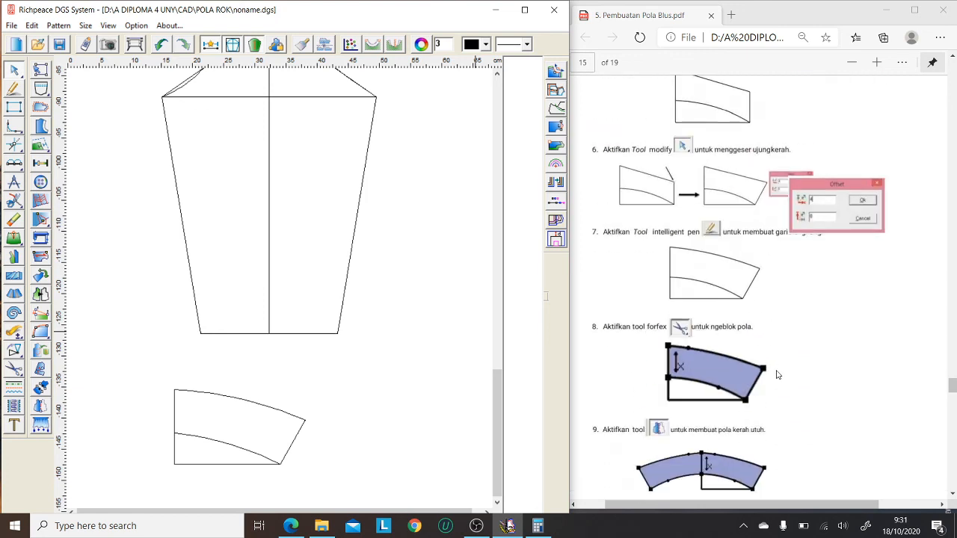
{"action": "scroll", "coordinate": [776, 373], "scroll_direction": "up", "scroll_amount": 4}
{"action": "scroll", "coordinate": [773, 373], "scroll_direction": "down", "scroll_amount": 6}
{"action": "scroll", "coordinate": [773, 373], "scroll_direction": "down", "scroll_amount": 5}
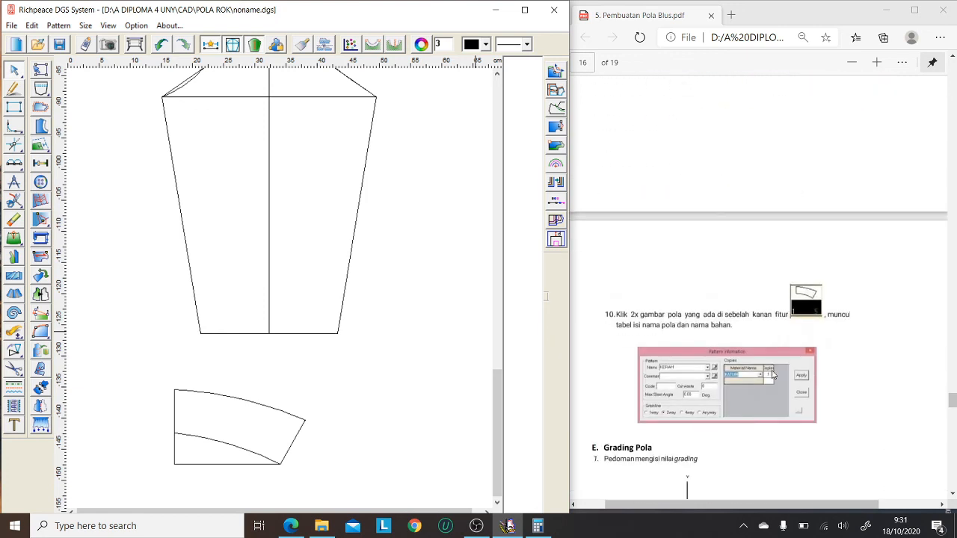
{"action": "scroll", "coordinate": [774, 373], "scroll_direction": "up", "scroll_amount": 2}
Step: Maximize the pattern drafting window and review the drafted front, back, sleeve and collar outlines
{"action": "scroll", "coordinate": [326, 336], "scroll_direction": "up", "scroll_amount": 3}
{"action": "scroll", "coordinate": [326, 336], "scroll_direction": "up", "scroll_amount": 6}
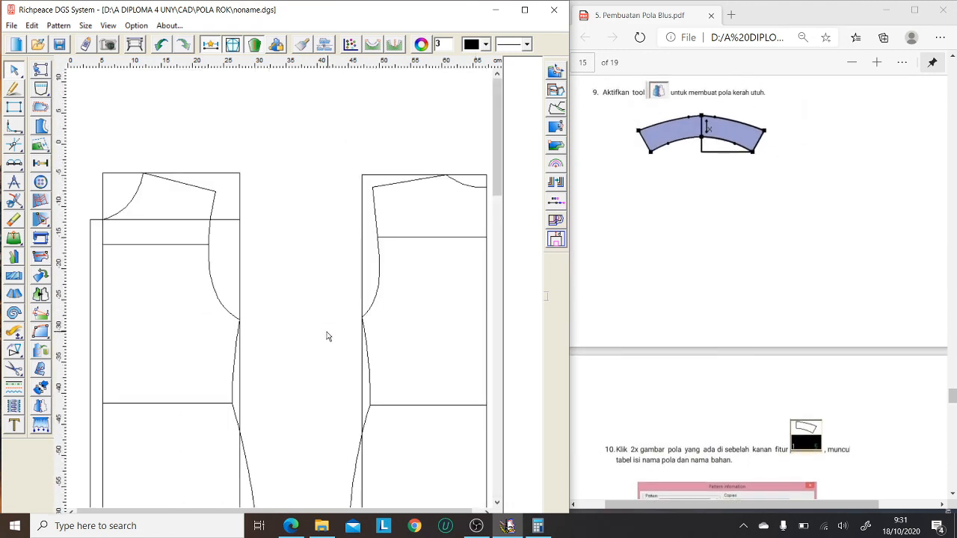
{"action": "scroll", "coordinate": [326, 336], "scroll_direction": "down", "scroll_amount": 3}
{"action": "scroll", "coordinate": [327, 336], "scroll_direction": "up", "scroll_amount": 3}
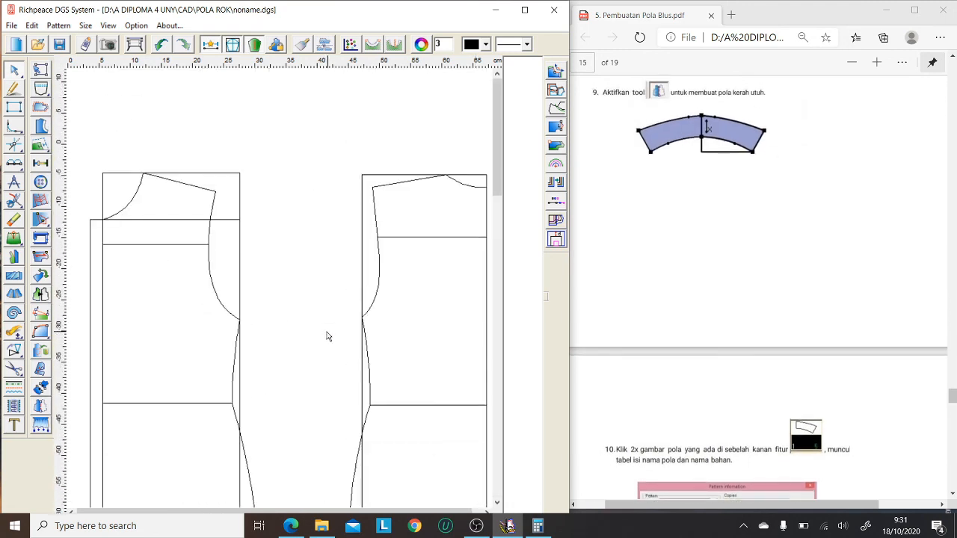
{"action": "left_click", "coordinate": [524, 10]}
{"action": "scroll", "coordinate": [287, 280], "scroll_direction": "up", "scroll_amount": 8}
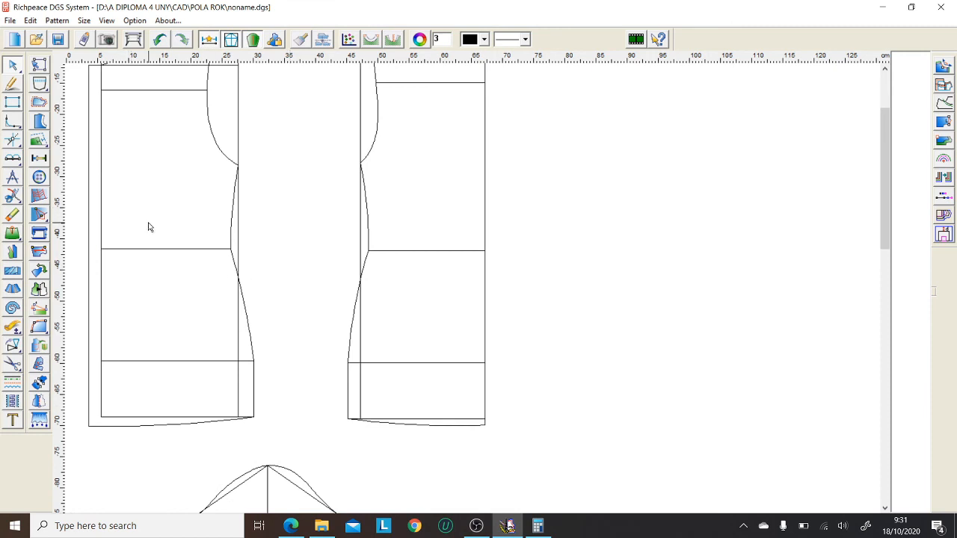
{"action": "scroll", "coordinate": [142, 239], "scroll_direction": "up", "scroll_amount": 2}
{"action": "scroll", "coordinate": [224, 254], "scroll_direction": "down", "scroll_amount": 2}
{"action": "scroll", "coordinate": [454, 282], "scroll_direction": "down", "scroll_amount": 7}
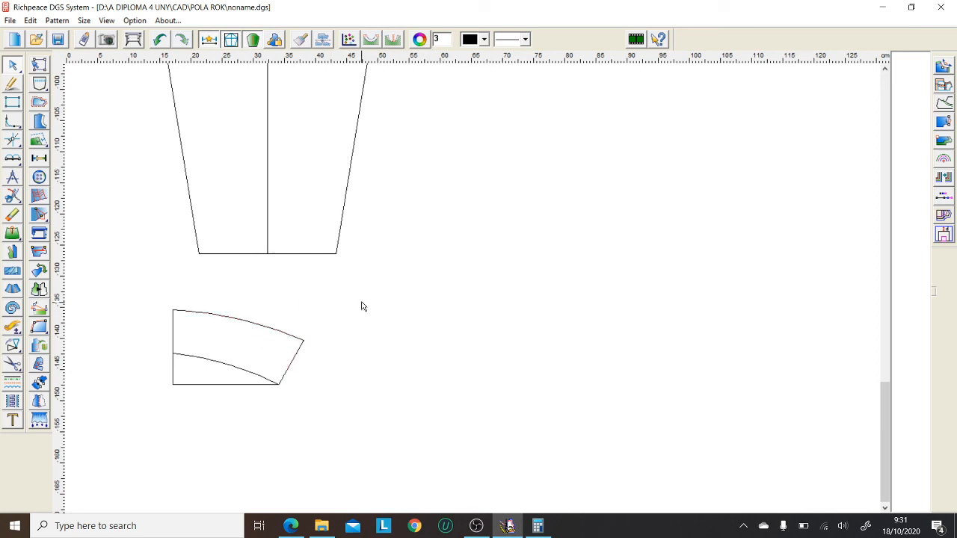
{"action": "scroll", "coordinate": [396, 316], "scroll_direction": "up", "scroll_amount": 10}
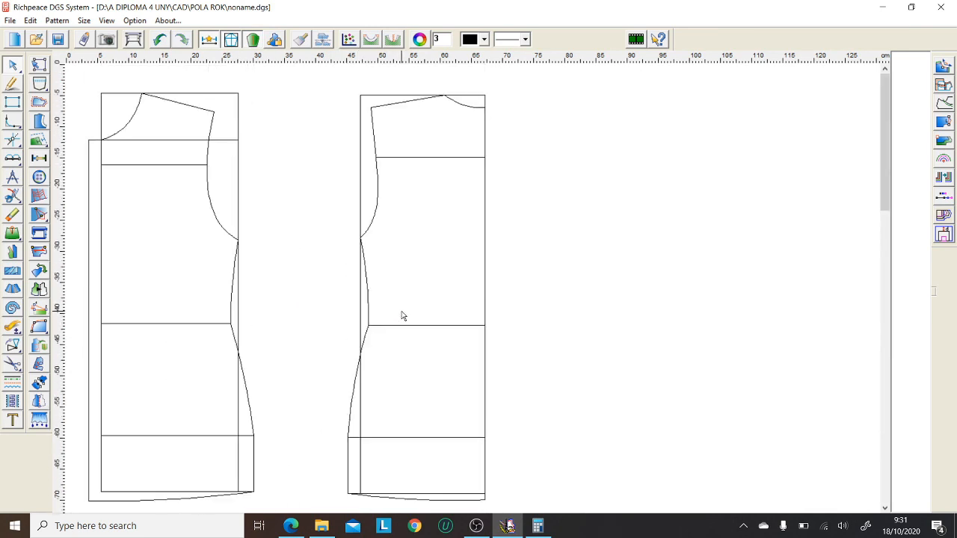
{"action": "scroll", "coordinate": [401, 315], "scroll_direction": "down", "scroll_amount": 10}
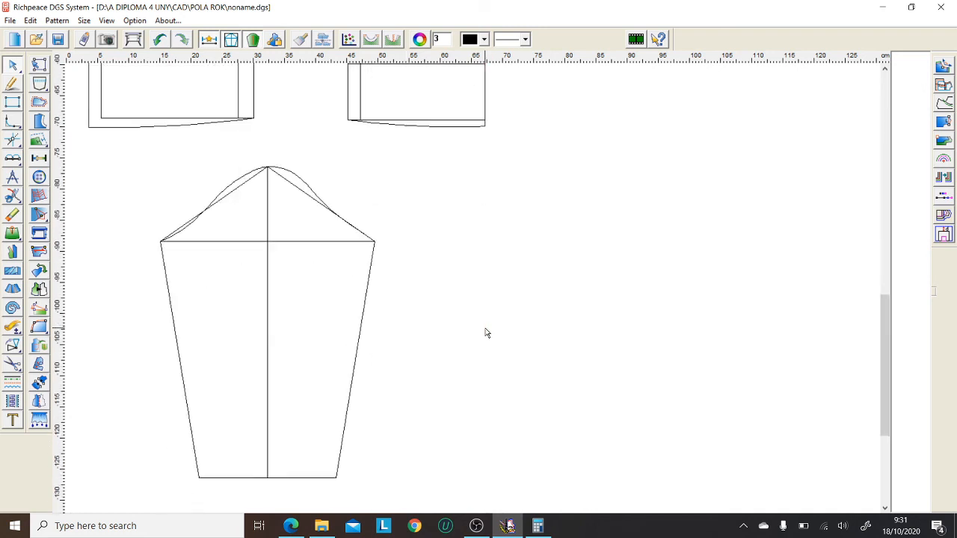
{"action": "scroll", "coordinate": [486, 333], "scroll_direction": "down", "scroll_amount": 4}
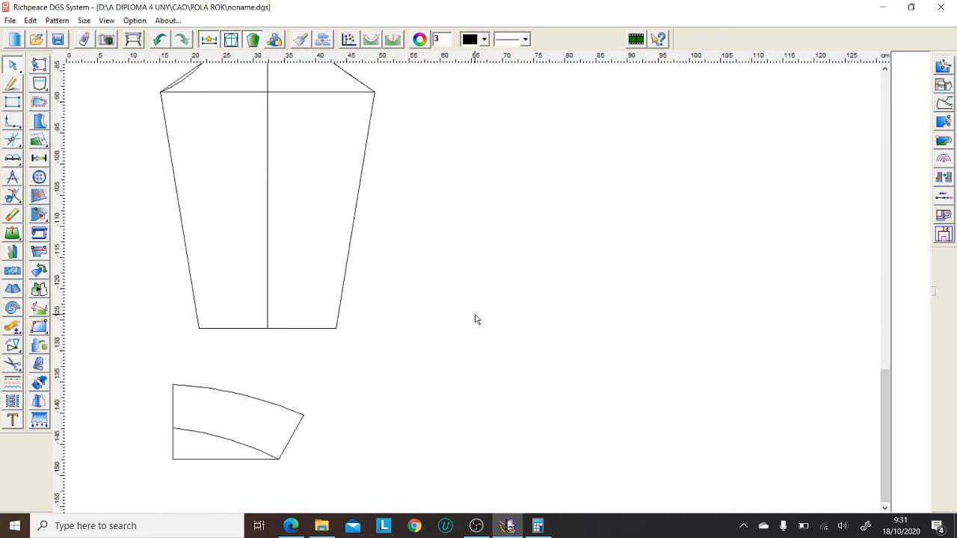